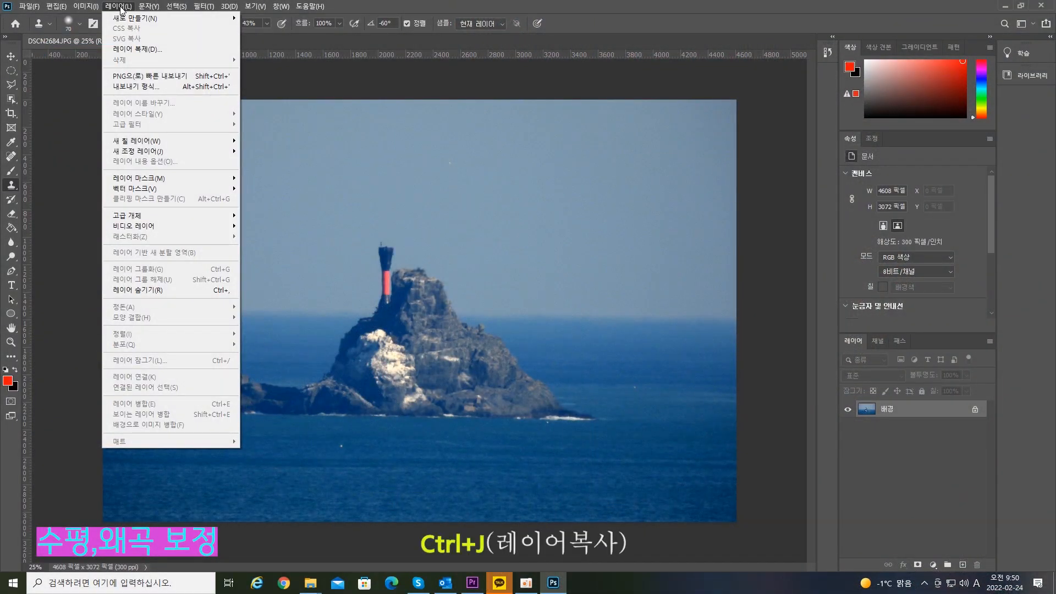
- Copy the background to a new layer and rotate the copy about 0.07° with Free Transform
mouse_move(132, 20)
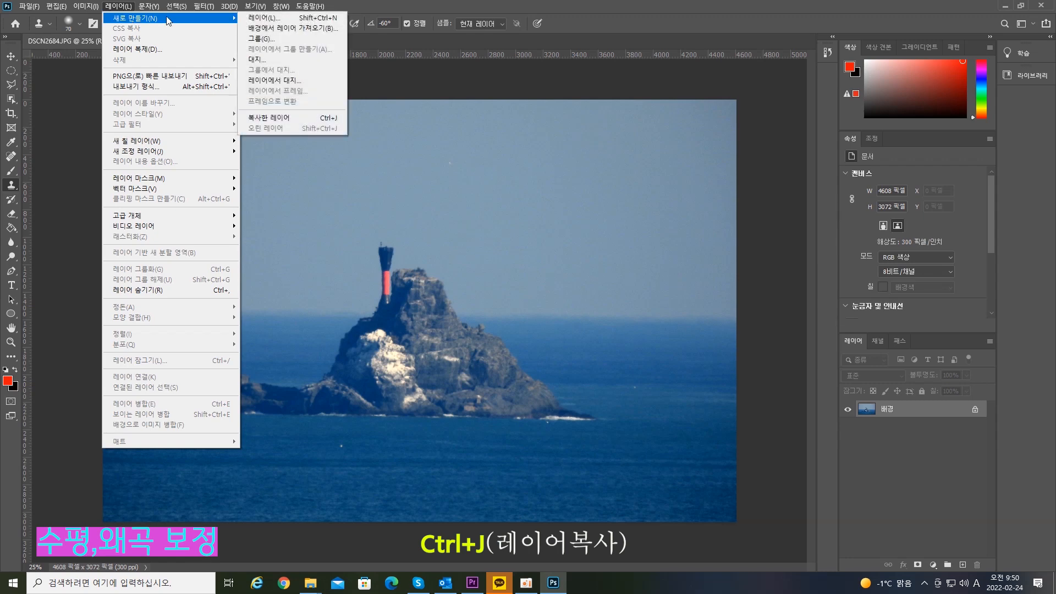
left_click(268, 119)
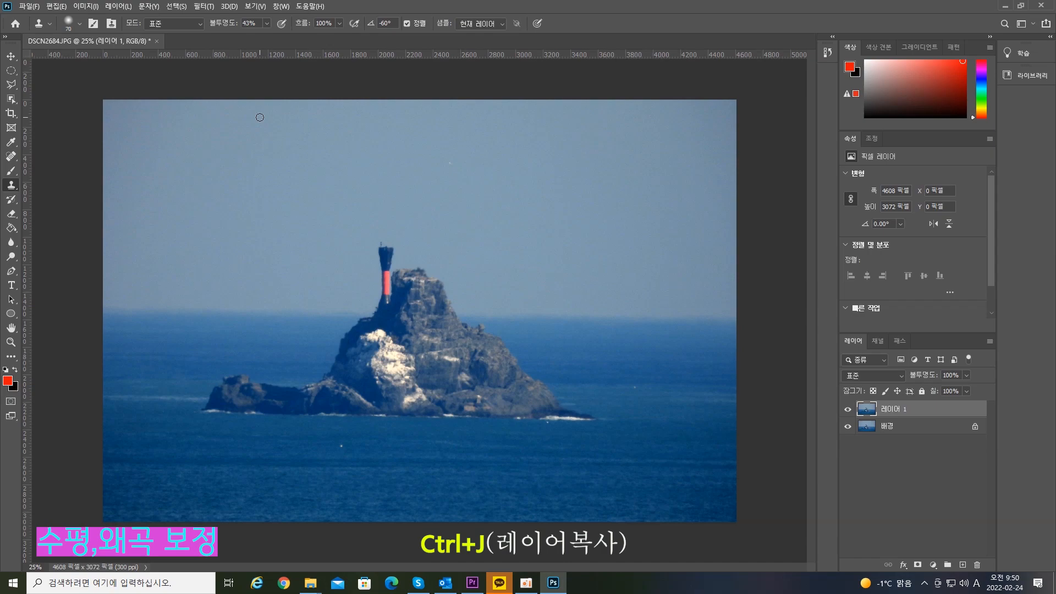
left_click(56, 6)
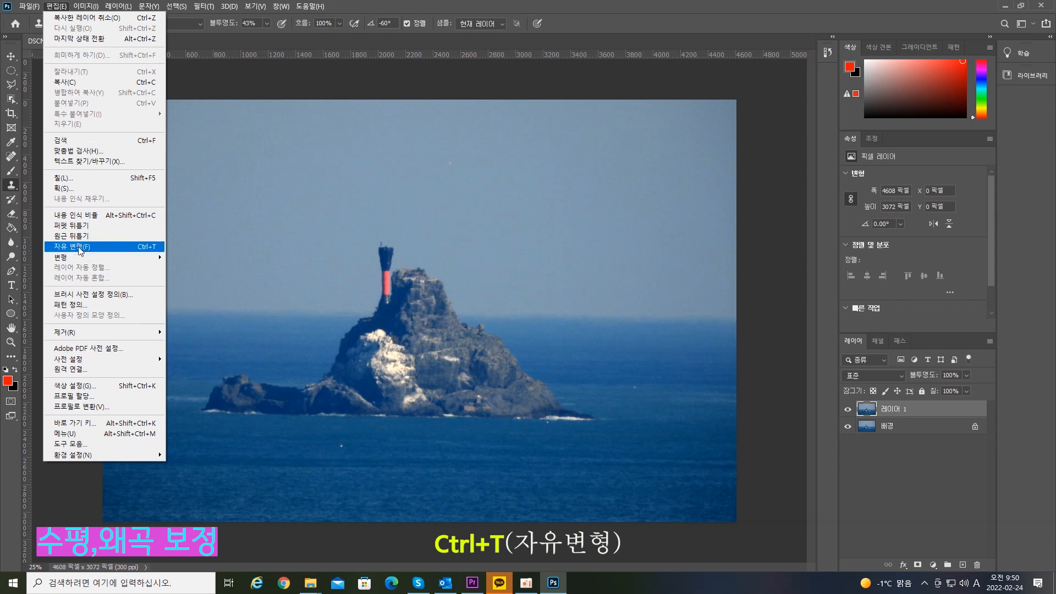
left_click(71, 247)
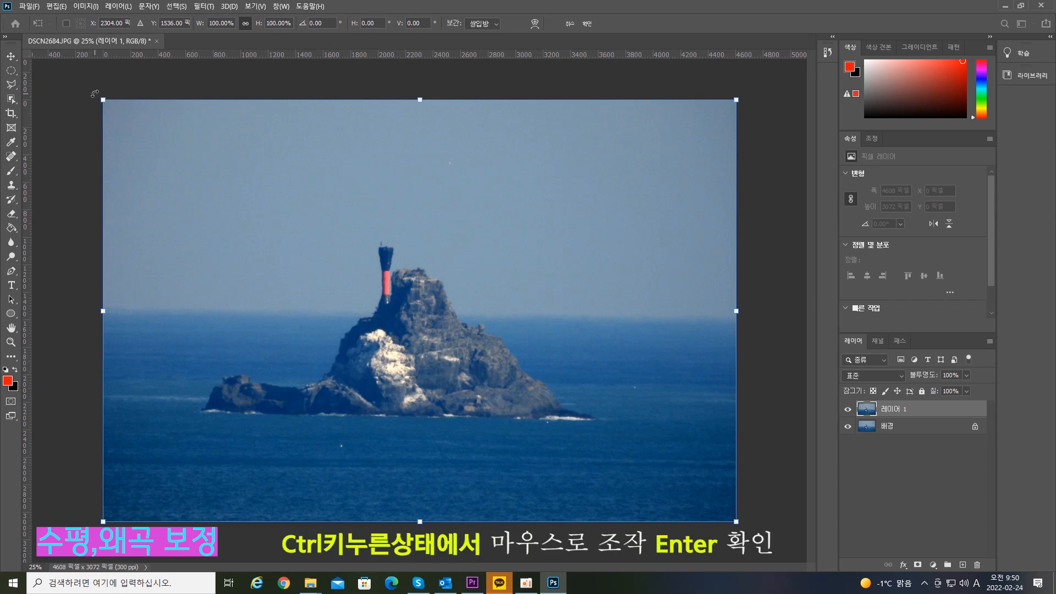
mouse_move(90, 94)
left_mouse_down()
mouse_move(62, 165)
mouse_move(89, 93)
left_mouse_up()
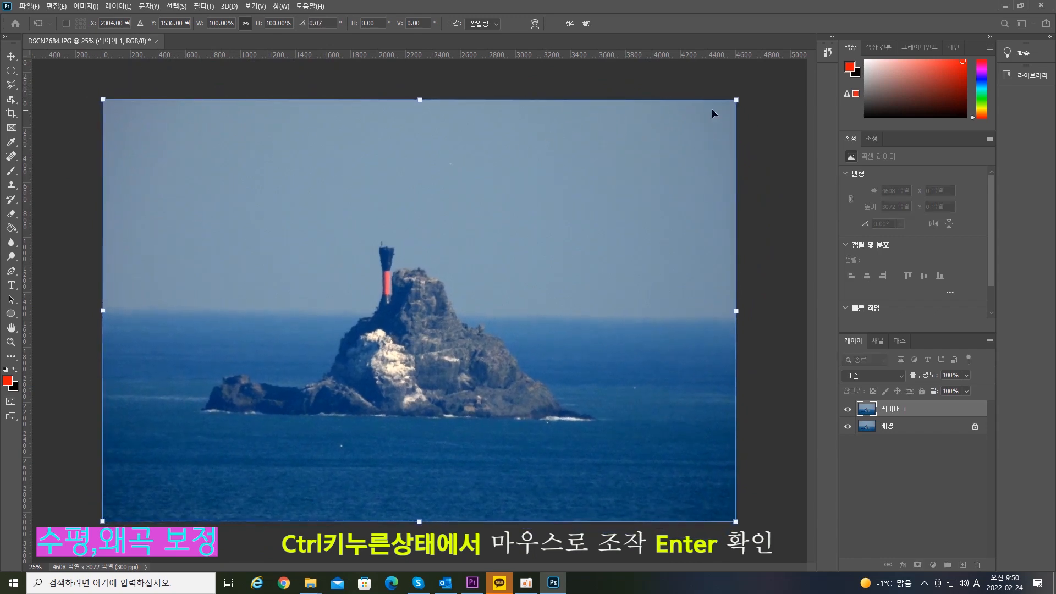
- Distort the layer copy's corners and edges outward to about 4870 × 3145 pixels, then merge the visible layers
mouse_move(738, 105)
left_mouse_down()
mouse_move(745, 221)
mouse_move(600, 182)
mouse_move(595, 135)
mouse_move(720, 140)
mouse_move(740, 103)
left_mouse_up()
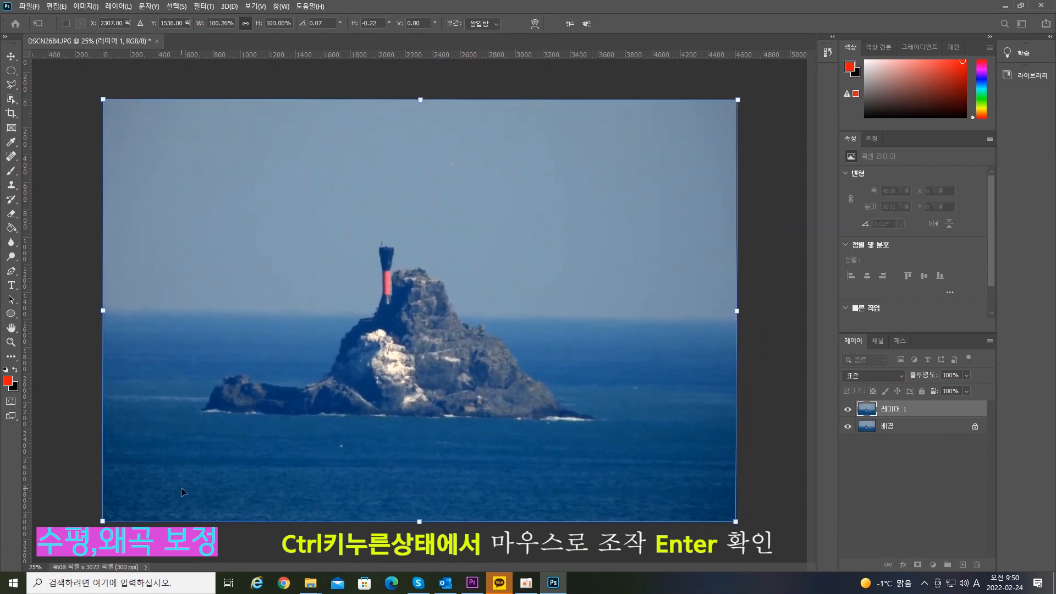
mouse_move(103, 524)
left_mouse_down()
mouse_move(217, 378)
mouse_move(313, 318)
mouse_move(131, 478)
mouse_move(103, 522)
left_mouse_up()
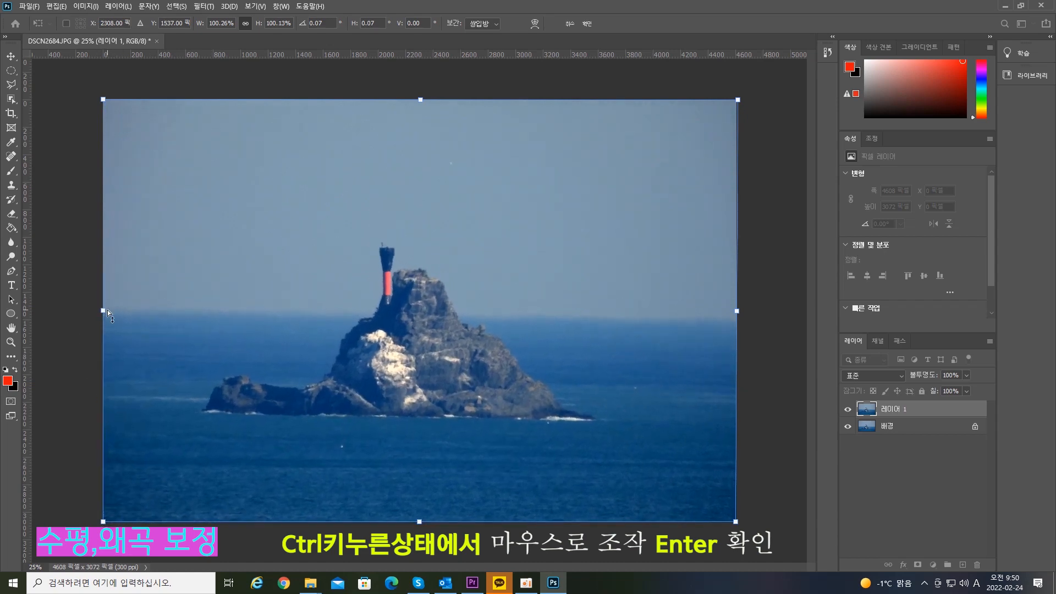
left_click_drag(108, 312, 75, 317)
mouse_move(407, 104)
left_mouse_down()
mouse_move(409, 90)
mouse_move(434, 94)
mouse_move(401, 94)
mouse_move(410, 95)
left_mouse_up()
key("Return")
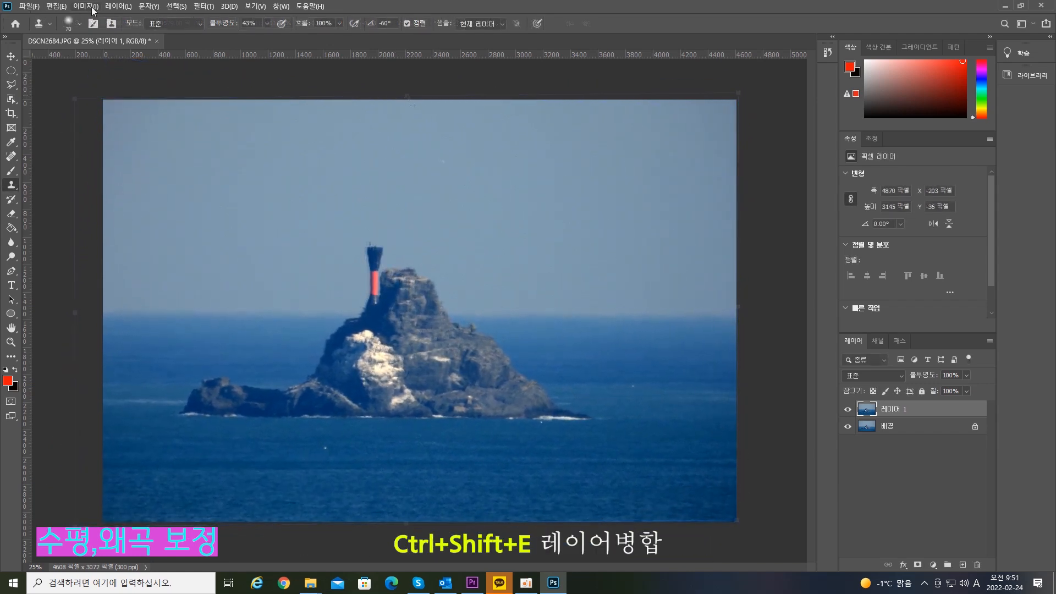
left_click(115, 7)
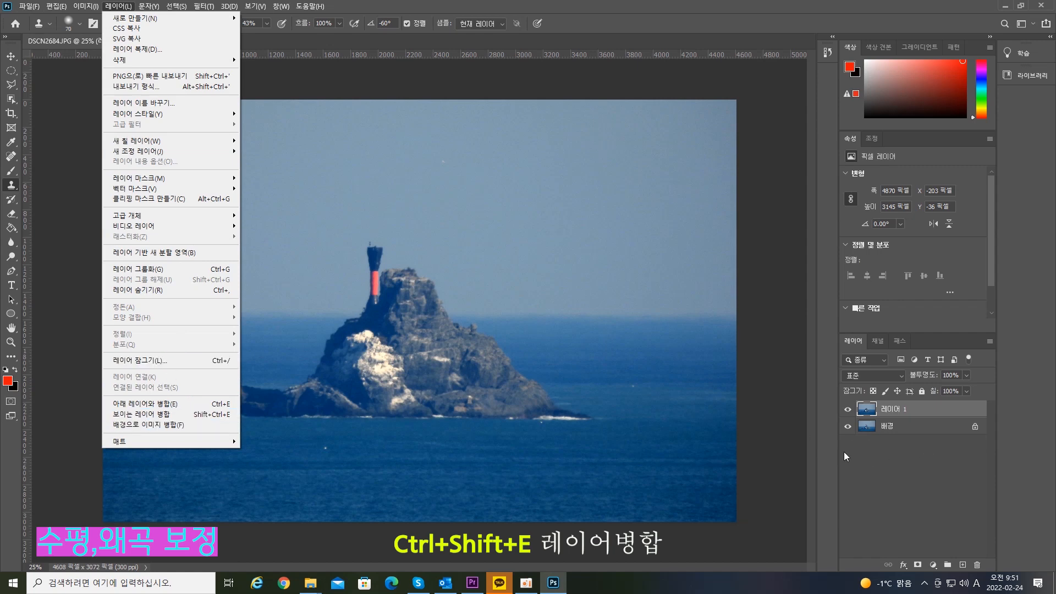
left_click(139, 418)
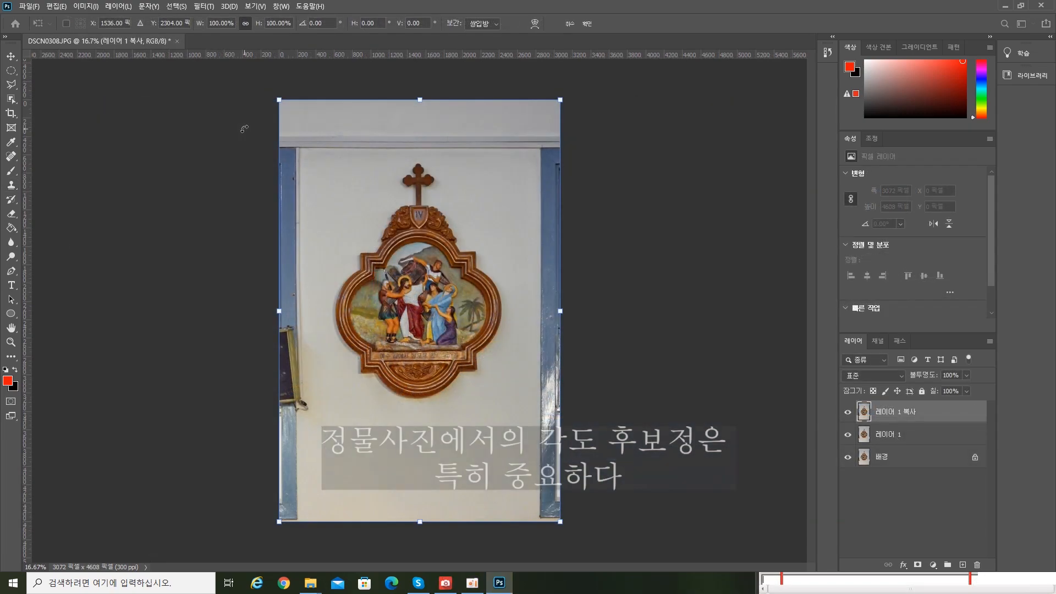
- Straighten the framed relief photo's layer copy by rotating it about -0.9° and distorting its corners and edges
left_click_drag(273, 92, 271, 87)
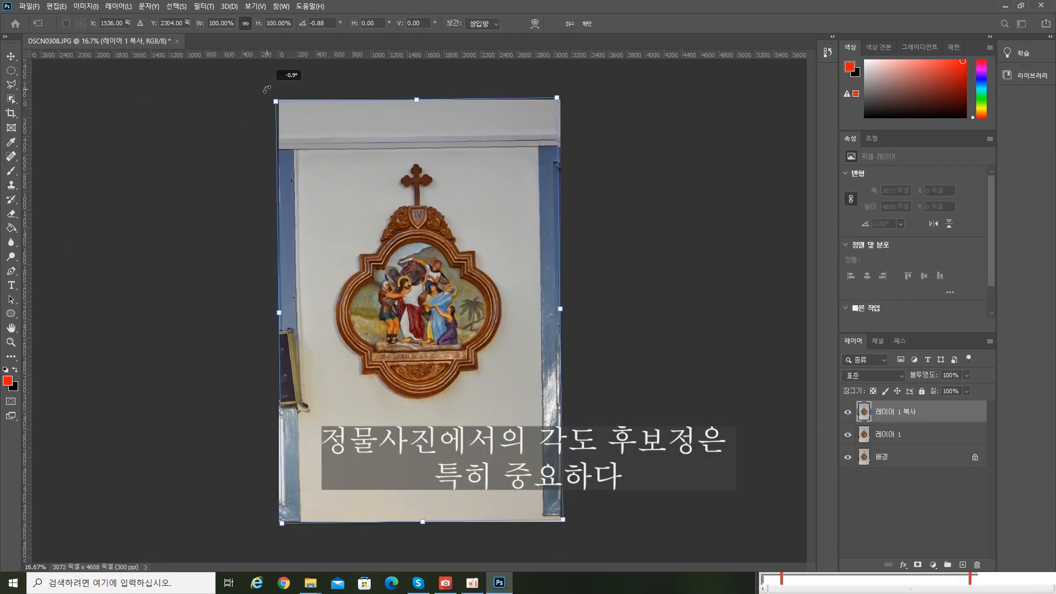
mouse_move(561, 102)
left_mouse_down()
mouse_move(575, 101)
mouse_move(562, 102)
left_mouse_up()
left_click_drag(277, 101, 277, 101)
left_click_drag(419, 102, 417, 100)
mouse_move(277, 311)
left_mouse_down()
mouse_move(257, 311)
mouse_move(276, 311)
left_mouse_up()
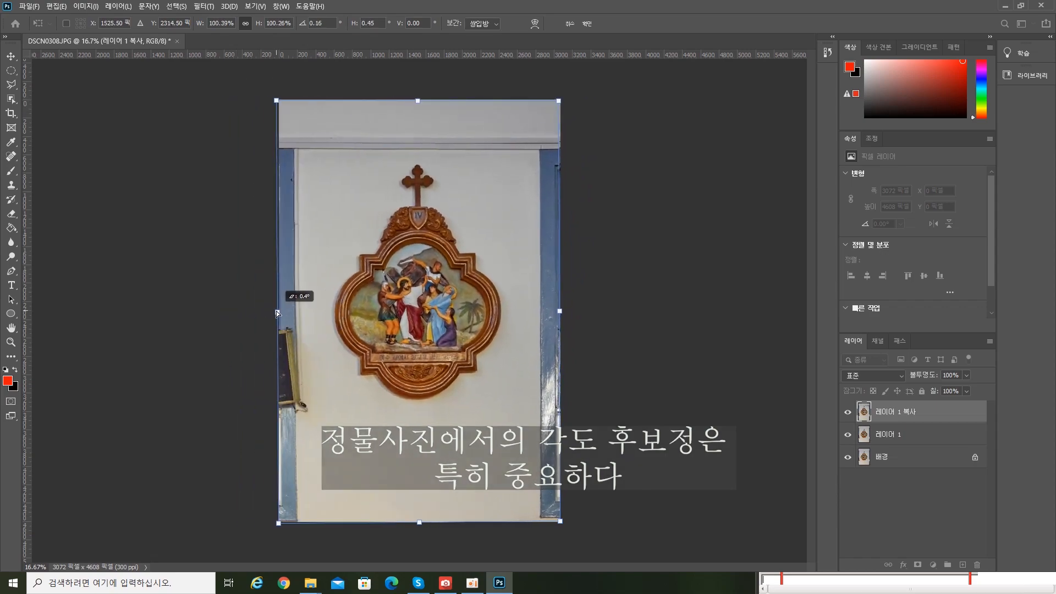
left_click_drag(418, 522, 417, 529)
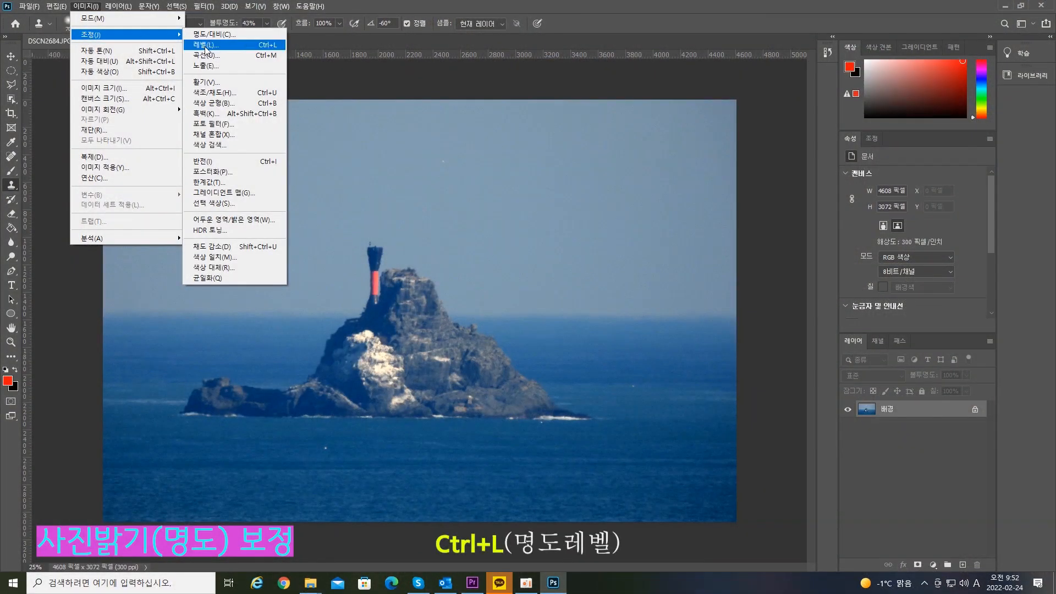
- Start a Levels adjustment on the island photo with a 1.08 midtone and a white input level of 236
left_click(206, 46)
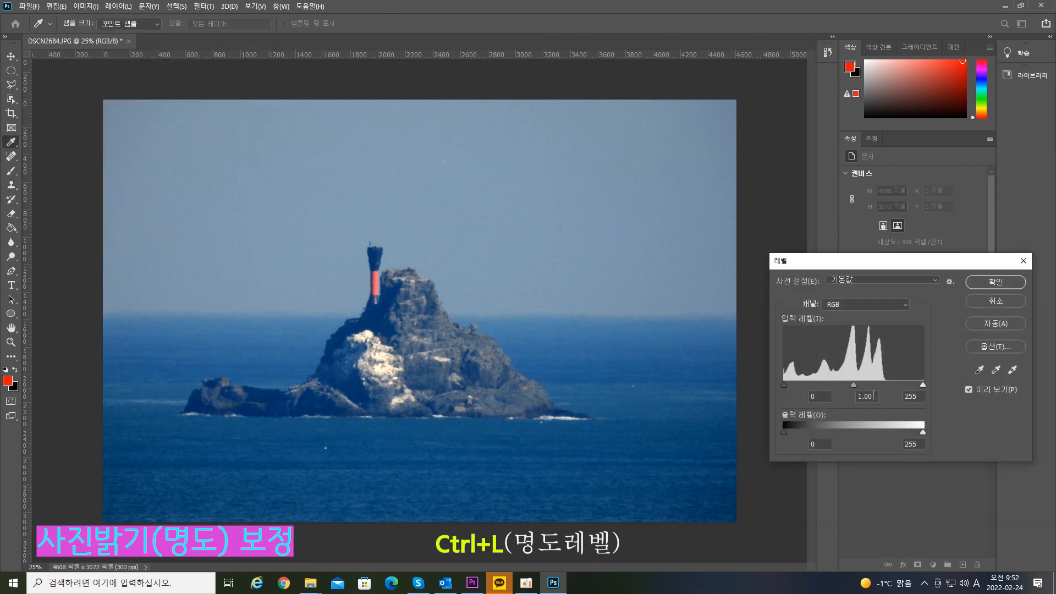
left_click_drag(924, 385, 844, 385)
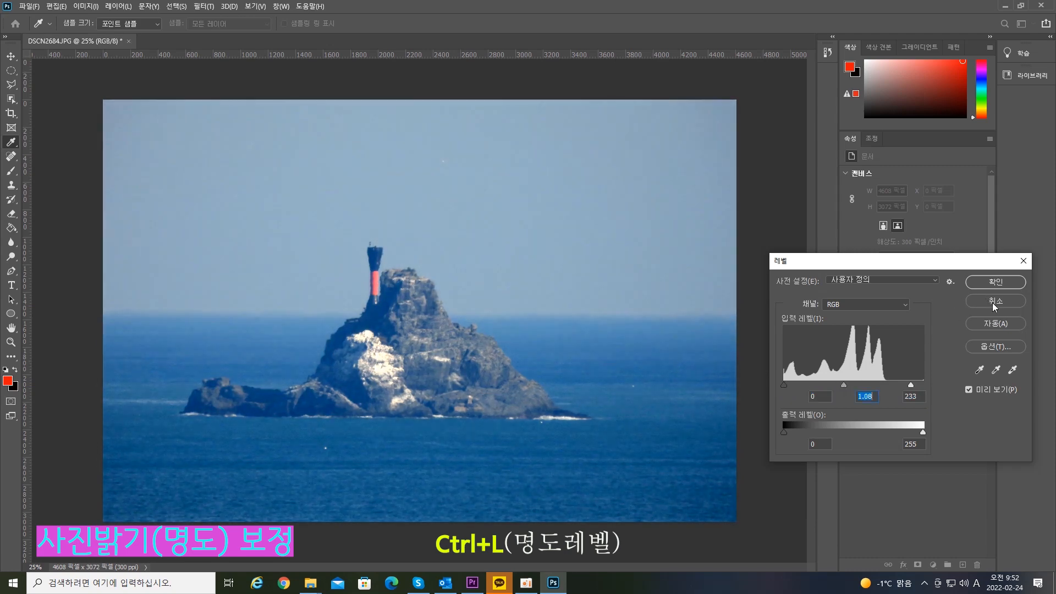
left_click_drag(911, 384, 924, 385)
left_click(924, 385)
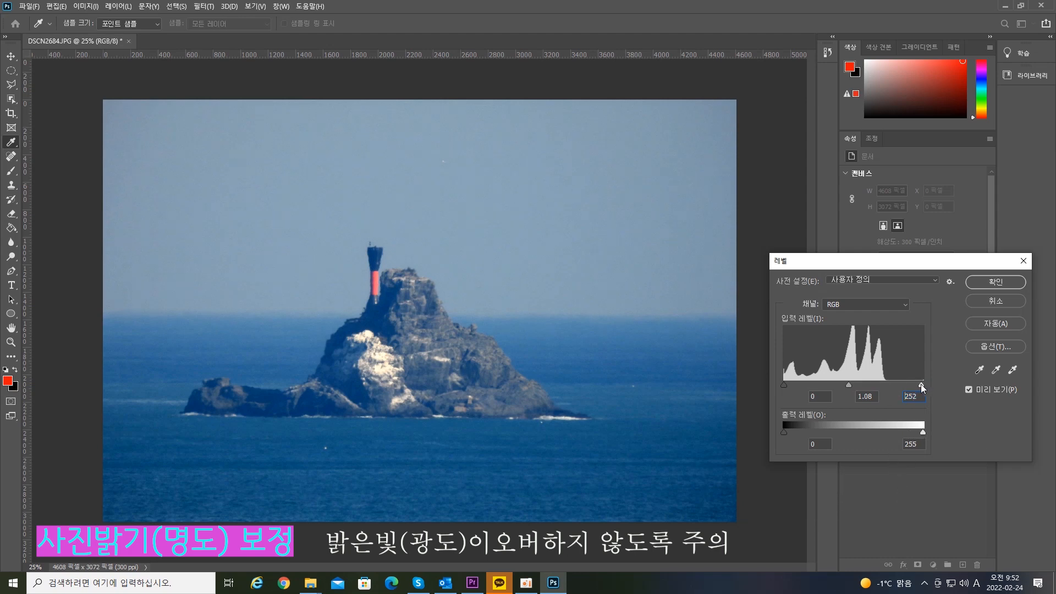
left_click_drag(921, 384, 913, 383)
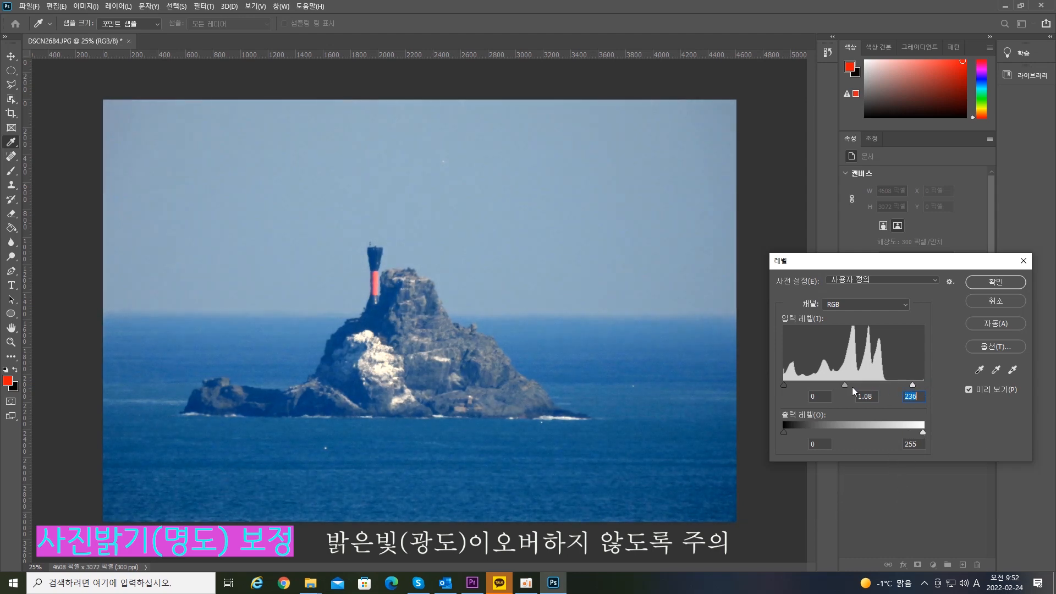
- Brighten the island photo in Levels with input levels of 26 for black, 1.35 for midtones and 195 for white
left_click_drag(844, 385, 834, 385)
left_click_drag(912, 384, 890, 383)
mouse_move(784, 385)
left_mouse_down()
mouse_move(809, 382)
mouse_move(798, 383)
left_mouse_up()
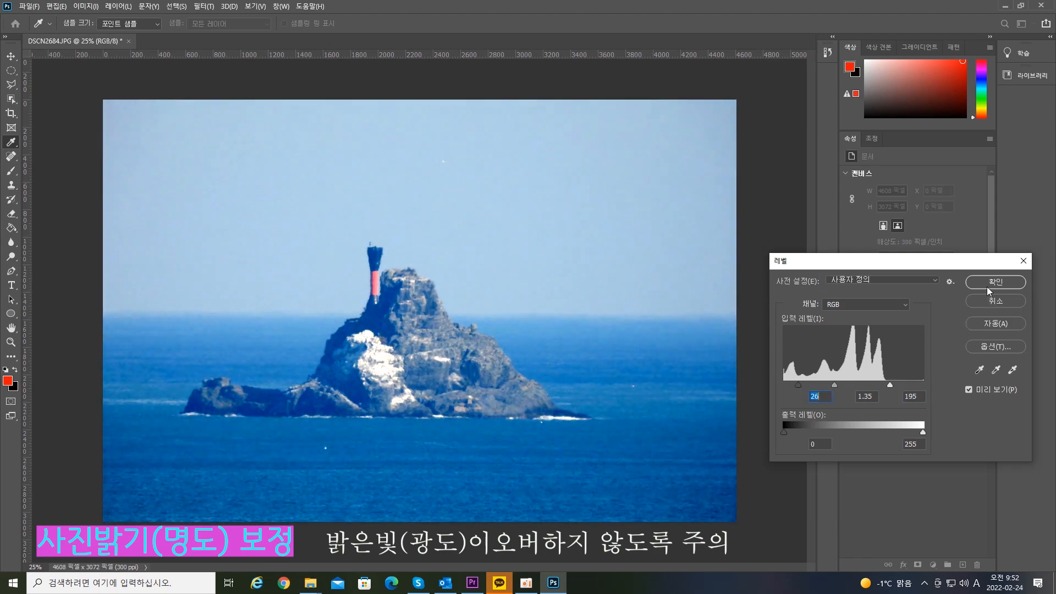
left_click_drag(893, 384, 923, 381)
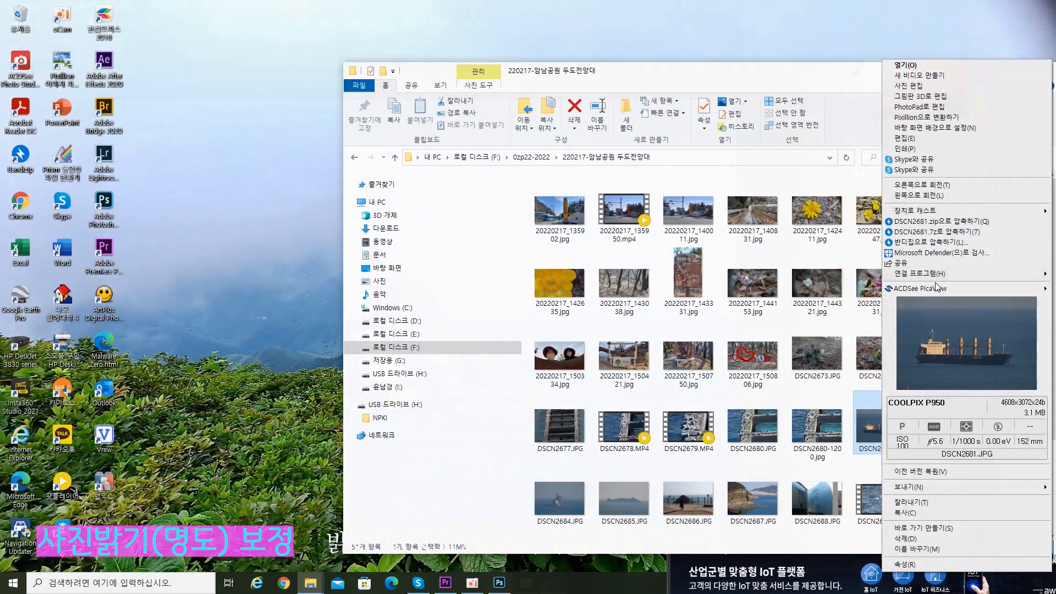
- Open DSCN2681.JPG from the file folder in Adobe Photoshop 2020 and start a Levels adjustment on the ship photo
mouse_move(935, 274)
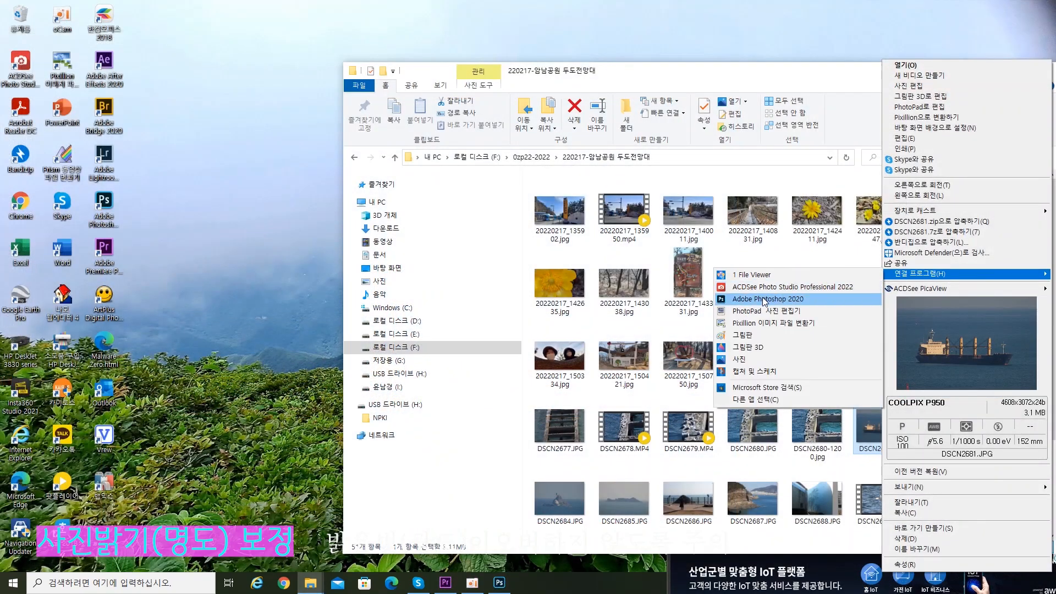
left_click(770, 304)
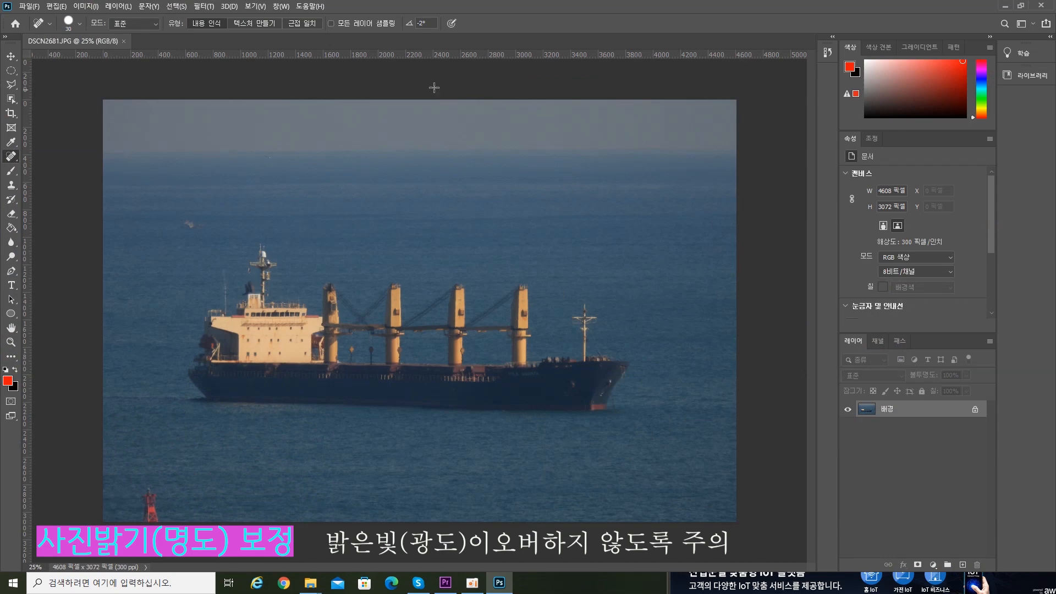
left_click(86, 7)
mouse_move(126, 34)
left_click(221, 45)
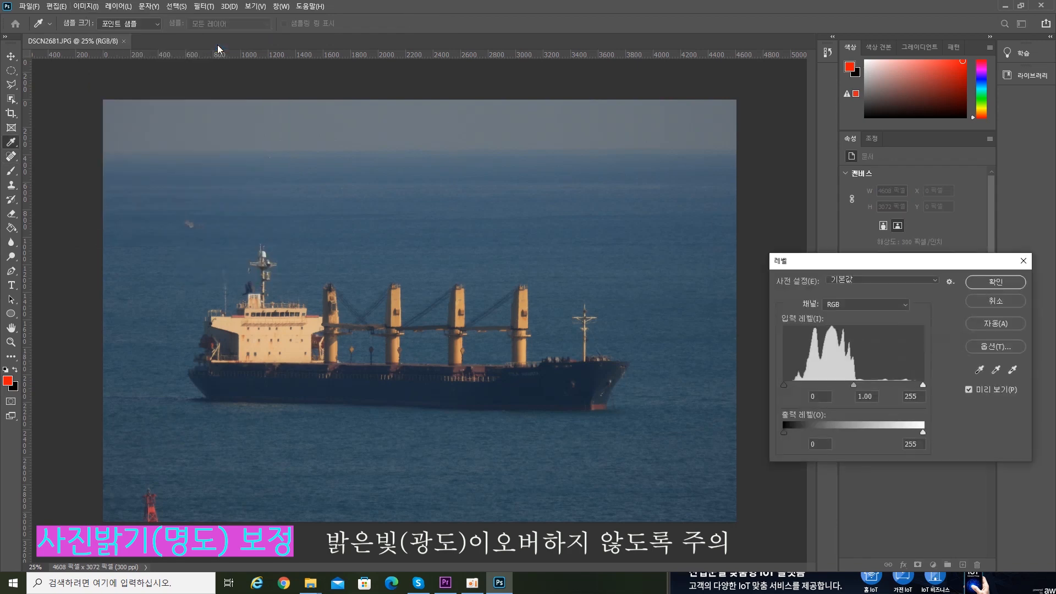
- Set the ship photo's input levels to 20 for black and 173 for white, and apply the adjustment
left_click_drag(923, 387, 863, 387)
left_click_drag(784, 384, 794, 384)
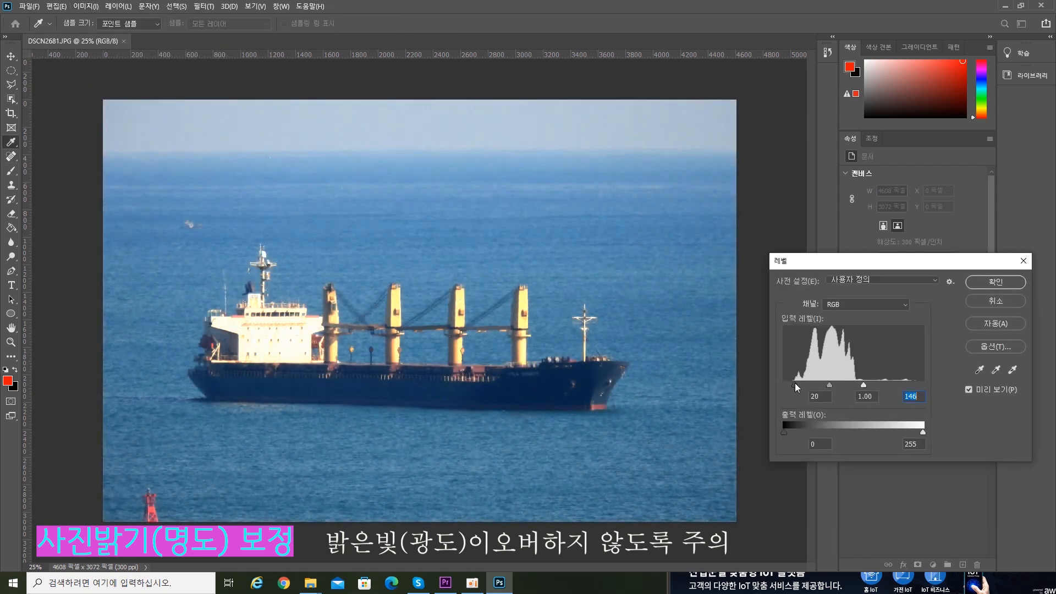
left_click_drag(864, 388, 883, 381)
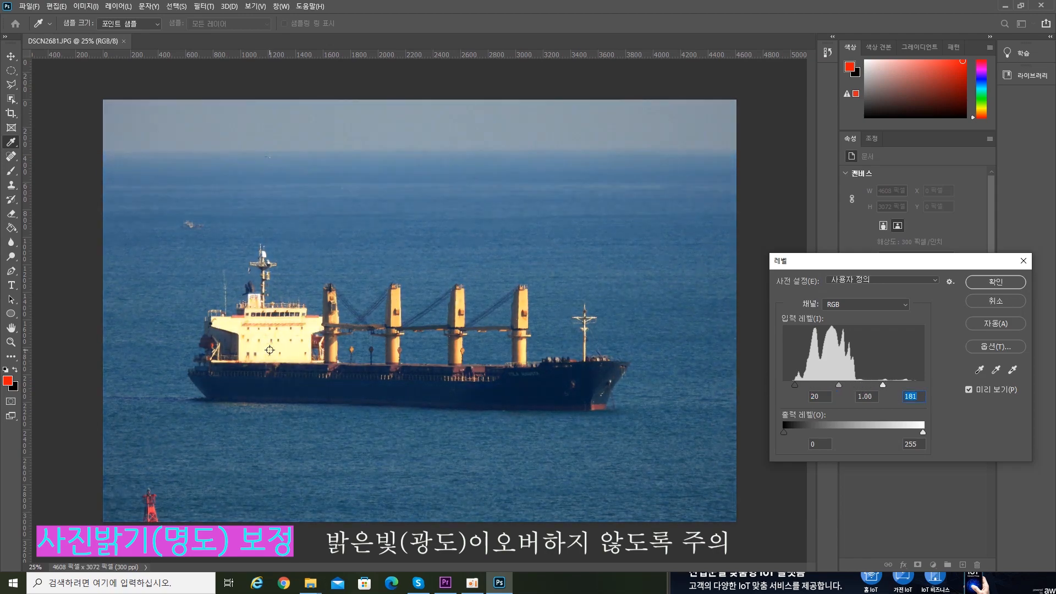
mouse_move(880, 385)
left_mouse_down()
mouse_move(858, 384)
mouse_move(879, 384)
left_mouse_up()
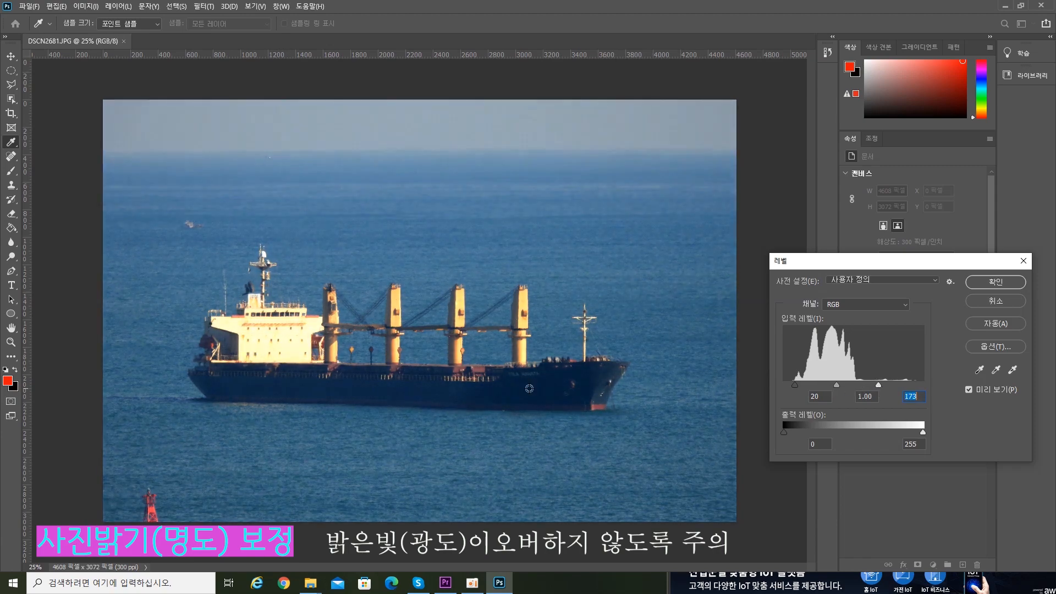
left_click(997, 288)
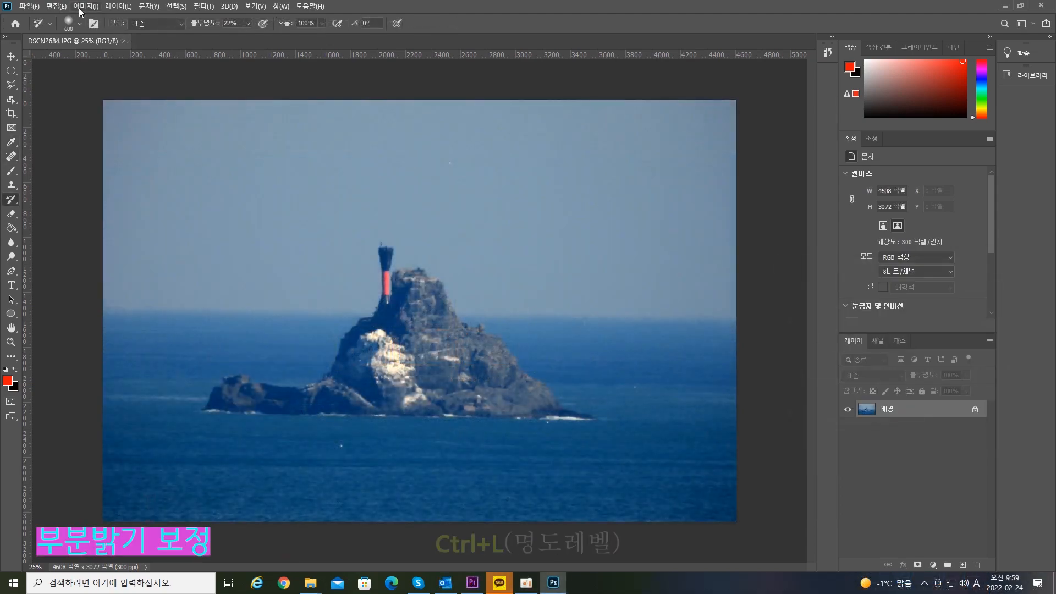
- Apply Levels to the DSCN2684.JPG island photo with input levels of 19, 1.22 and 193
left_click(80, 9)
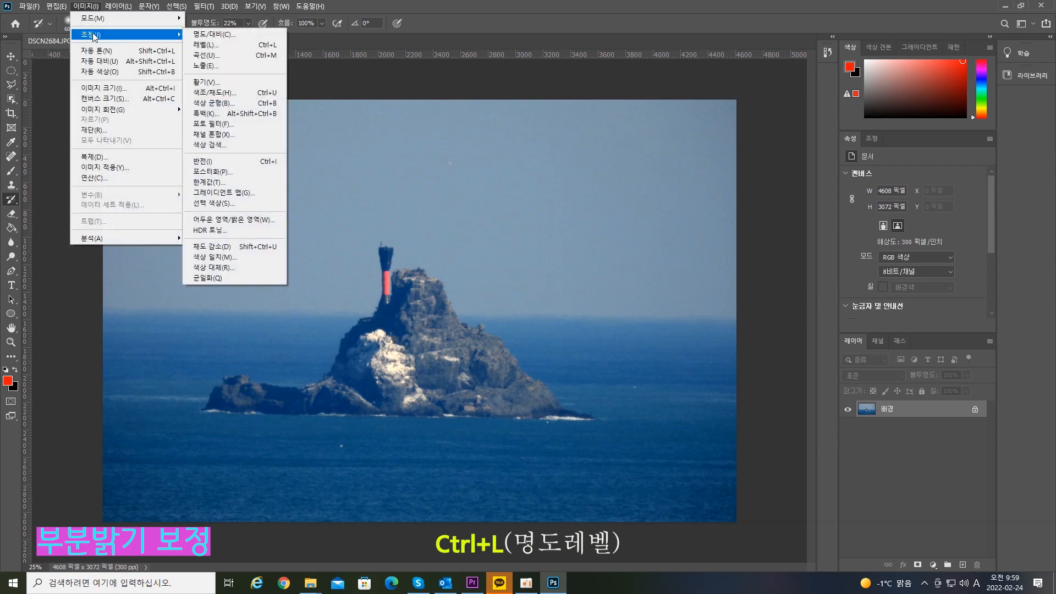
left_click(212, 45)
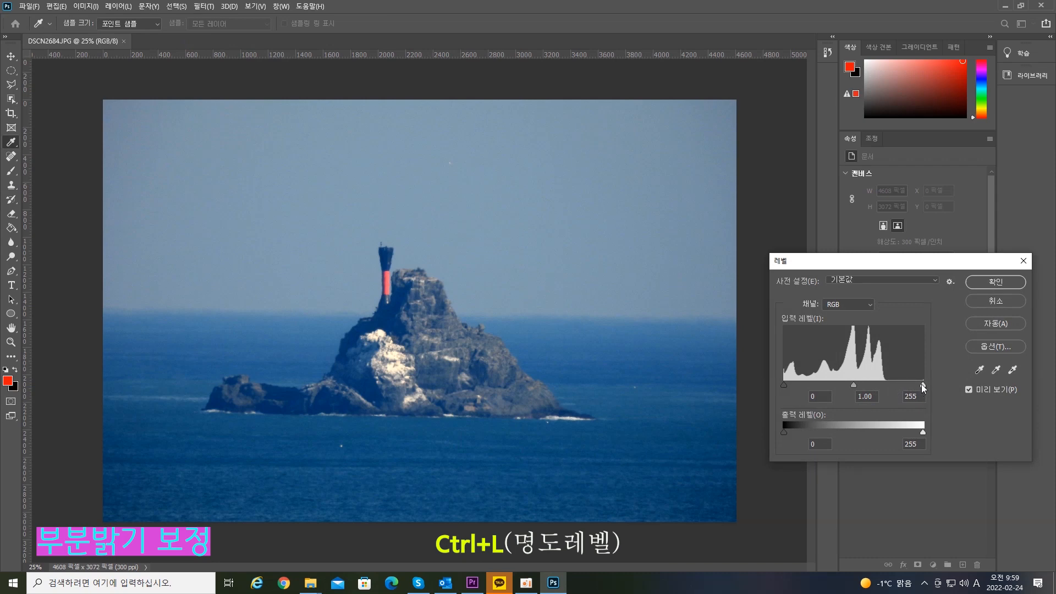
left_click_drag(922, 384, 794, 383)
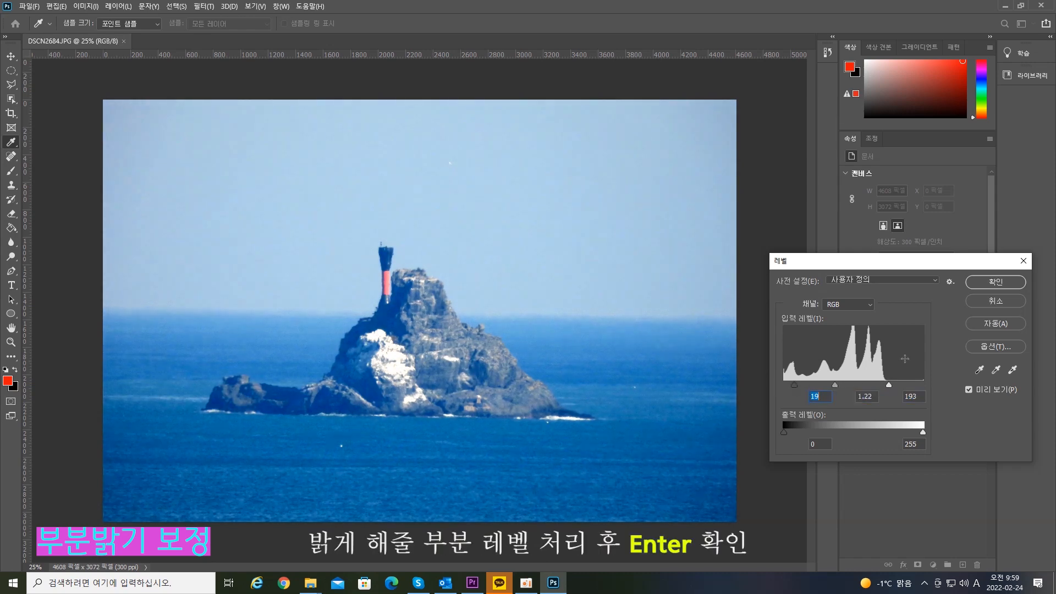
left_click(988, 285)
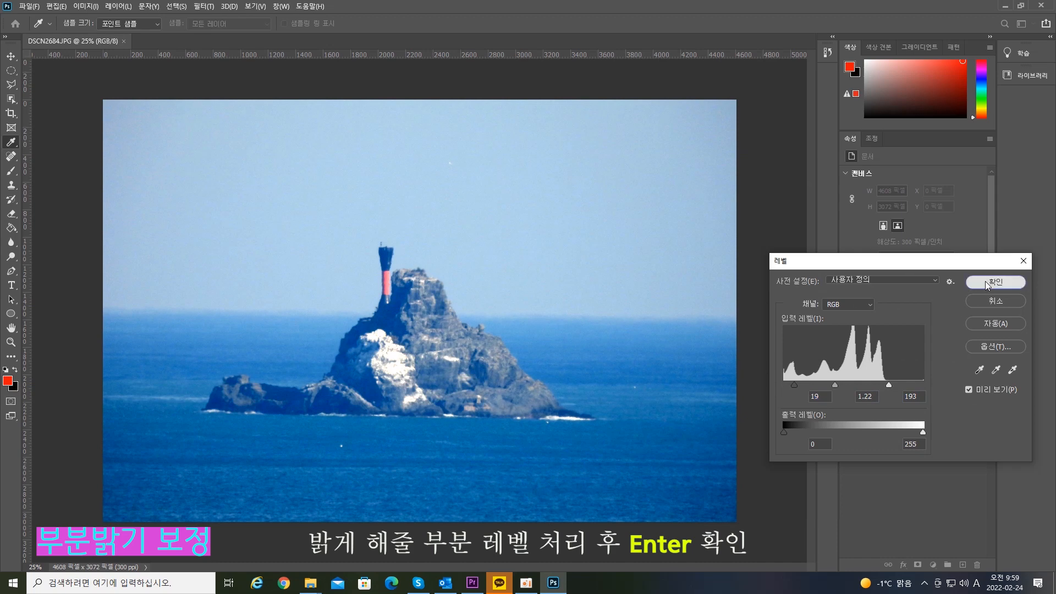
- Make a snapshot of the brightened photo as the History Brush source, and return the image to the original DSCN2684.JPG state
key("y")
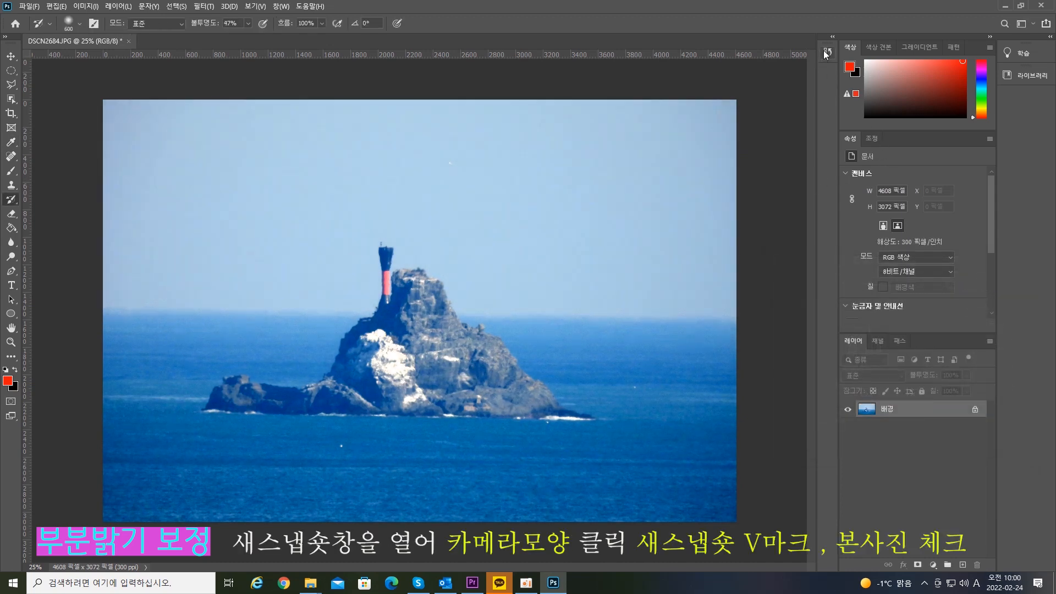
left_click(827, 52)
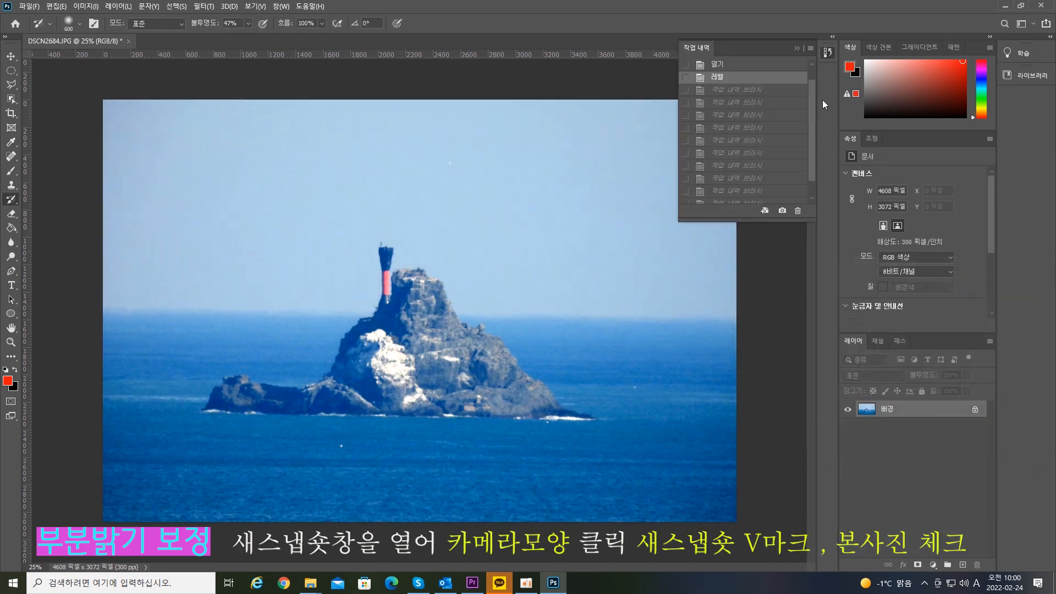
left_click_drag(810, 106, 810, 88)
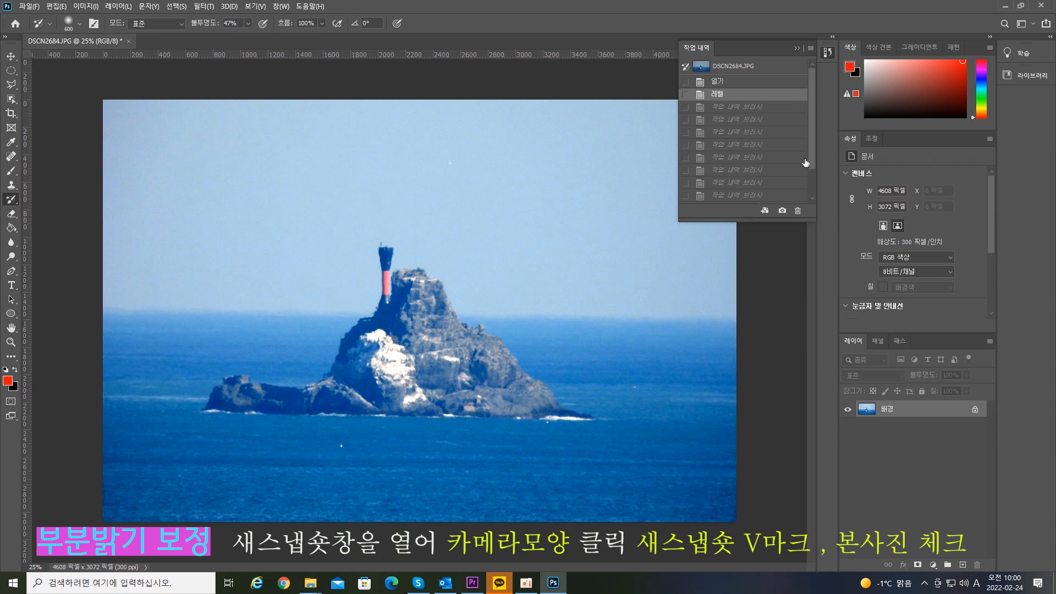
left_click(782, 211)
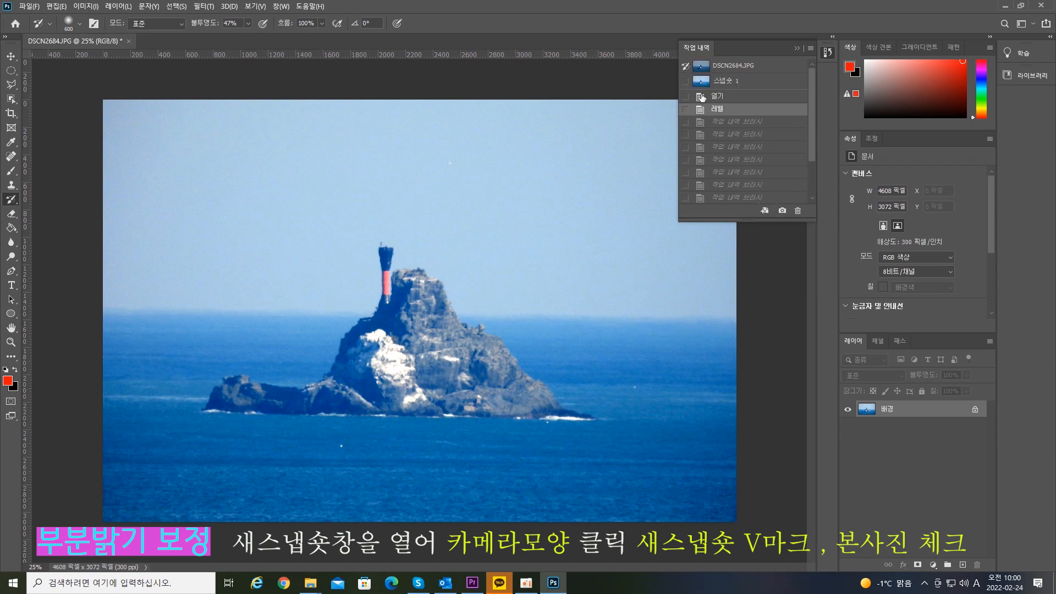
left_click(720, 68)
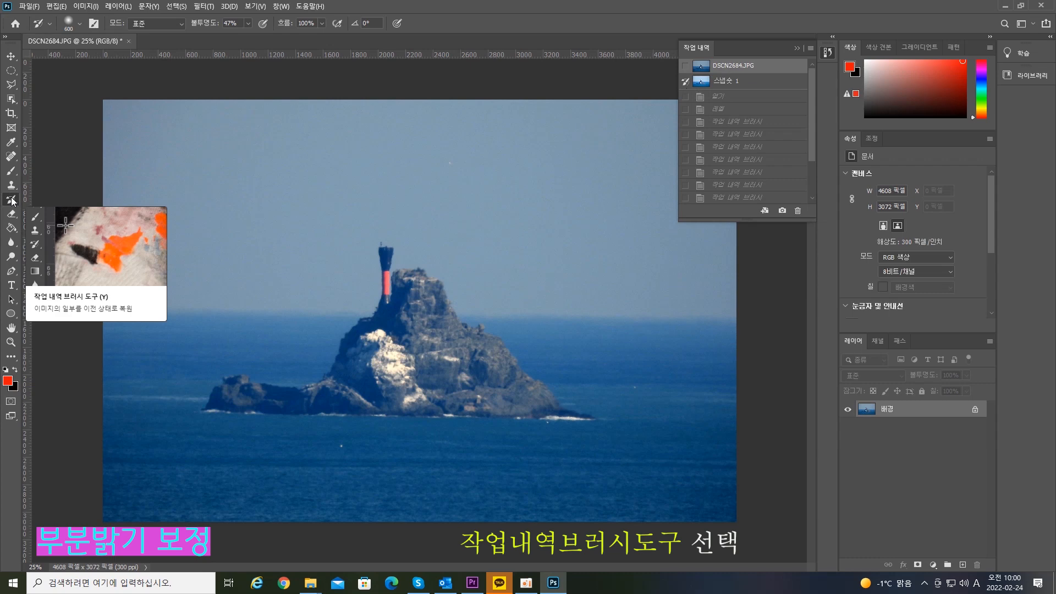
- Set the History Brush opacity to 52% and paint the brighter snapshot over the sky from the upper left across the photo
left_click(249, 25)
left_click_drag(248, 37, 251, 36)
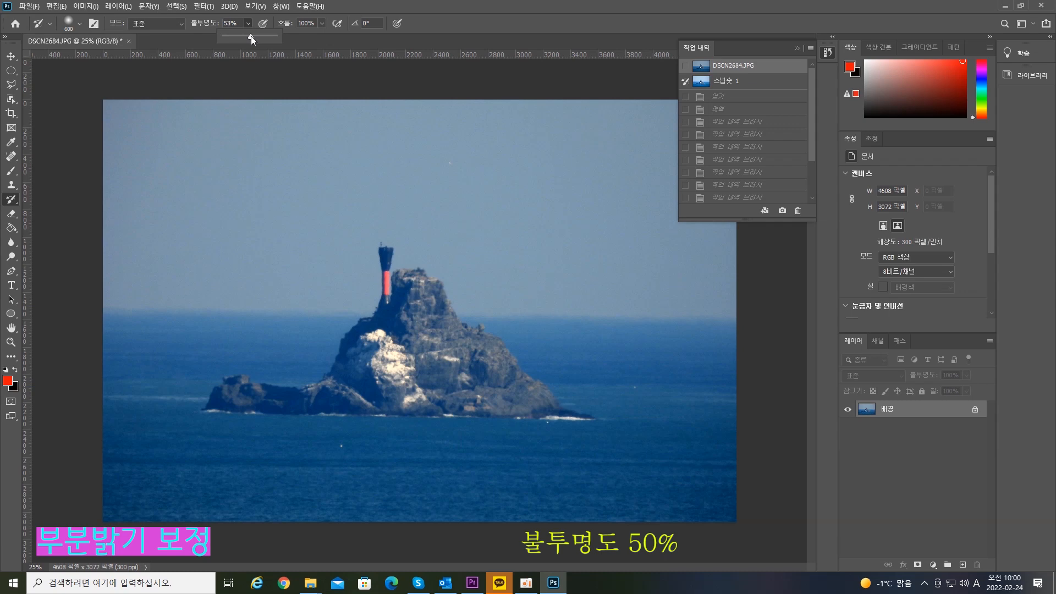
left_click_drag(143, 146, 193, 148)
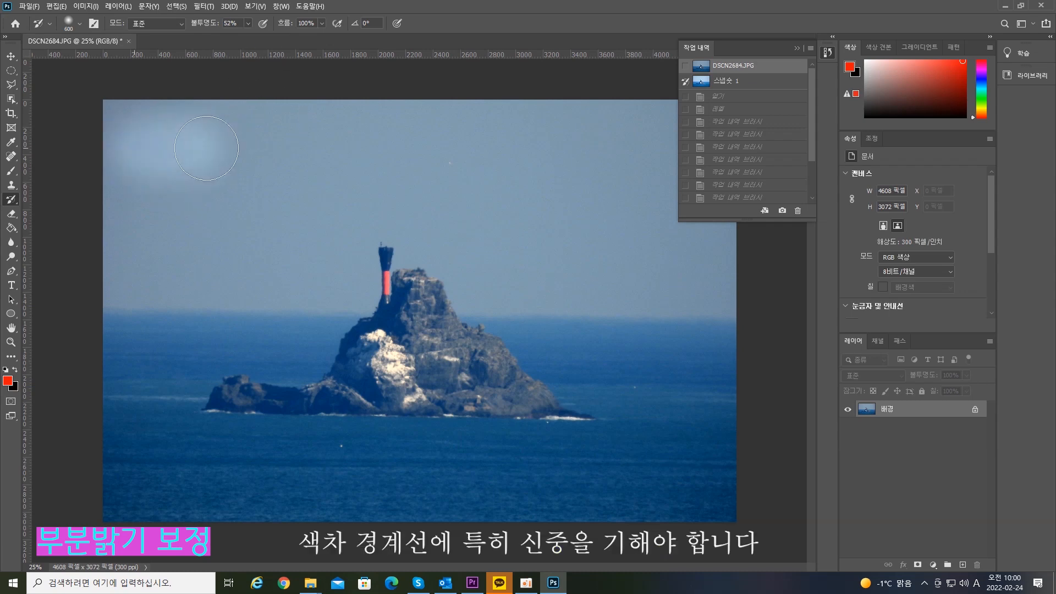
mouse_move(111, 119)
left_mouse_down()
mouse_move(220, 155)
mouse_move(165, 187)
mouse_move(137, 244)
mouse_move(103, 267)
mouse_move(495, 236)
mouse_move(258, 176)
mouse_move(486, 122)
mouse_move(621, 165)
mouse_move(550, 220)
mouse_move(672, 253)
mouse_move(655, 144)
left_mouse_up()
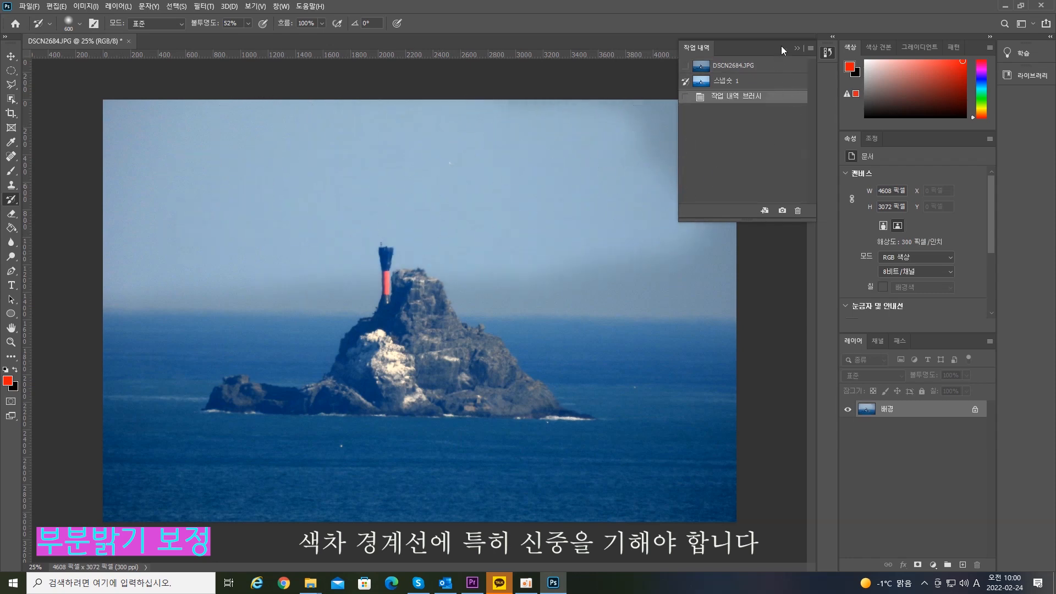
- Dock the history list with the color group and brush the brighter snapshot over the remaining darker sky down to the horizon
left_click_drag(782, 45, 858, 50)
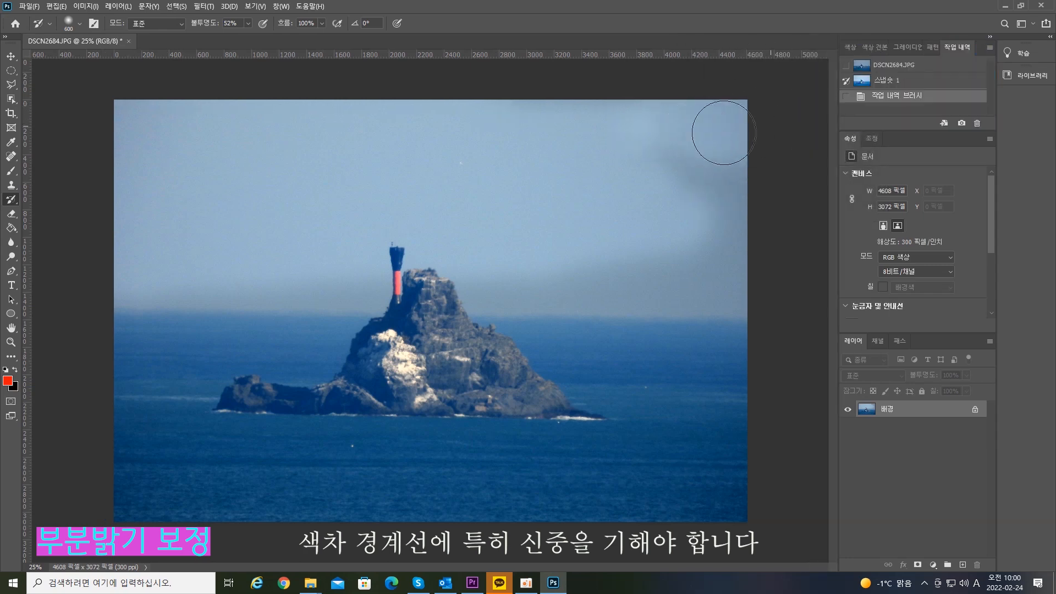
mouse_move(724, 132)
left_mouse_down()
mouse_move(772, 178)
mouse_move(770, 237)
left_mouse_up()
mouse_move(737, 270)
left_mouse_down()
mouse_move(540, 273)
mouse_move(703, 269)
mouse_move(601, 276)
mouse_move(698, 278)
left_mouse_up()
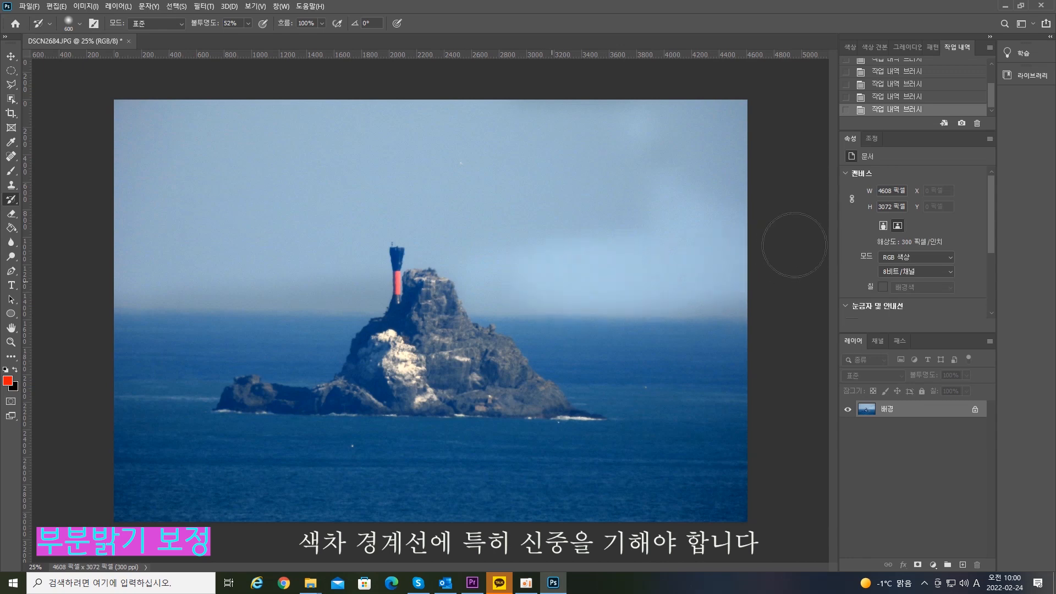
mouse_move(794, 245)
left_mouse_down()
mouse_move(625, 225)
mouse_move(574, 174)
mouse_move(764, 135)
mouse_move(700, 120)
mouse_move(484, 215)
mouse_move(354, 216)
mouse_move(409, 188)
mouse_move(366, 277)
mouse_move(308, 203)
left_mouse_up()
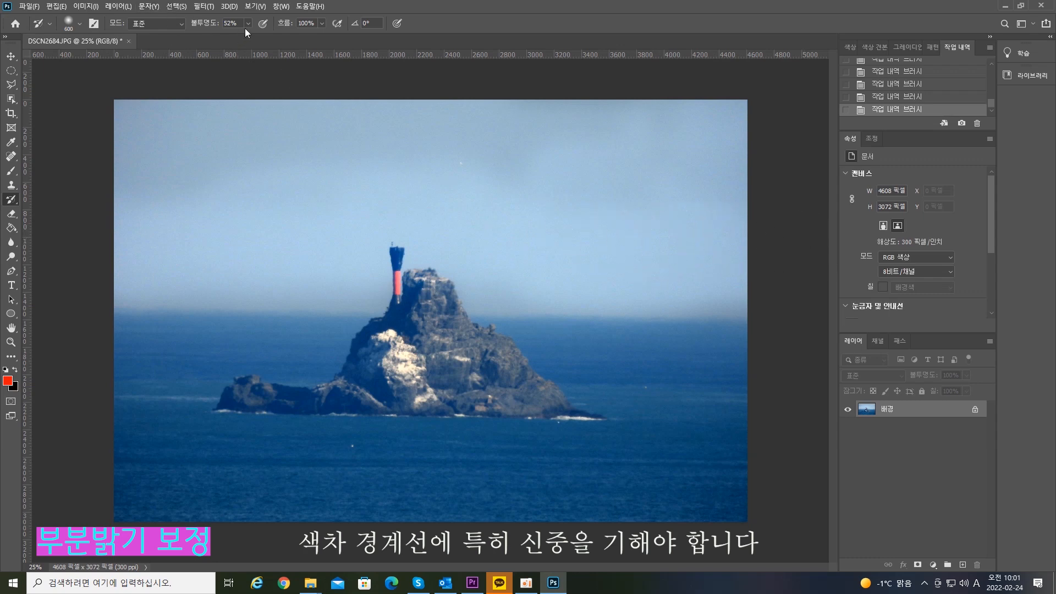
- Lower the History Brush opacity to 21% for blending the sky's brightness, keeping the History Brush as the active tool
left_click(232, 35)
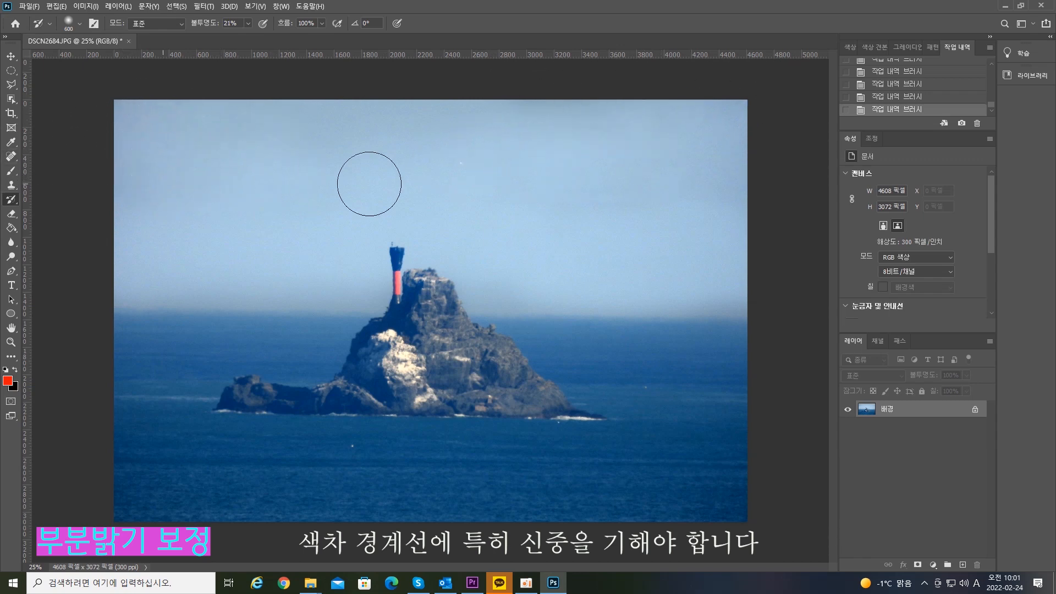
key("s")
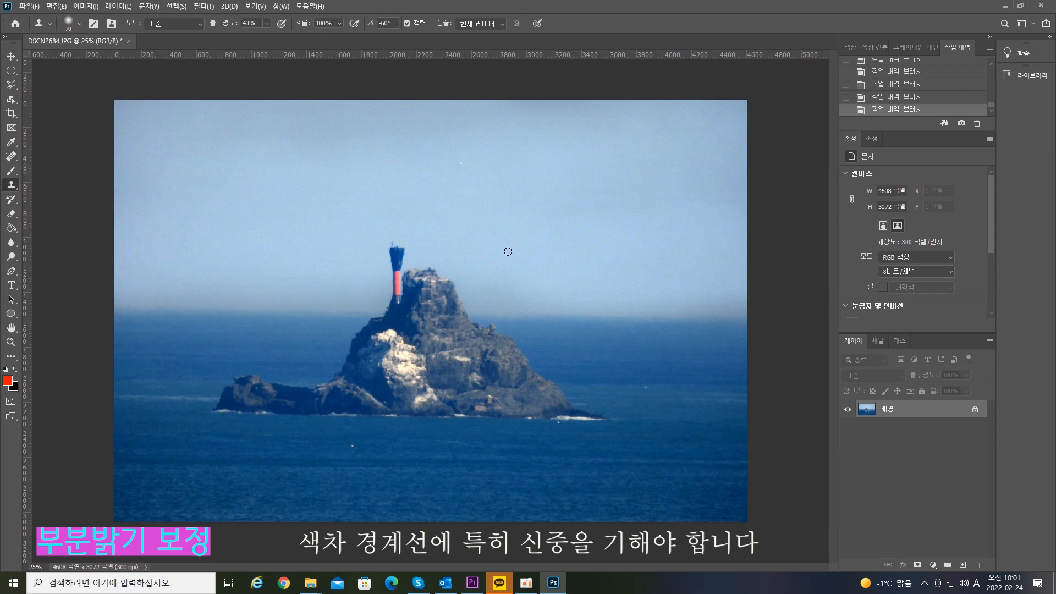
left_click(11, 199)
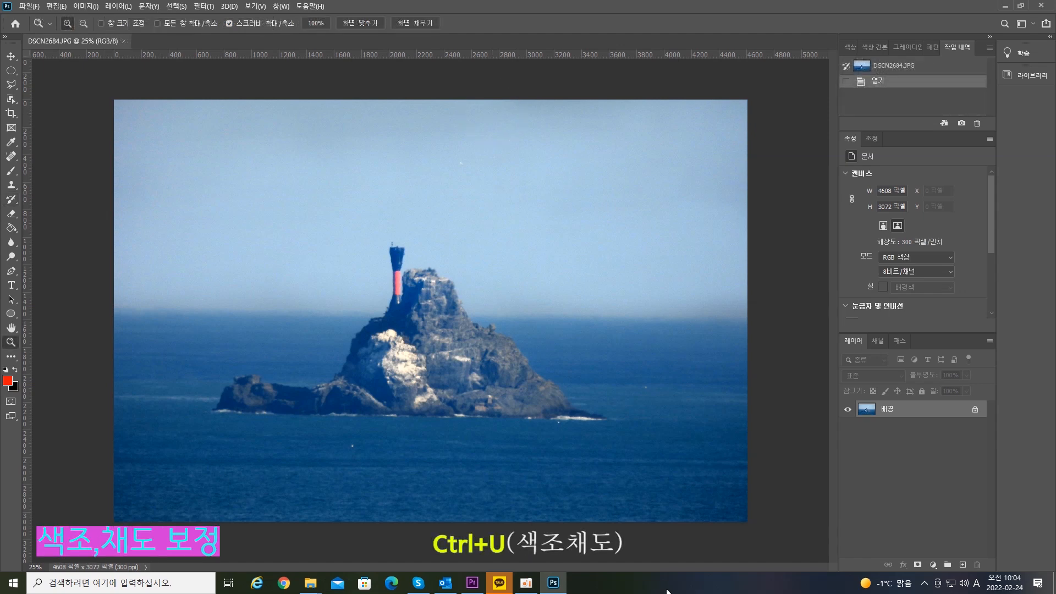
- Apply a Hue/Saturation adjustment to the DSCN2684.JPG island photo with hue 0 and saturation +17
left_click(87, 7)
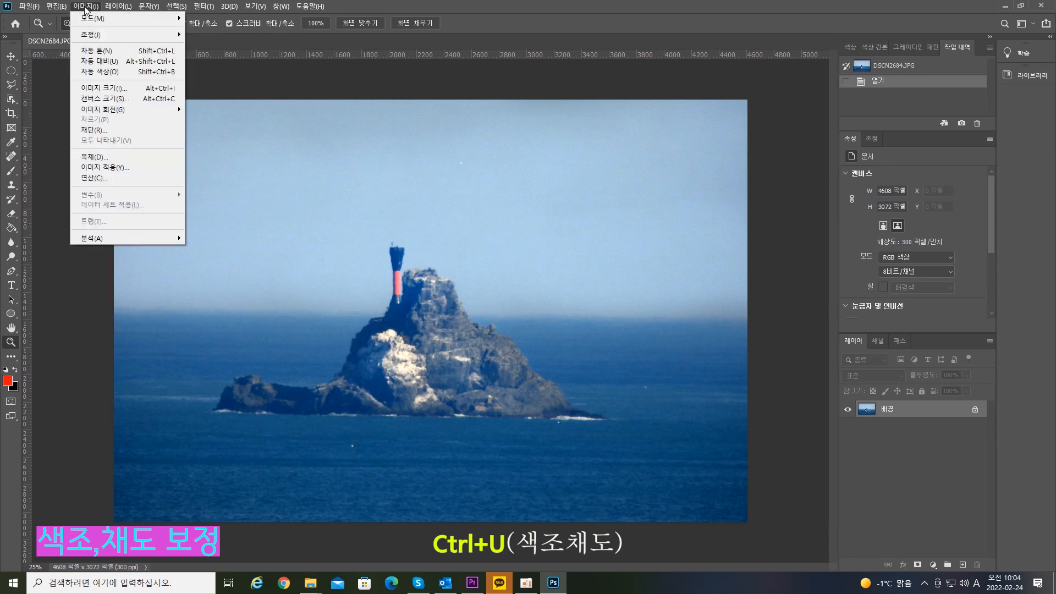
mouse_move(96, 37)
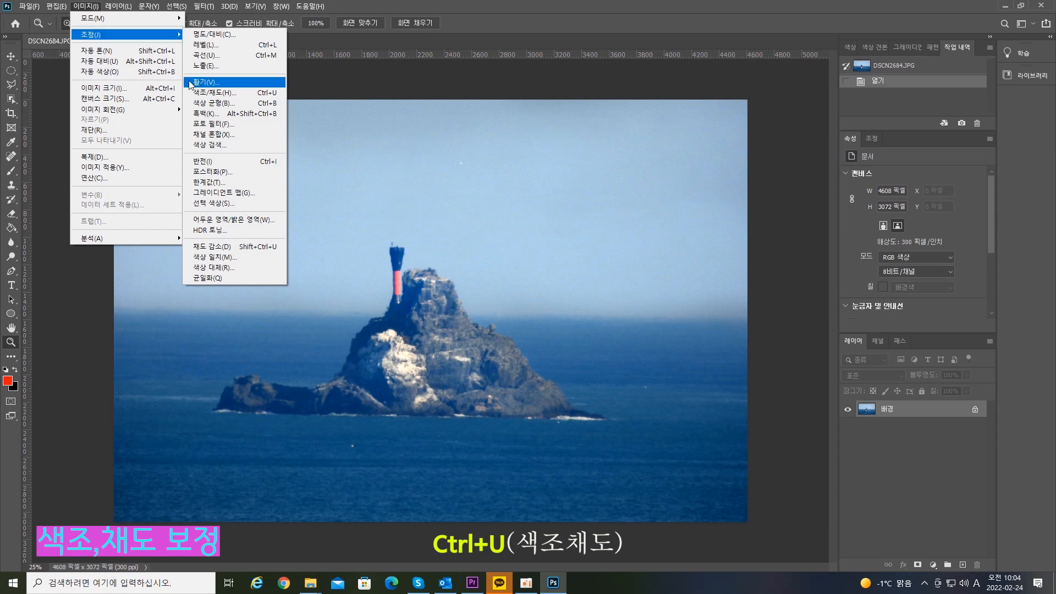
left_click(215, 93)
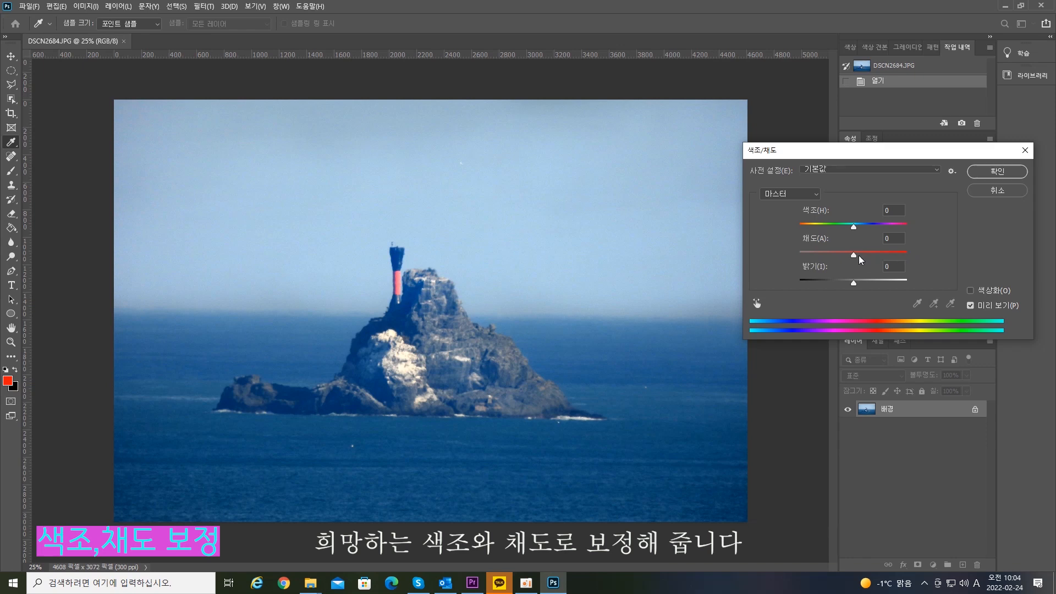
left_click_drag(854, 253, 856, 254)
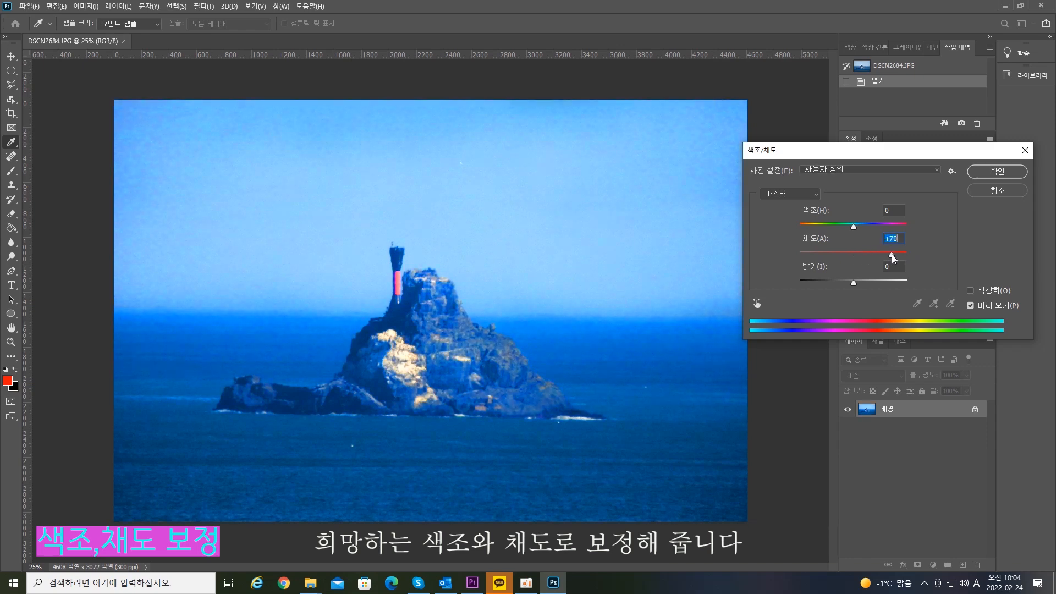
left_click_drag(892, 254, 861, 266)
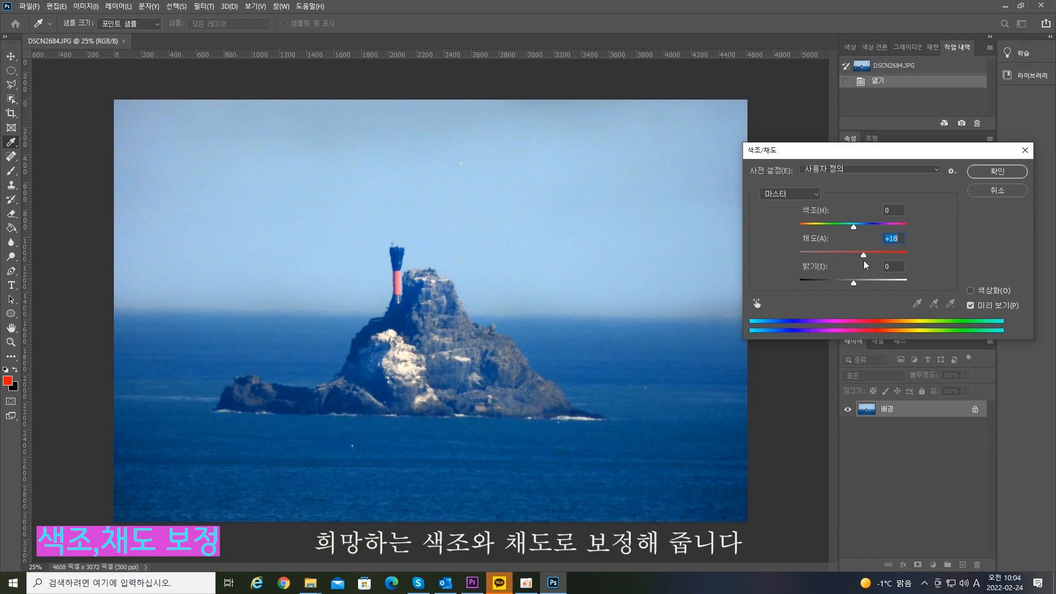
mouse_move(854, 227)
left_mouse_down()
mouse_move(833, 226)
mouse_move(869, 225)
mouse_move(833, 225)
mouse_move(867, 222)
mouse_move(854, 222)
left_mouse_up()
double_click(896, 209)
type("0")
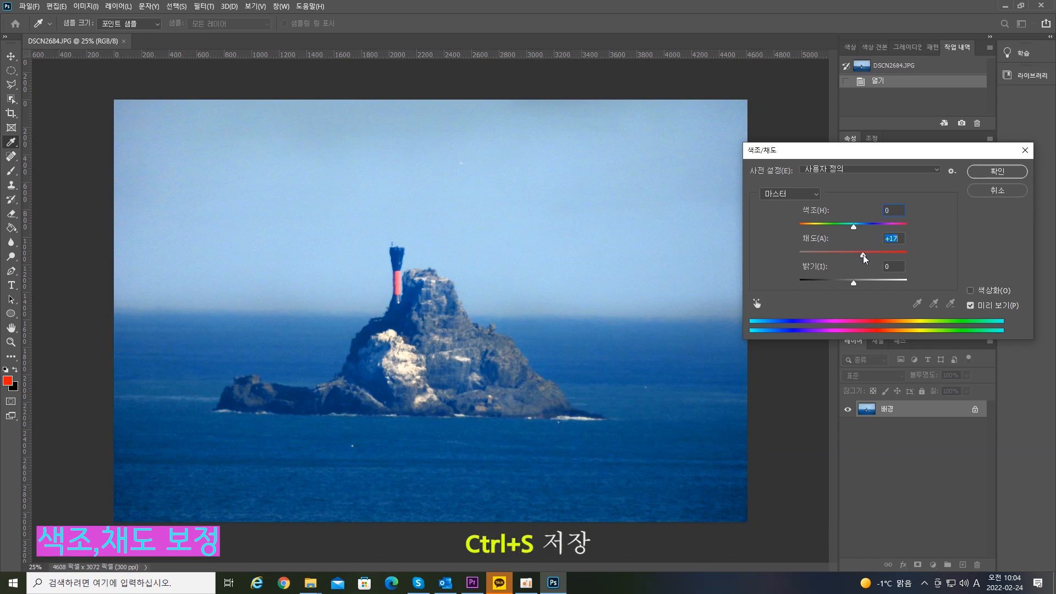
mouse_move(860, 256)
left_mouse_down()
mouse_move(849, 255)
mouse_move(864, 252)
left_mouse_up()
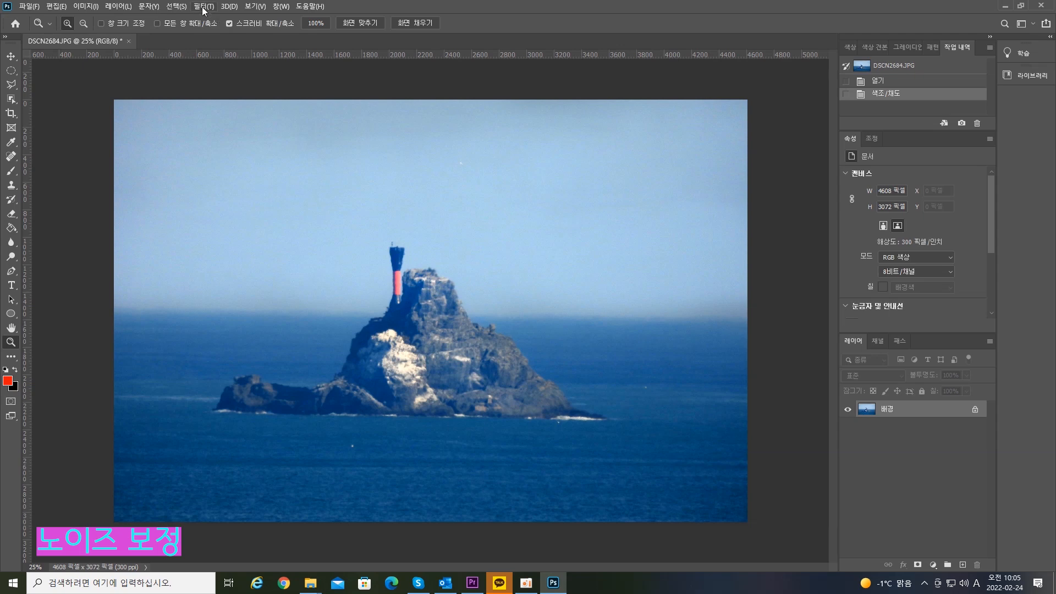
- Apply the Reduce Noise filter to the island photo, adjusting strength, color noise reduction and detail sharpening
left_click(201, 7)
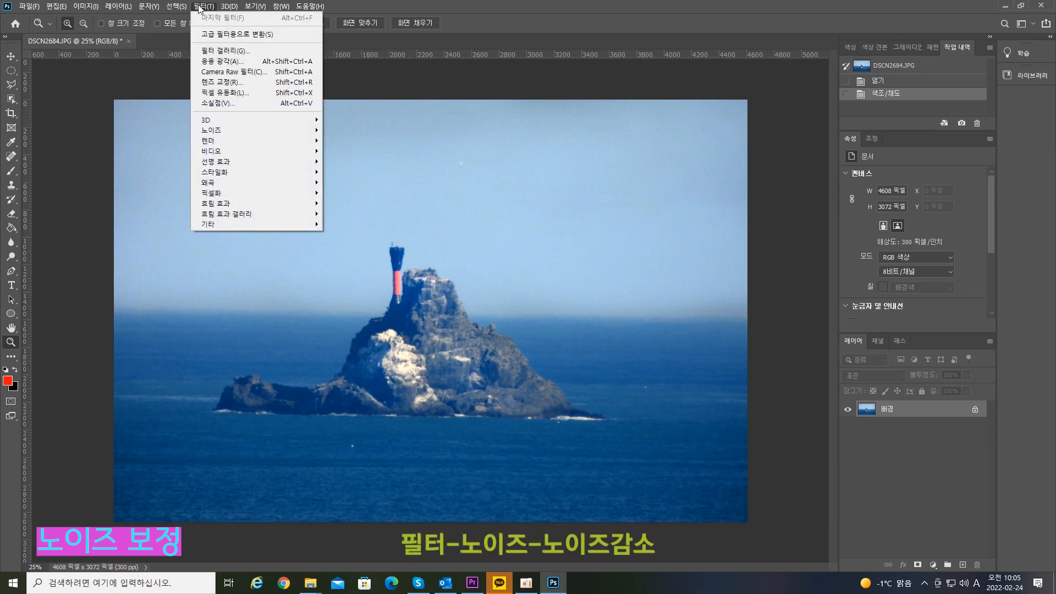
mouse_move(246, 133)
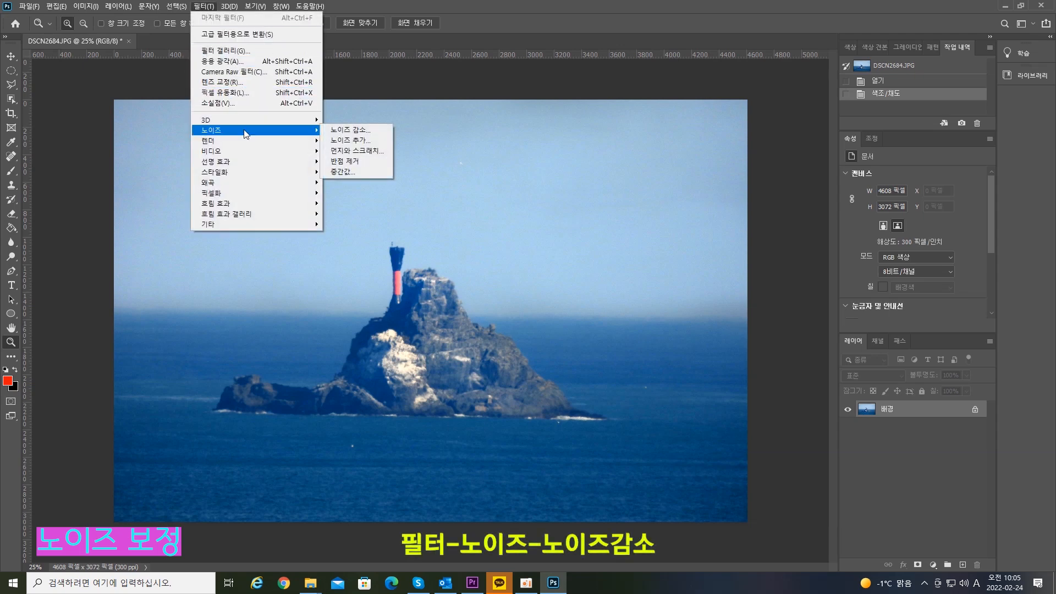
left_click(364, 134)
left_click_drag(622, 282, 714, 279)
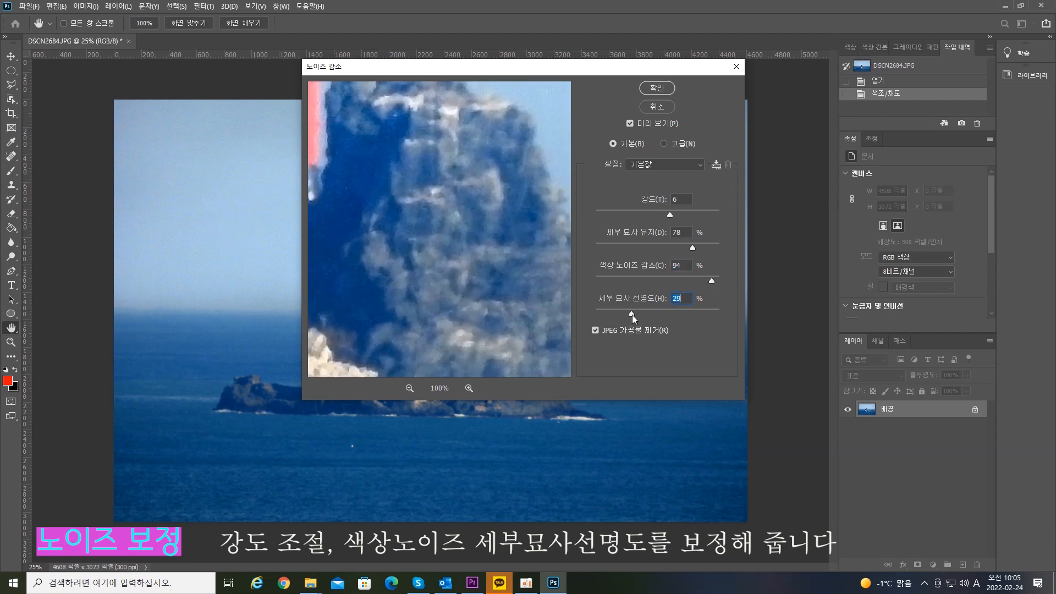
left_click_drag(632, 314, 663, 311)
left_click_drag(710, 279, 664, 279)
left_click_drag(671, 216, 666, 215)
left_click(657, 88)
- Sharpen the island photo with the Unsharp Mask filter, adjusting its amount, radius and threshold
left_click(204, 6)
mouse_move(226, 167)
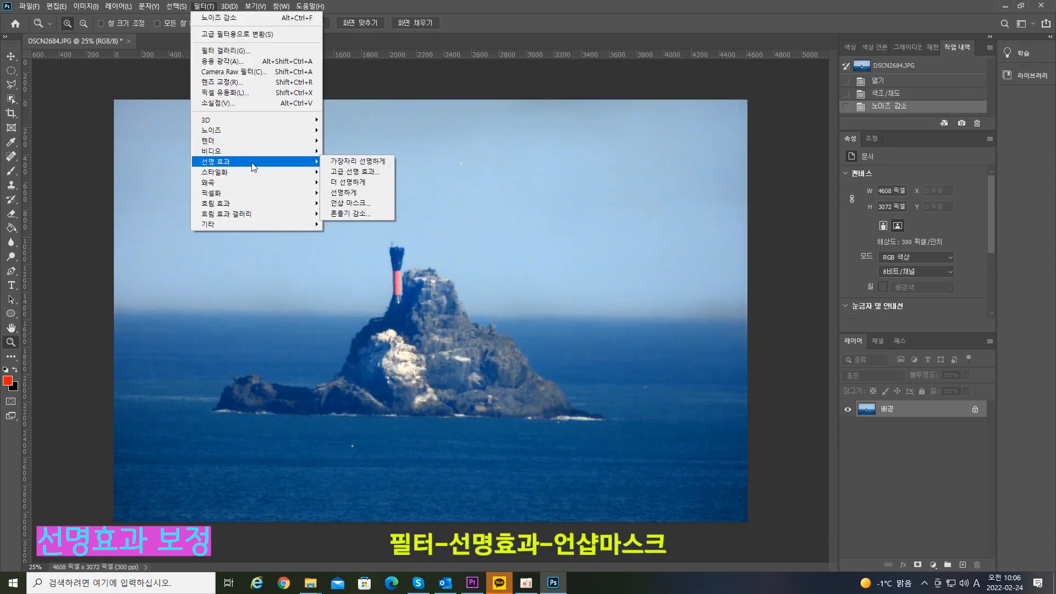
left_click(348, 203)
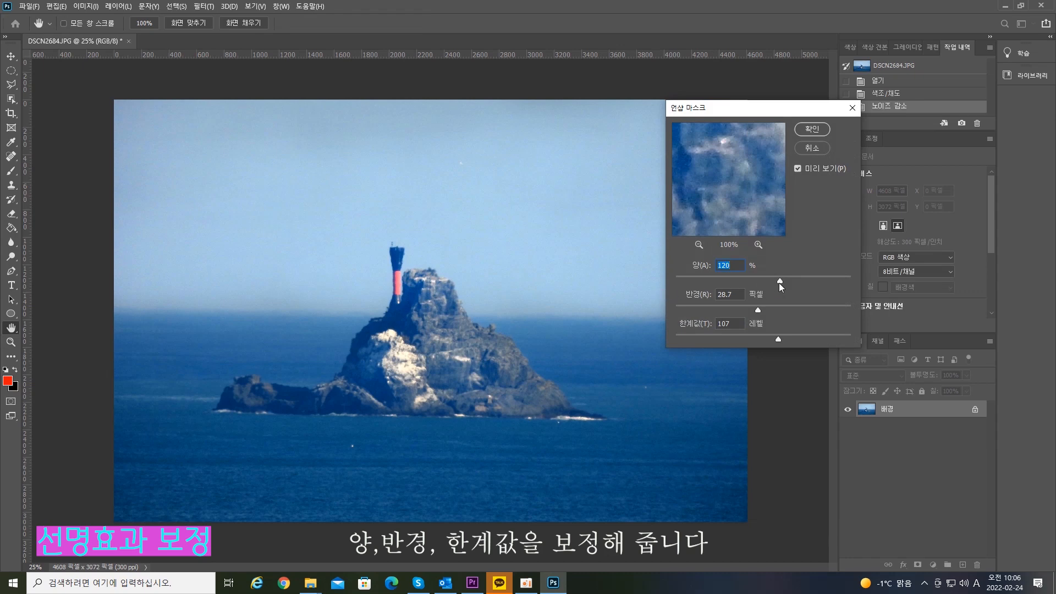
left_click_drag(779, 281, 764, 282)
mouse_move(762, 285)
left_mouse_down()
mouse_move(787, 285)
mouse_move(768, 282)
left_mouse_up()
left_click(756, 308)
left_click_drag(778, 339, 769, 337)
left_click_drag(764, 308, 764, 277)
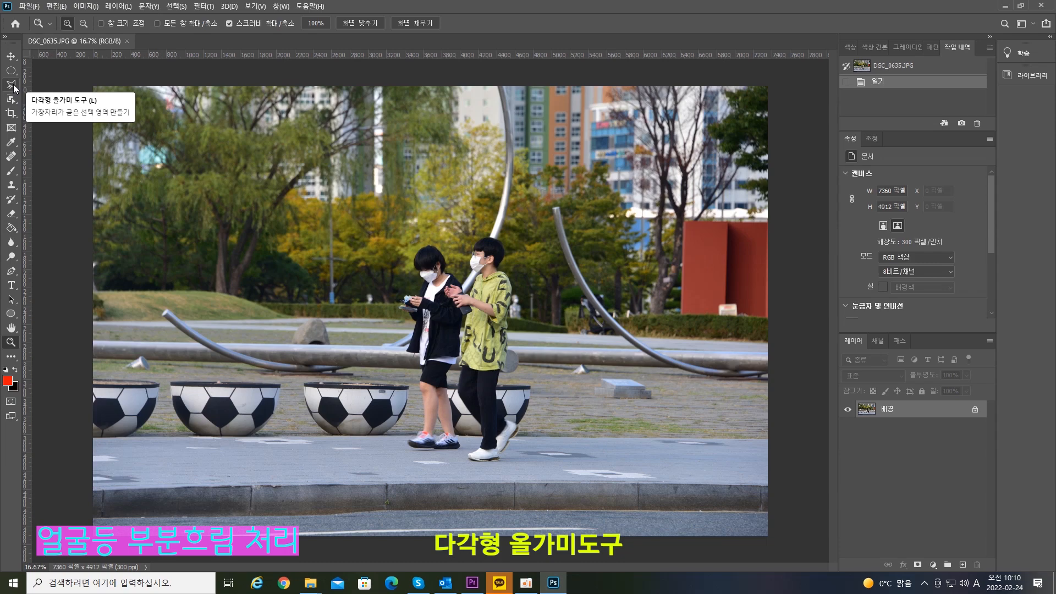
- Outline the face of the person in the yellow-green shirt in DSC_0635.JPG with a Polygonal Lasso selection
left_click(14, 89)
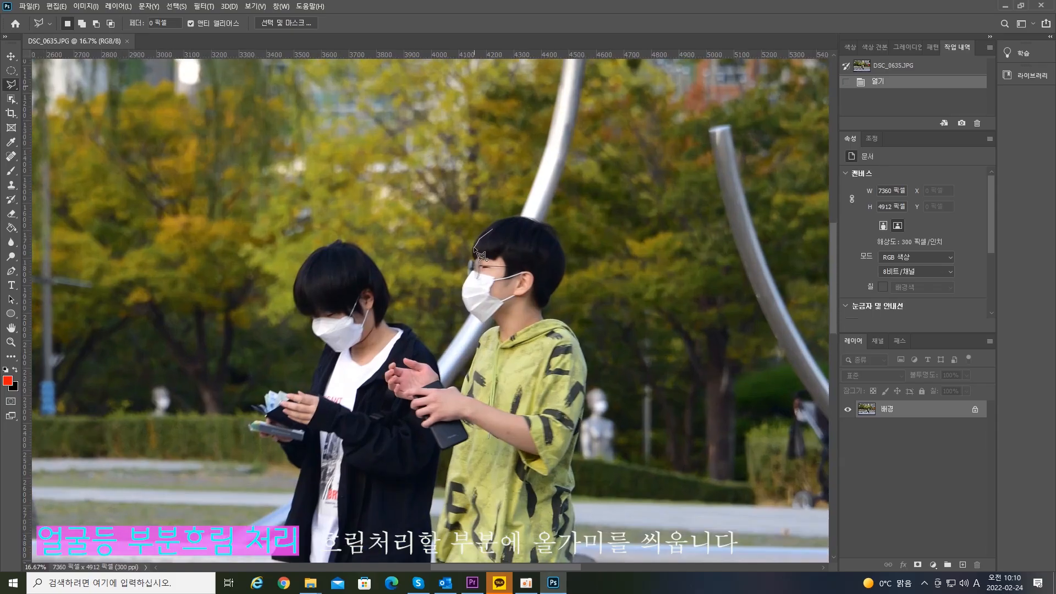
scroll(480, 240, "up", 4)
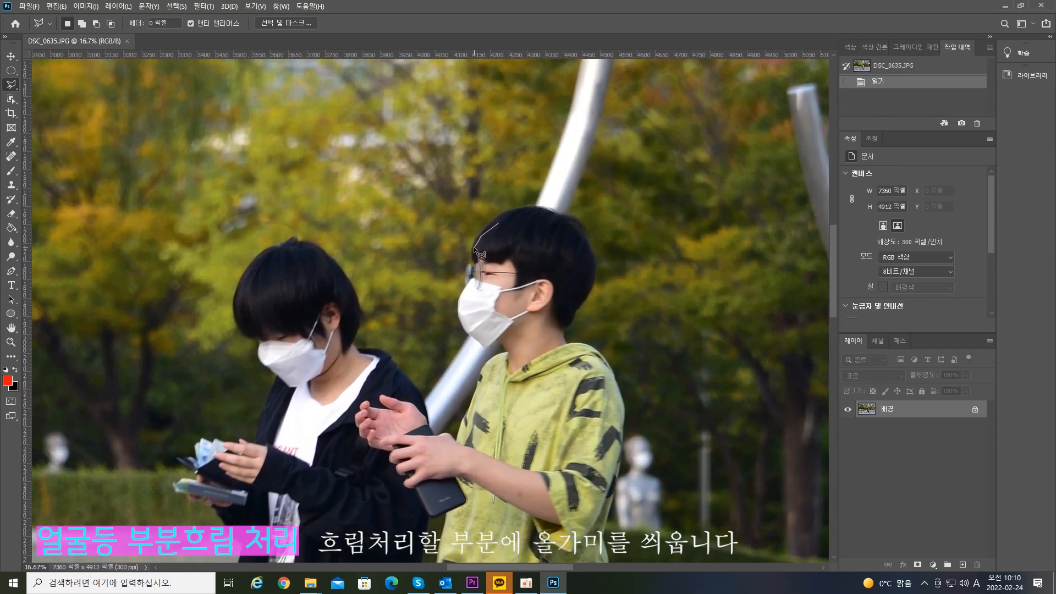
left_click(464, 275)
left_click(458, 295)
left_click(546, 328)
left_click(562, 312)
left_click(566, 287)
left_click(562, 262)
left_click(547, 244)
left_click(527, 230)
left_click(499, 226)
- Blur the selected face with the Lens Blur filter at a radius of 79, and clear the selection
left_click(204, 7)
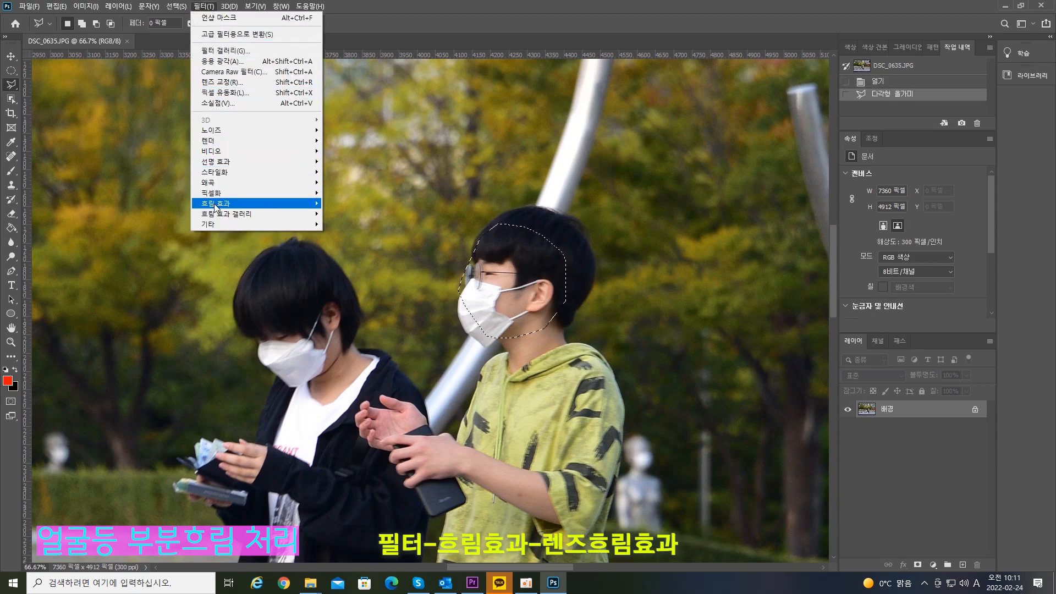
mouse_move(216, 205)
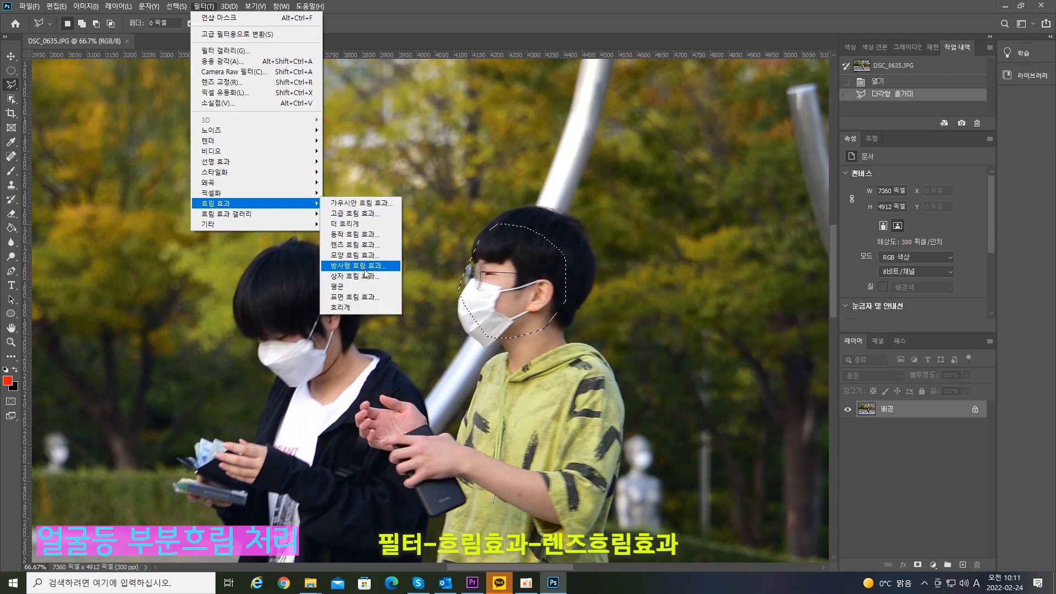
left_click(363, 245)
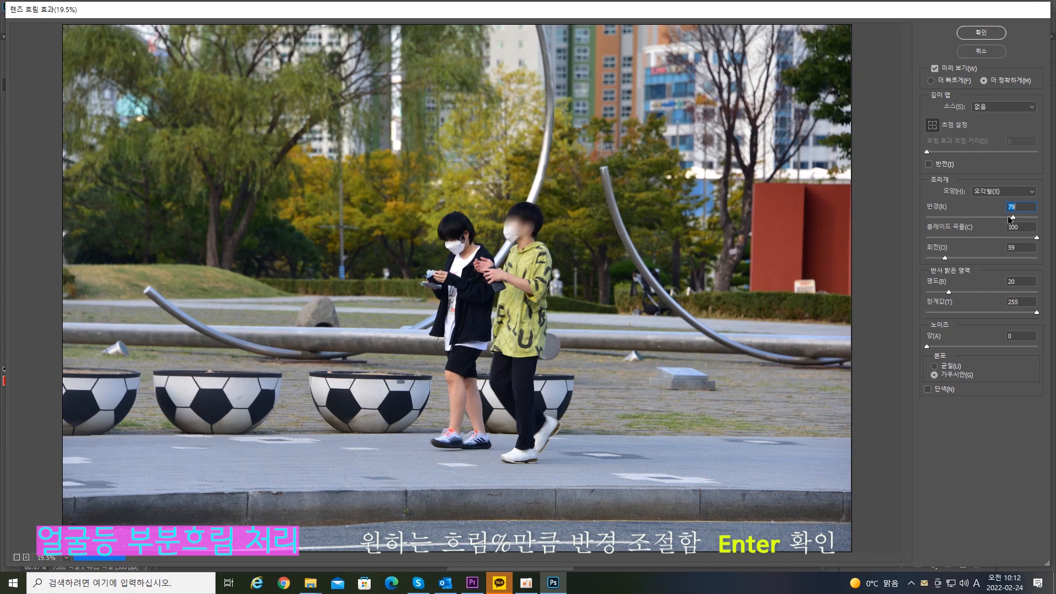
left_click(980, 32)
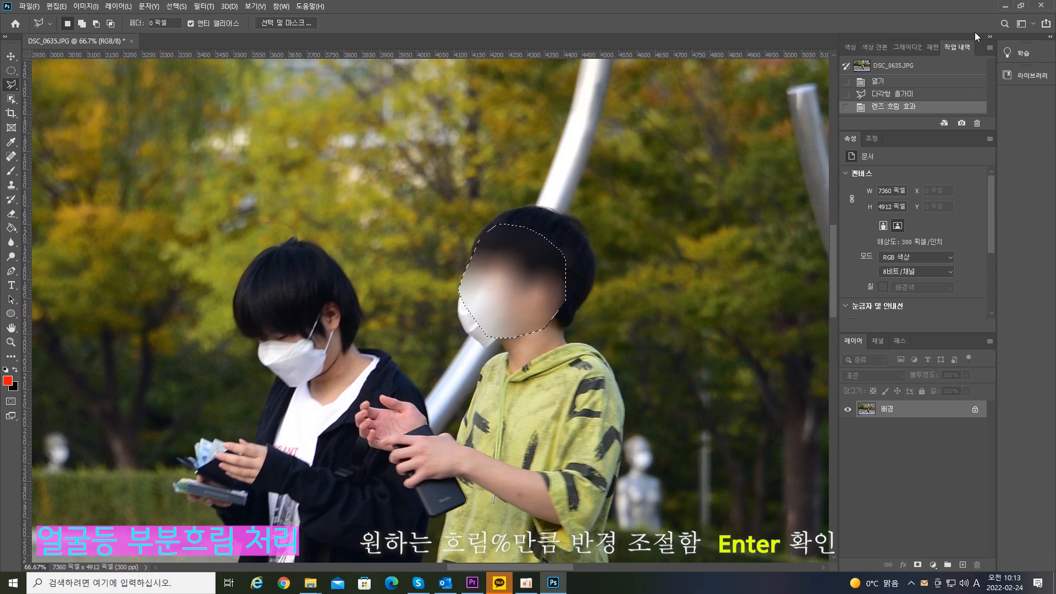
key("ctrl+d")
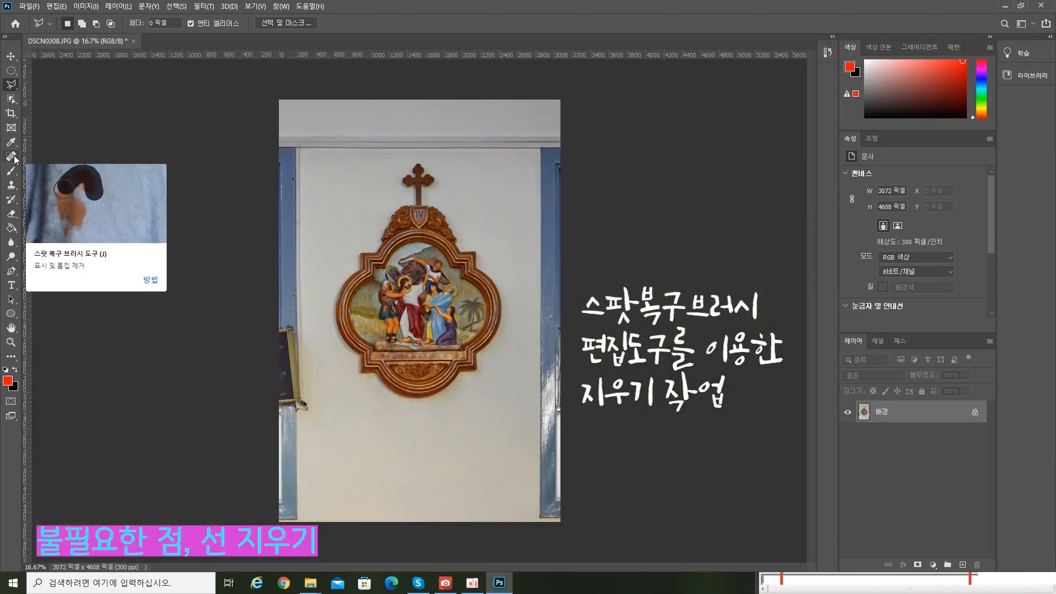
- Erase the blue column and dark plaque along the left edge of DSCN0308.JPG with a 500-pixel Spot Healing Brush
left_click(14, 159)
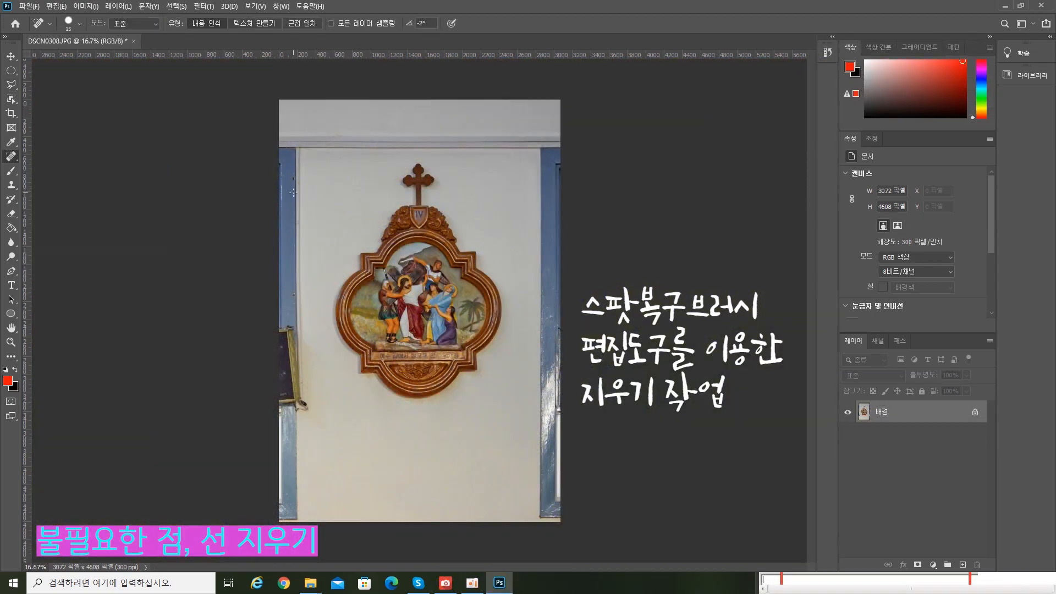
key("bracketright")
key("bracketright")
key("bracketright")
key("bracketright")
key("bracketright")
key("bracketright")
key("bracketright")
key("bracketright")
key("bracketright")
key("bracketright")
key("bracketright")
key("bracketright")
key("bracketright")
key("bracketright")
key("bracketright")
key("bracketright")
key("bracketright")
key("bracketright")
key("bracketright")
key("bracketright")
left_click_drag(291, 196, 282, 311)
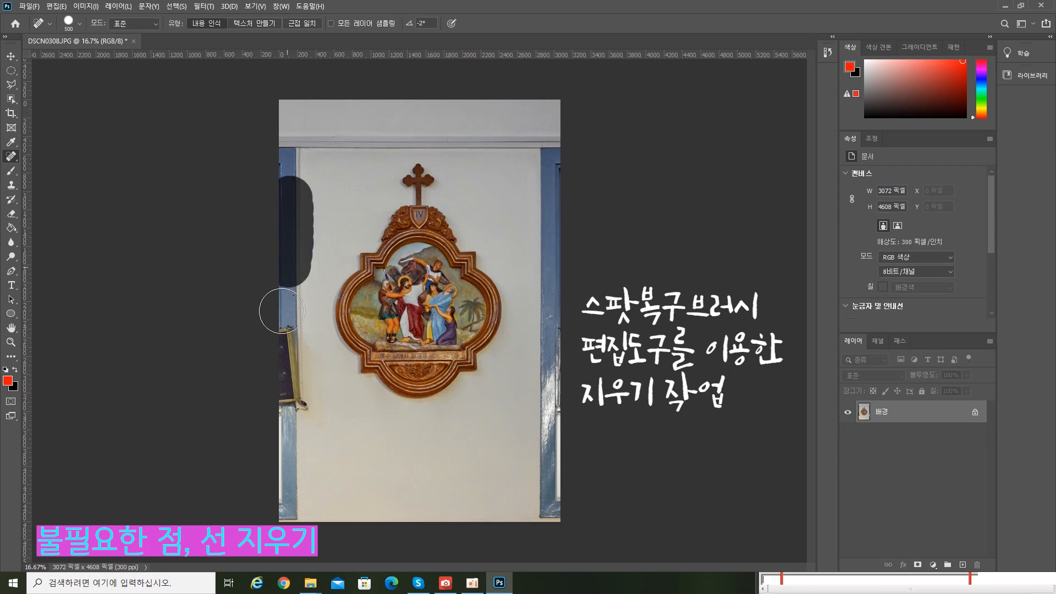
mouse_move(293, 255)
left_mouse_down()
mouse_move(295, 208)
mouse_move(283, 220)
mouse_move(292, 517)
left_mouse_up()
left_click(292, 160)
- Remove the blue column at the photo's right edge and the horizontal moulding near its top with the Spot Healing Brush
left_click_drag(550, 166, 553, 212)
left_click_drag(551, 230, 550, 337)
mouse_move(555, 234)
left_mouse_down()
mouse_move(560, 450)
mouse_move(550, 514)
left_mouse_up()
left_click(545, 221)
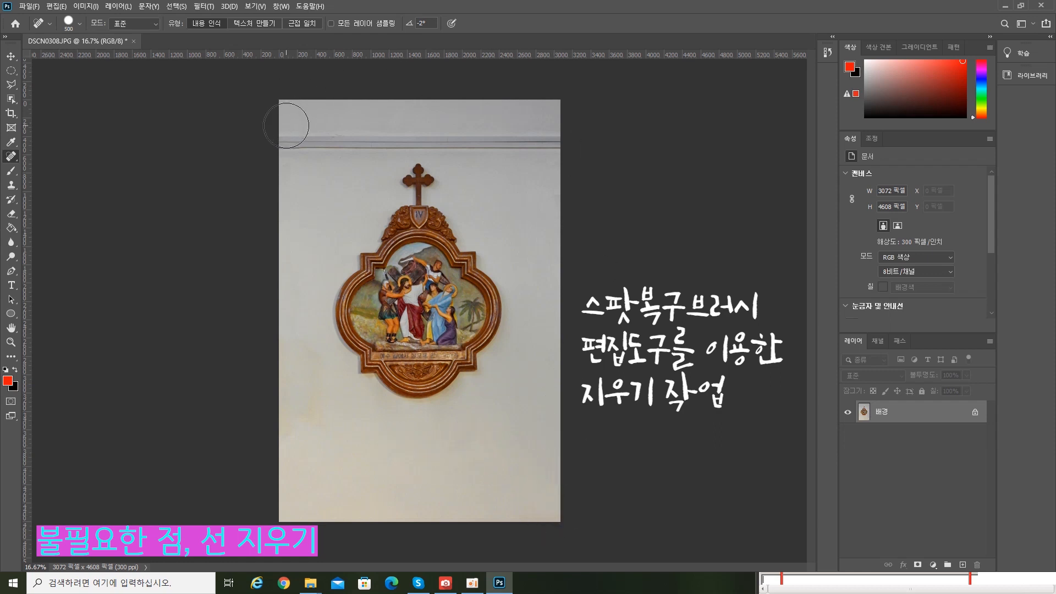
left_click_drag(286, 125, 686, 162)
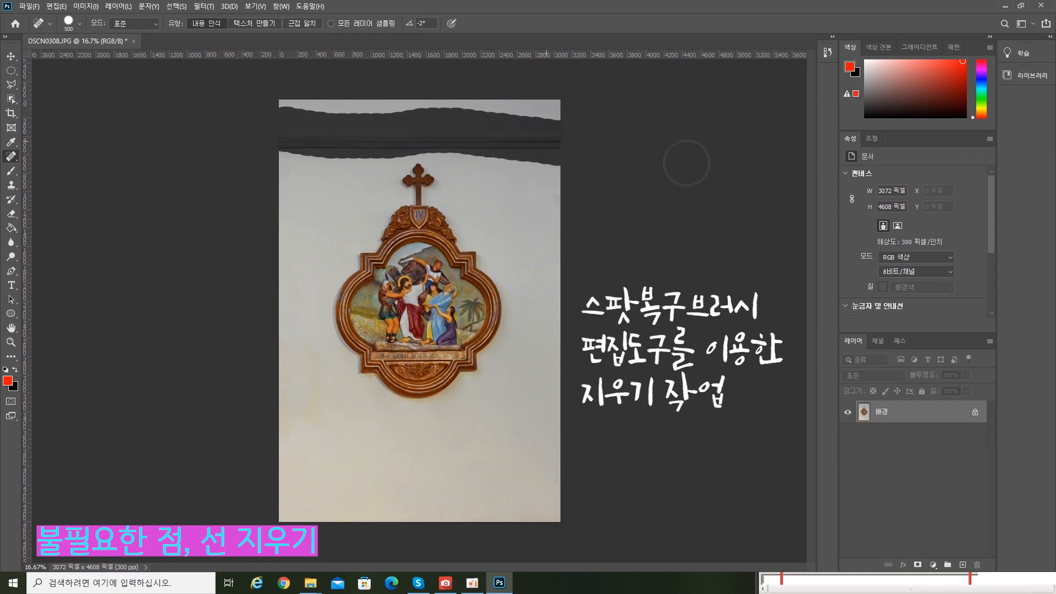
left_click_drag(463, 127, 404, 122)
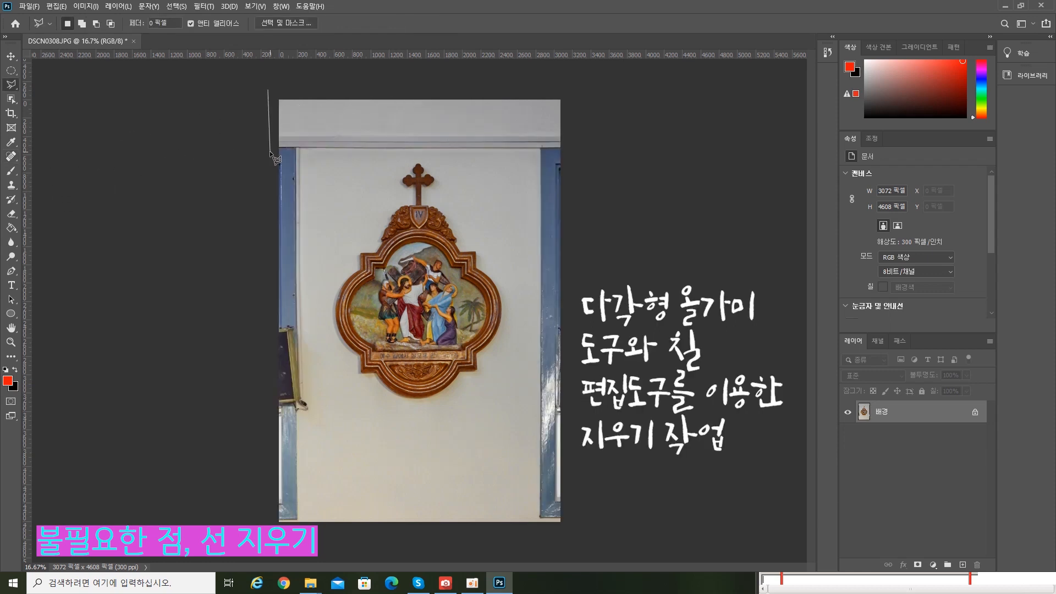
- Outline the wall strip with the moulding along the photo's upper edge with the Polygonal Lasso and replace it using Content-Aware Fill at 100% opacity
left_click(270, 150)
left_click(572, 149)
left_click(566, 92)
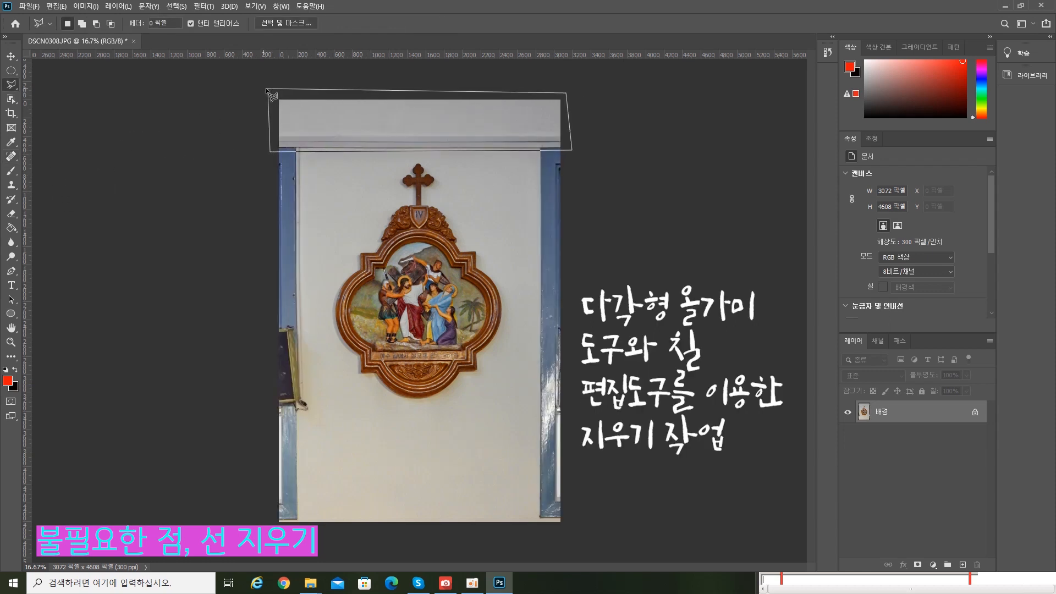
left_click(269, 91)
right_click(350, 122)
left_click(376, 260)
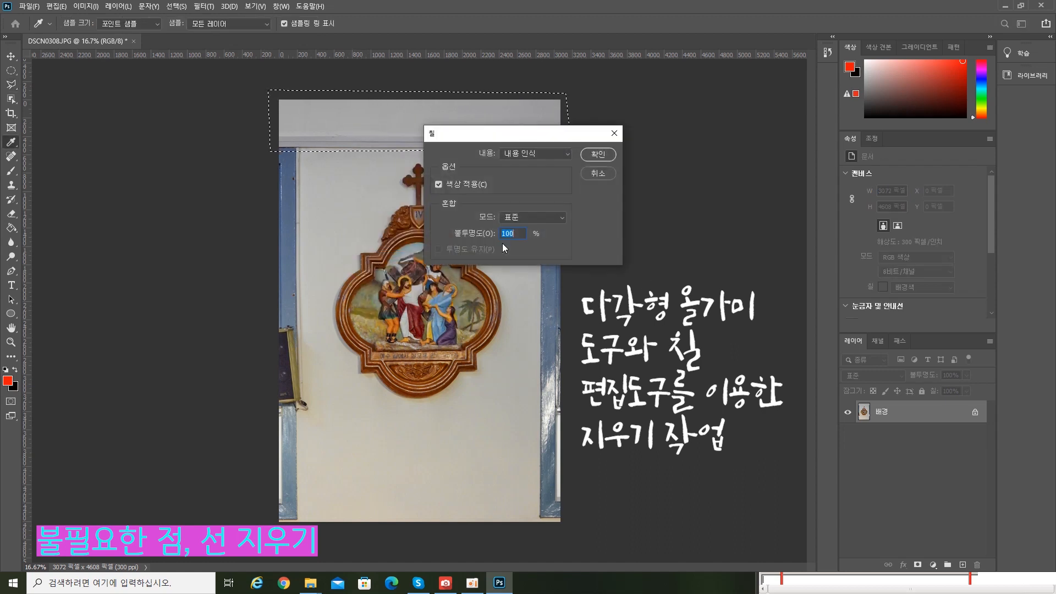
key("Return")
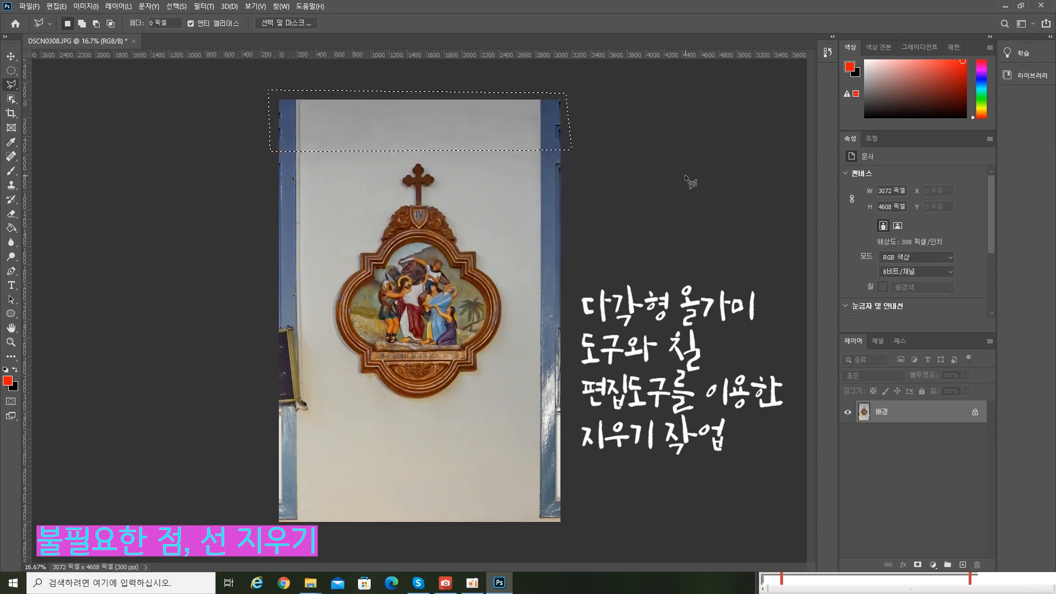
- Select the blue column and dark plaque along the photo's left edge with the Polygonal Lasso and remove them with a Content-Aware Fill
left_click(260, 89)
left_click(307, 93)
left_click(311, 521)
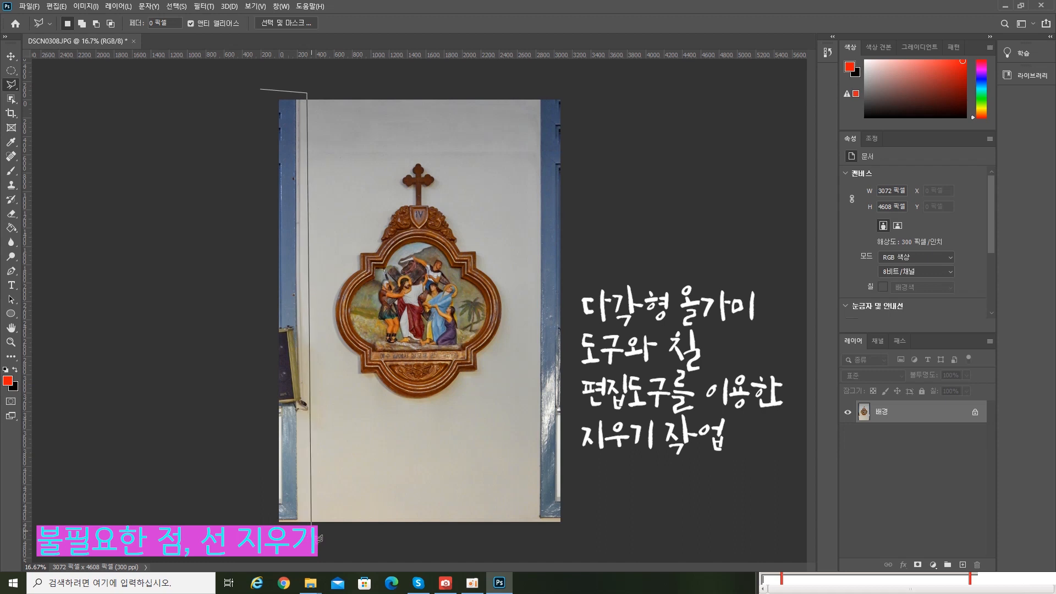
left_click(270, 523)
left_click(262, 90)
right_click(300, 169)
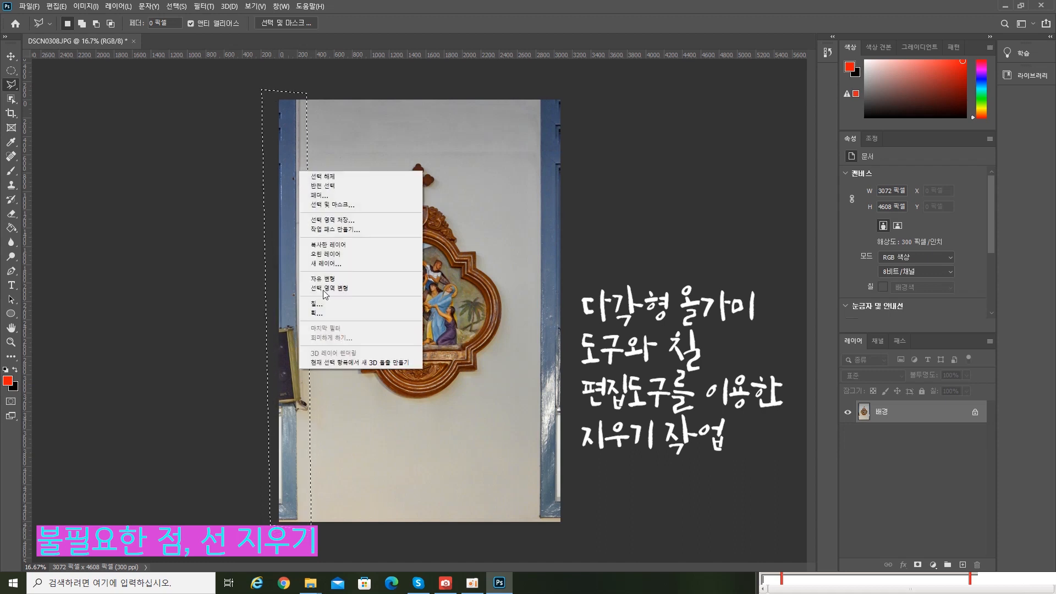
left_click(330, 301)
left_click(622, 159)
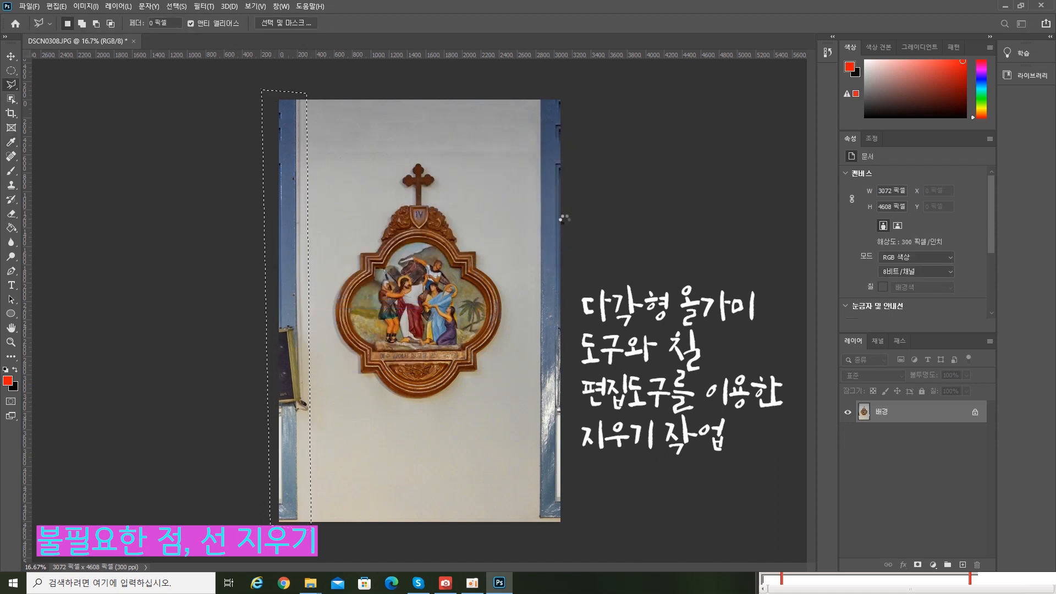
- Select the blue column along the photo's right edge with the Polygonal Lasso and remove it with a Content-Aware Fill
left_click(530, 90)
left_click(532, 529)
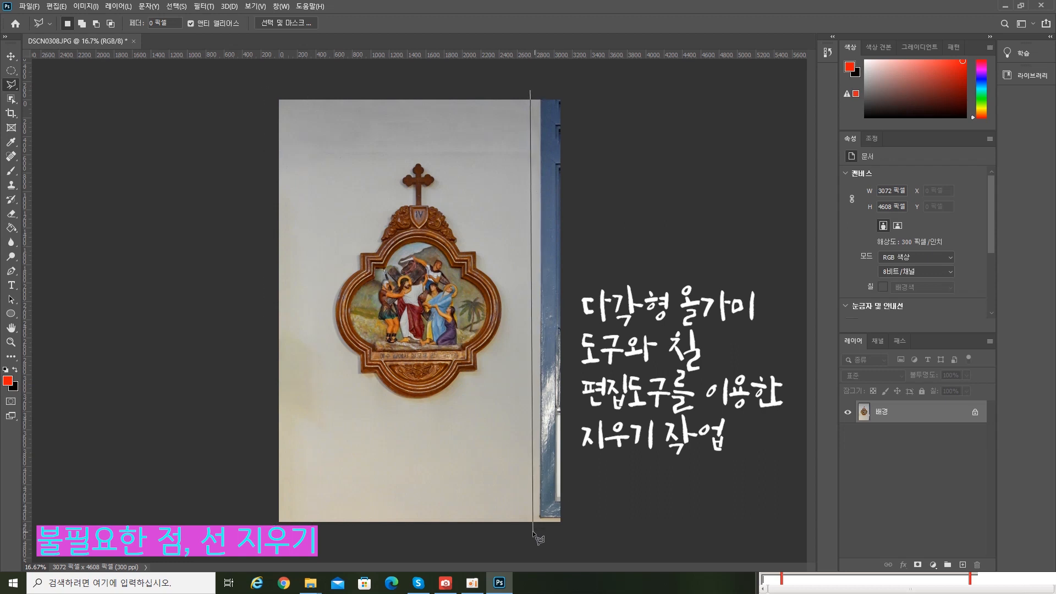
left_click(565, 527)
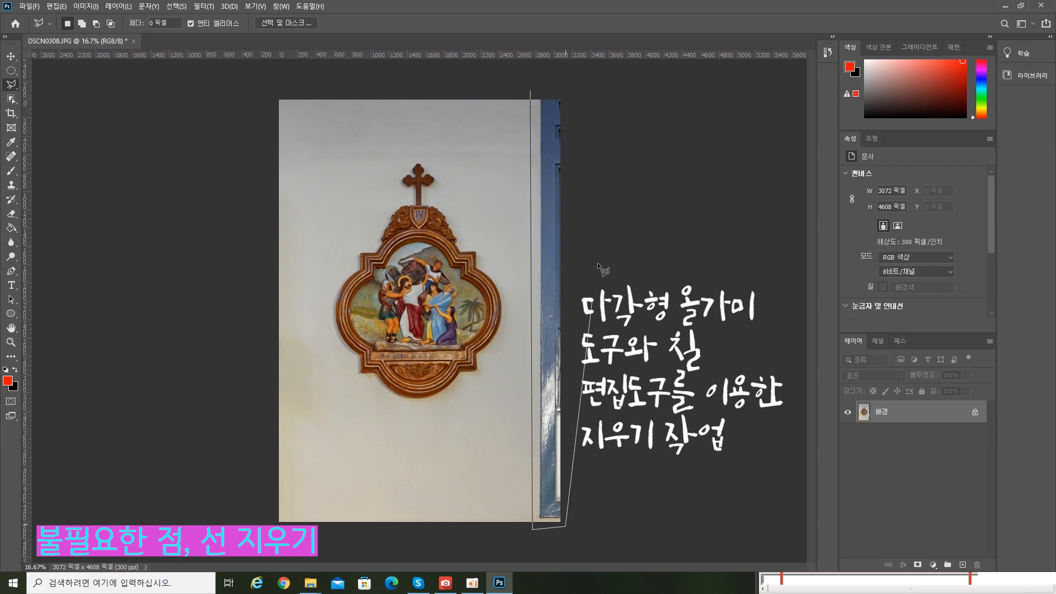
left_click(532, 93)
right_click(542, 199)
left_click(556, 330)
left_click(620, 156)
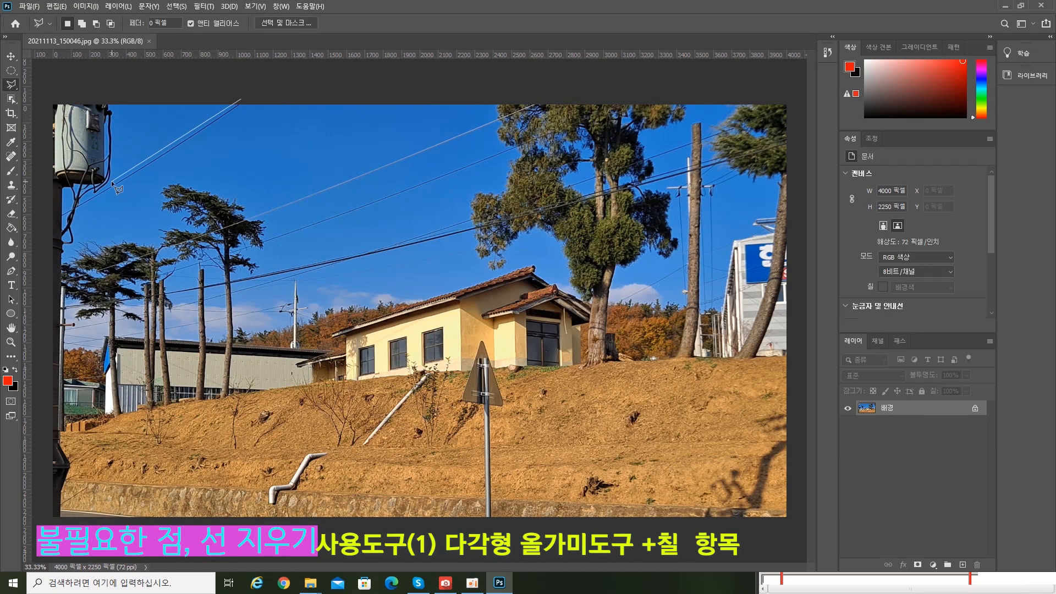
- Remove the wires beside the transformer in 20211113_150046.jpg with a Polygonal Lasso selection and Content-Aware Fill, and clear the selection
left_click(255, 99)
left_click(240, 98)
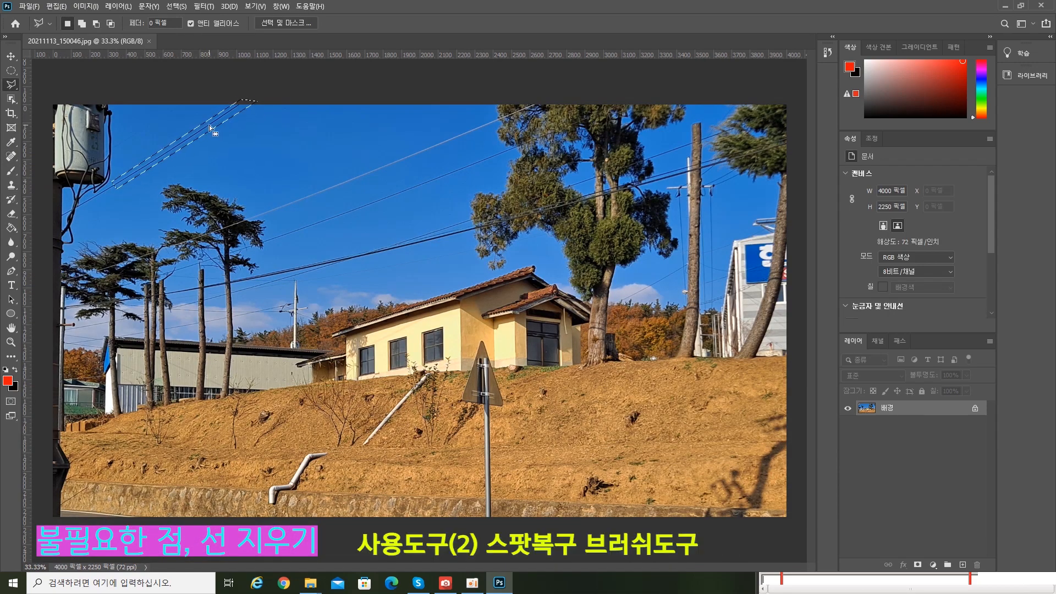
right_click(209, 124)
left_click(231, 258)
left_click(618, 148)
key("ctrl+d")
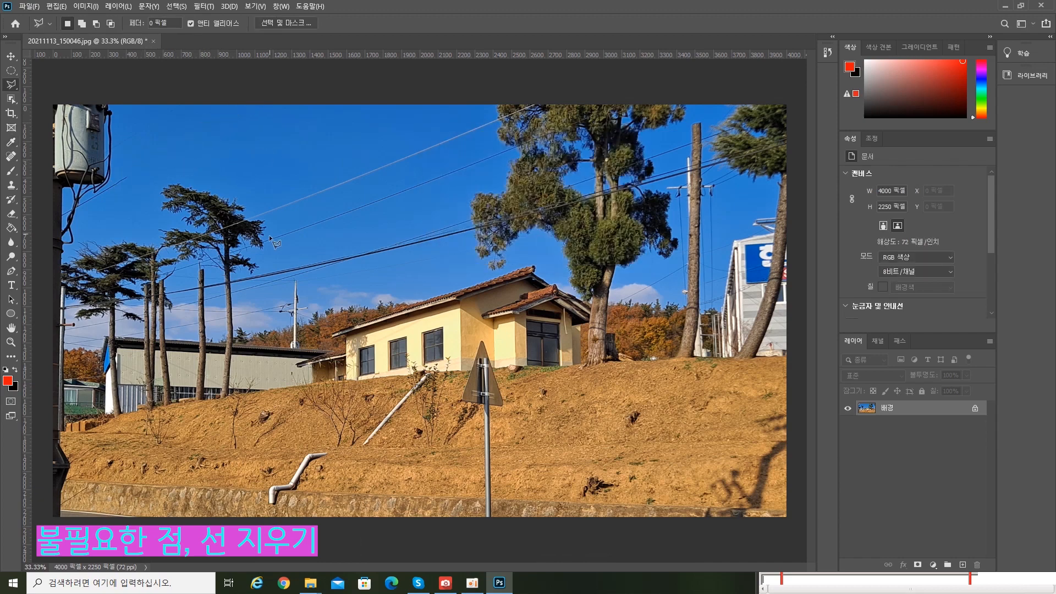
- Lasso the uppermost light wire between the small pine and the top of the large tree, remove it with Content-Aware Fill, and deselect
left_click(252, 214)
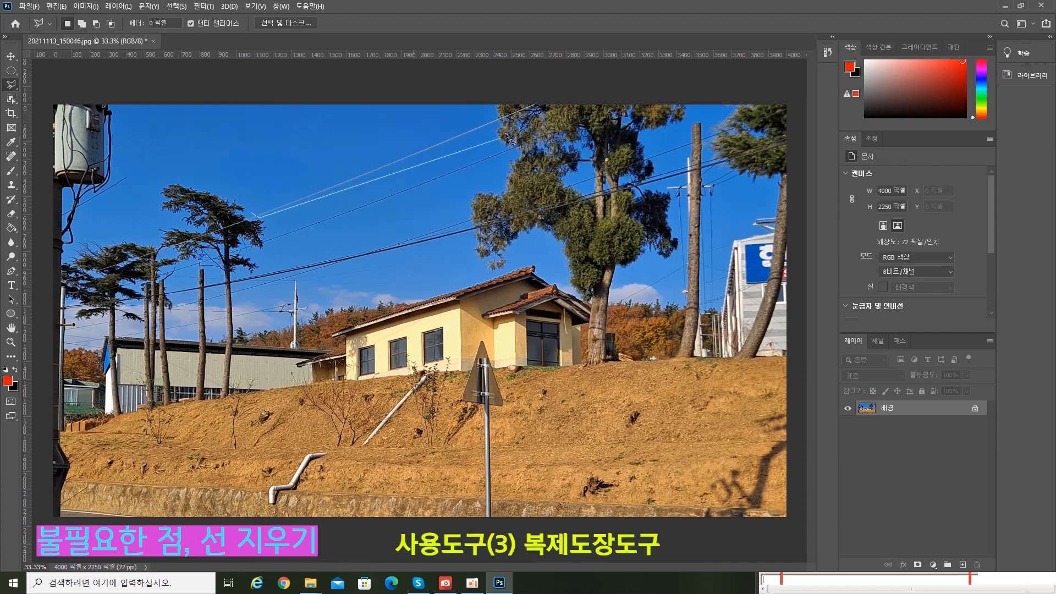
left_click(548, 93)
left_click(553, 101)
left_click(252, 214)
right_click(369, 163)
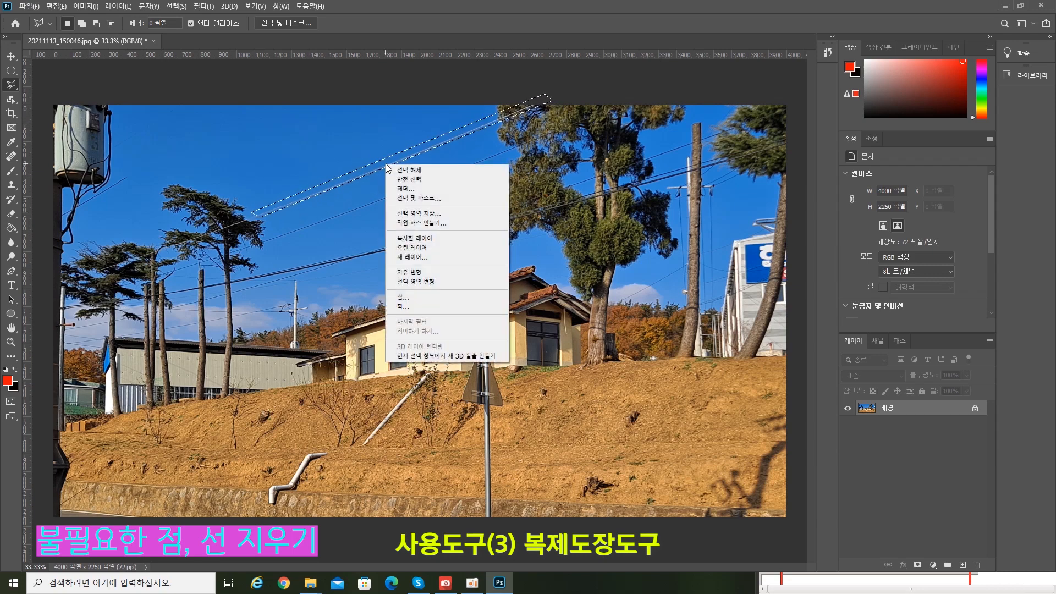
left_click(396, 288)
left_click(614, 159)
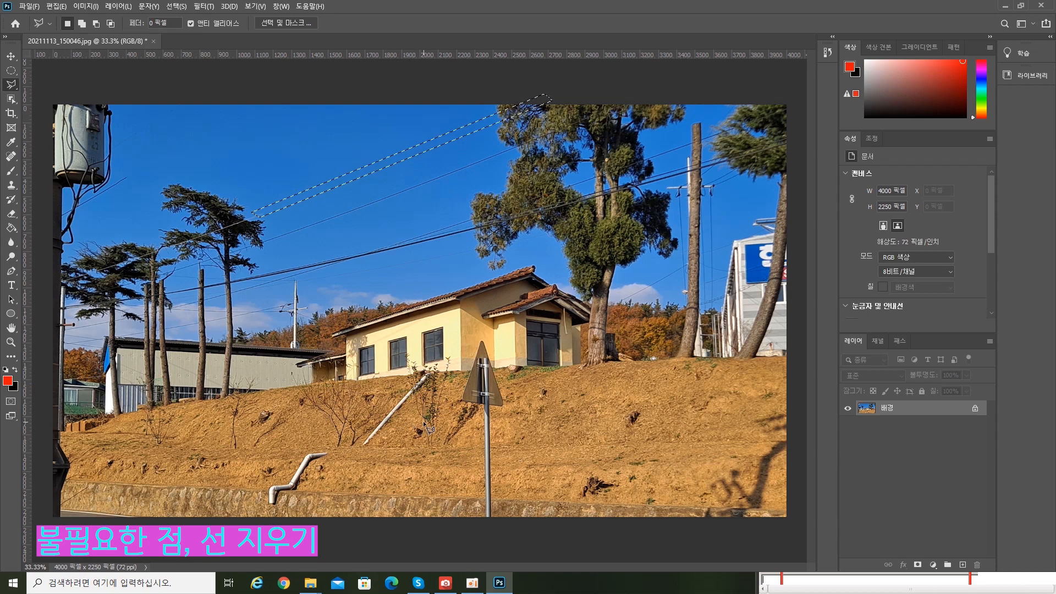
key("ctrl+d")
- Lasso the thin wire in the middle of the sky up to the large tree, remove it with Content-Aware Fill, and deselect
left_click(273, 244)
left_click(515, 150)
left_click(505, 147)
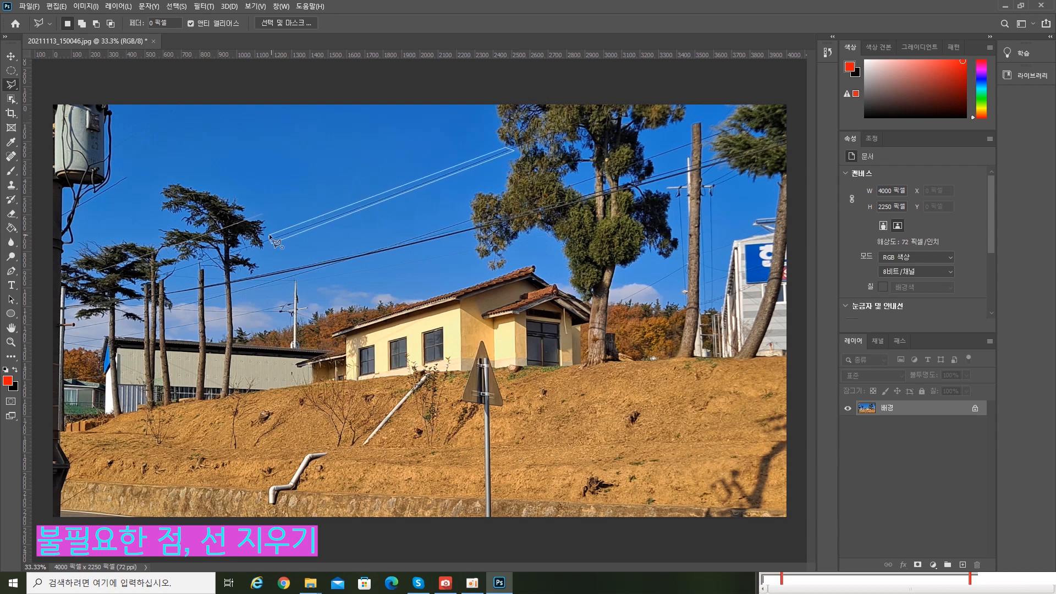
left_click(271, 239)
right_click(344, 212)
left_click(374, 342)
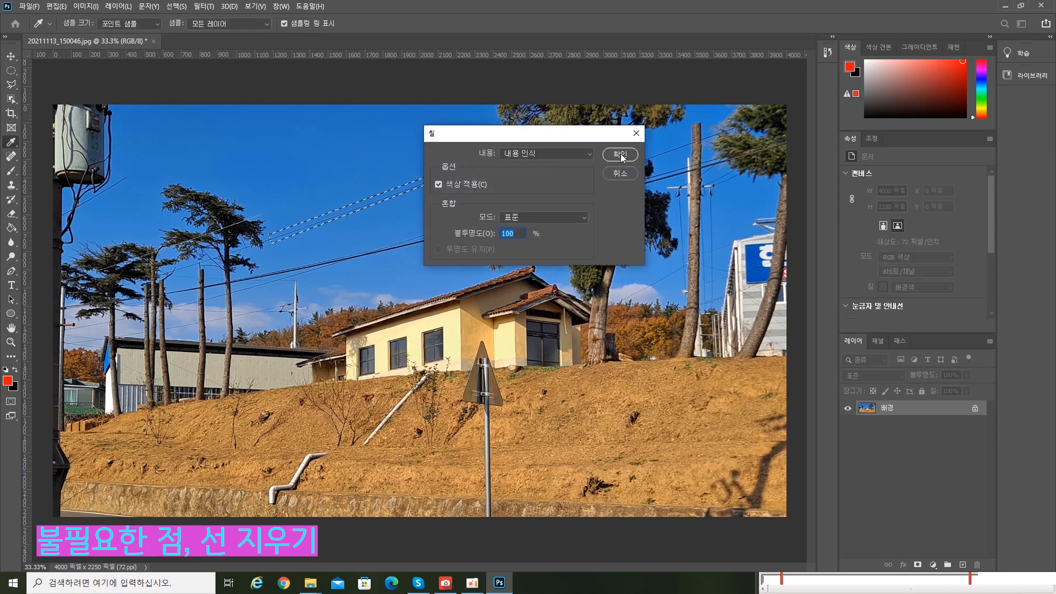
left_click(620, 155)
key("ctrl+d")
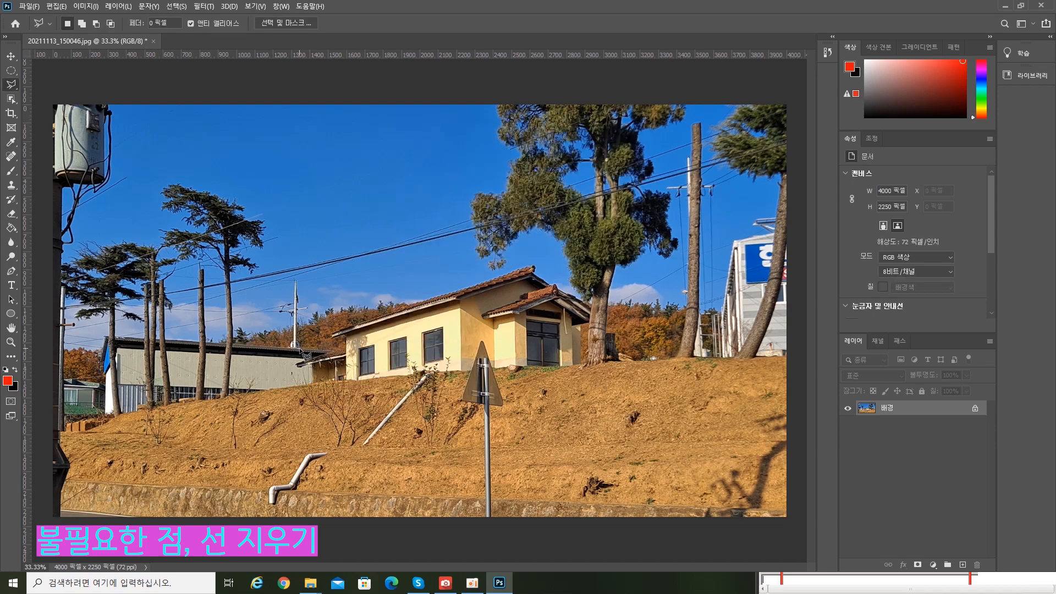
- Lasso the utility pole standing behind the grey building's roof, remove it with Content-Aware Fill, and deselect
left_click(273, 312)
left_click(287, 346)
right_click(296, 318)
left_click(320, 456)
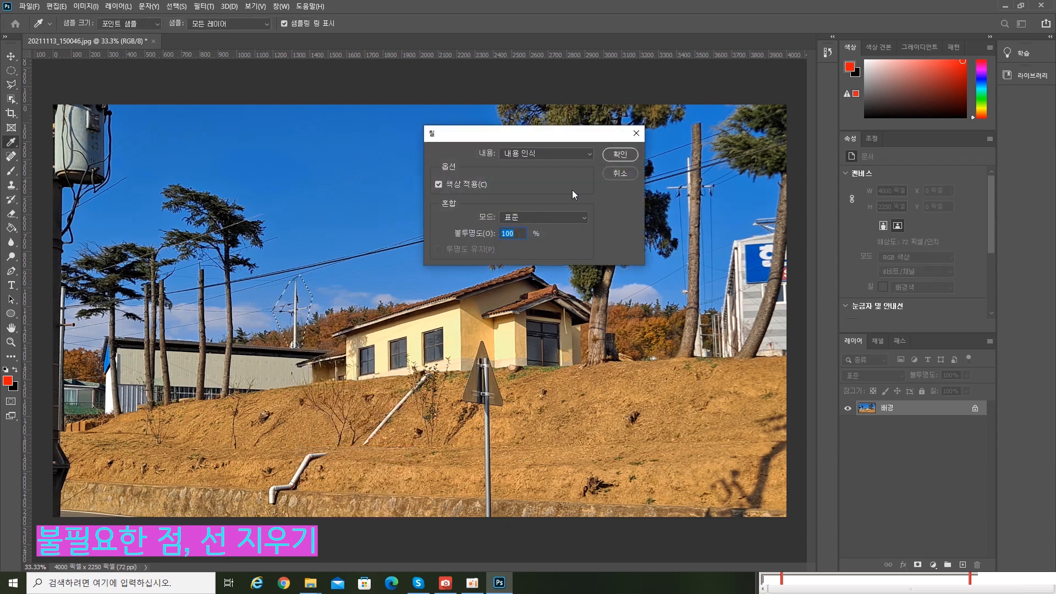
left_click(620, 154)
key("ctrl+d")
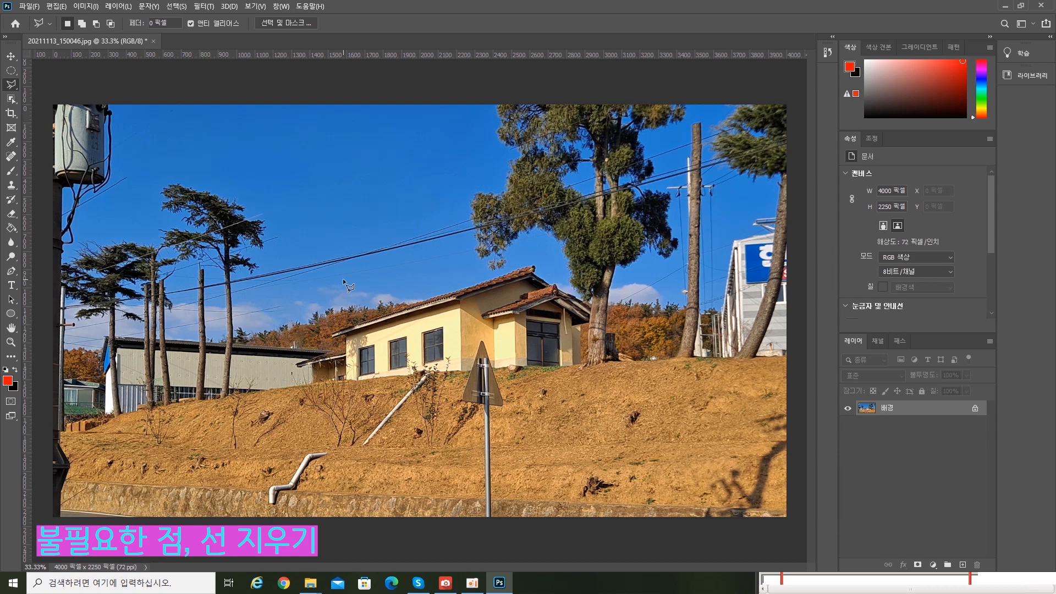
- Lasso the thick black cable between the small pine and the large tree, remove it with Content-Aware Fill, and deselect
left_click(234, 274)
left_click(236, 295)
left_click(471, 234)
left_click(468, 213)
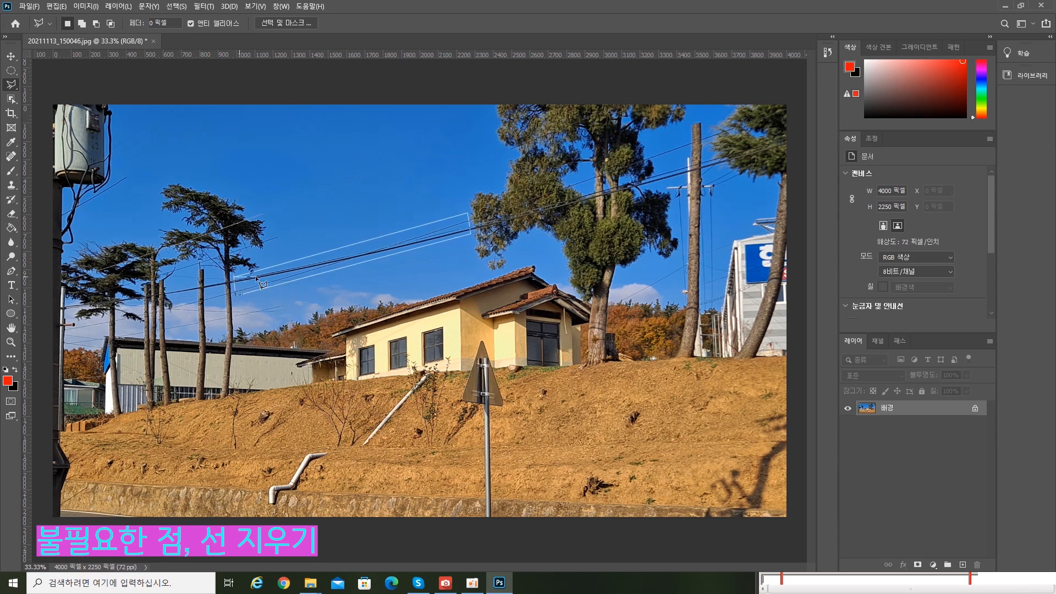
left_click(234, 275)
right_click(349, 253)
left_click(375, 385)
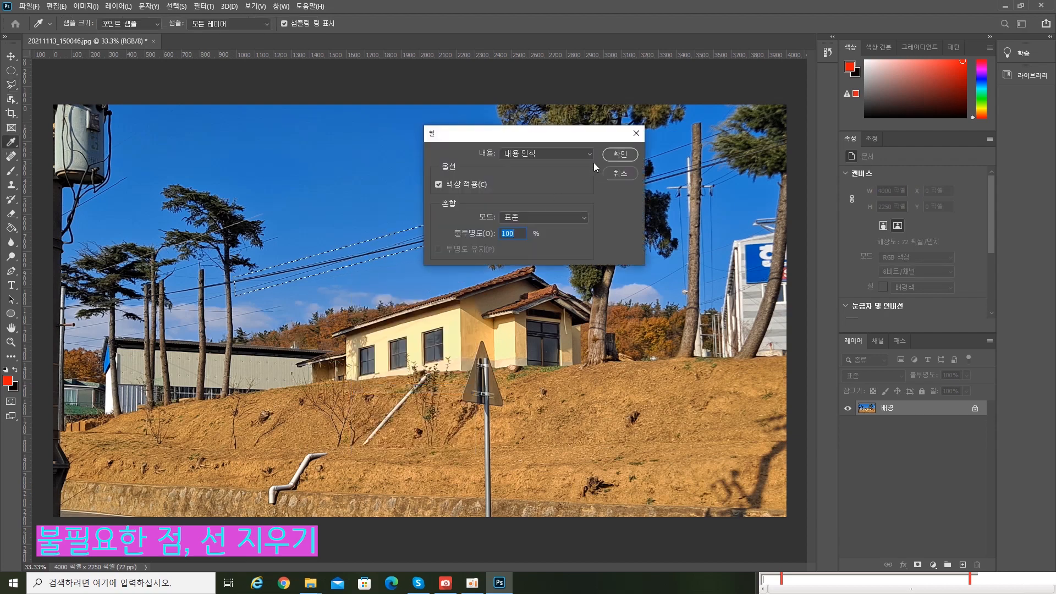
left_click(618, 152)
key("ctrl+d")
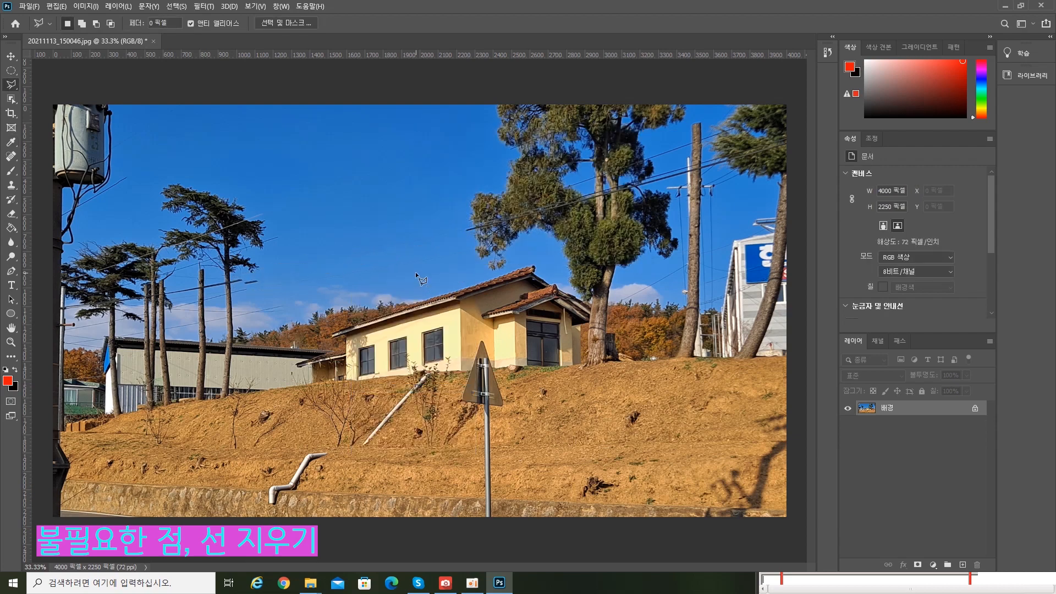
- Paint out the faint wire remnants in the sky above the house with the Spot Healing Brush, reducing the brush size to 40
scroll(415, 272, "up", 3)
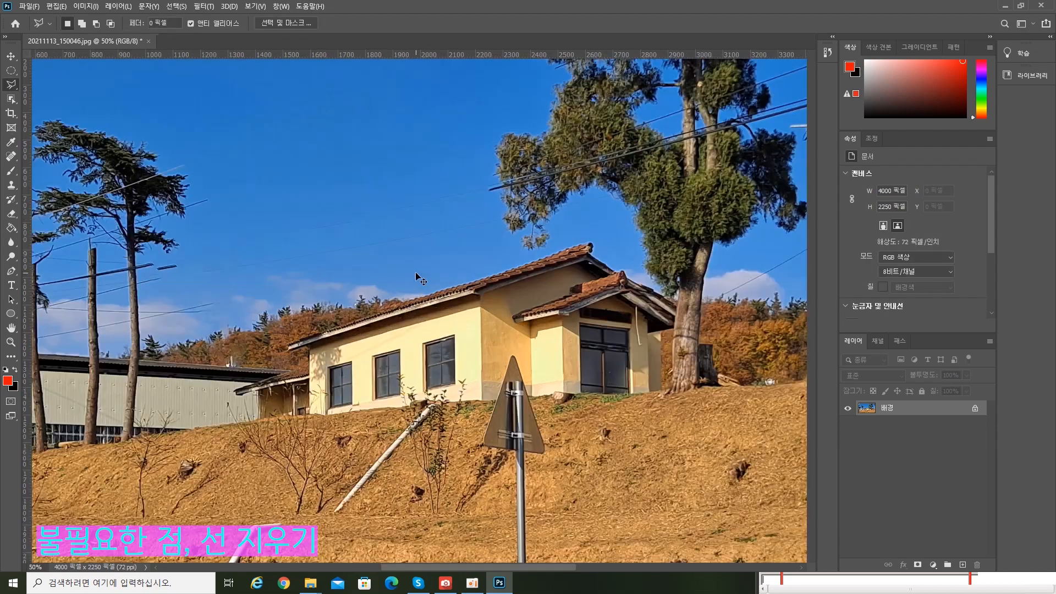
left_click(12, 158)
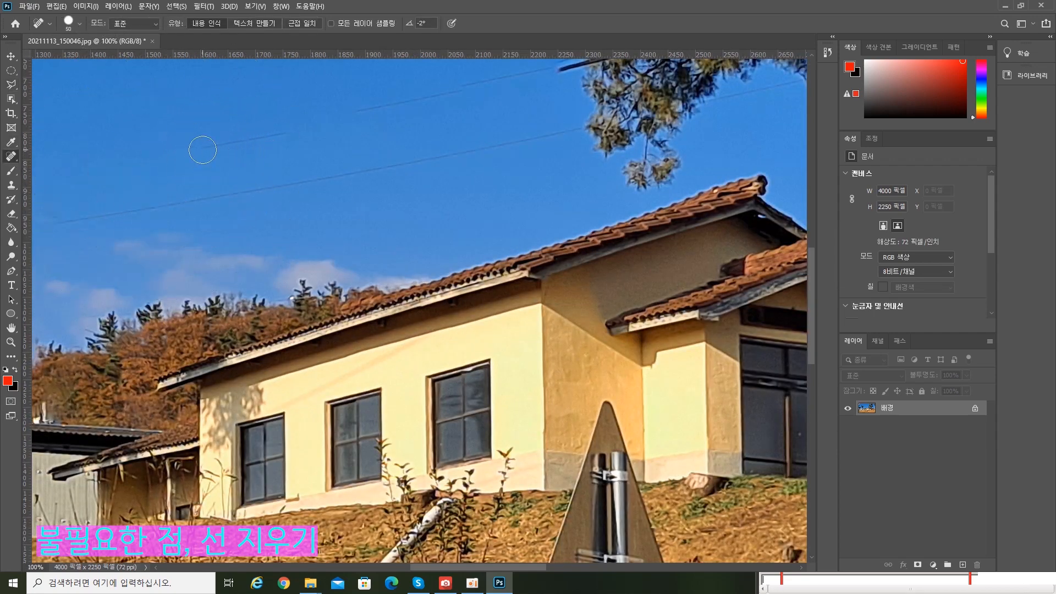
left_click_drag(203, 150, 286, 133)
key("bracketleft")
left_click_drag(360, 112, 538, 71)
left_click_drag(554, 131, 280, 192)
left_click_drag(349, 175, 151, 212)
left_click_drag(288, 187, 274, 192)
- Clean up the cut wire ends and wire traces at the large tree's left foliage with the Spot Healing Brush
scroll(682, 192, "up", 5)
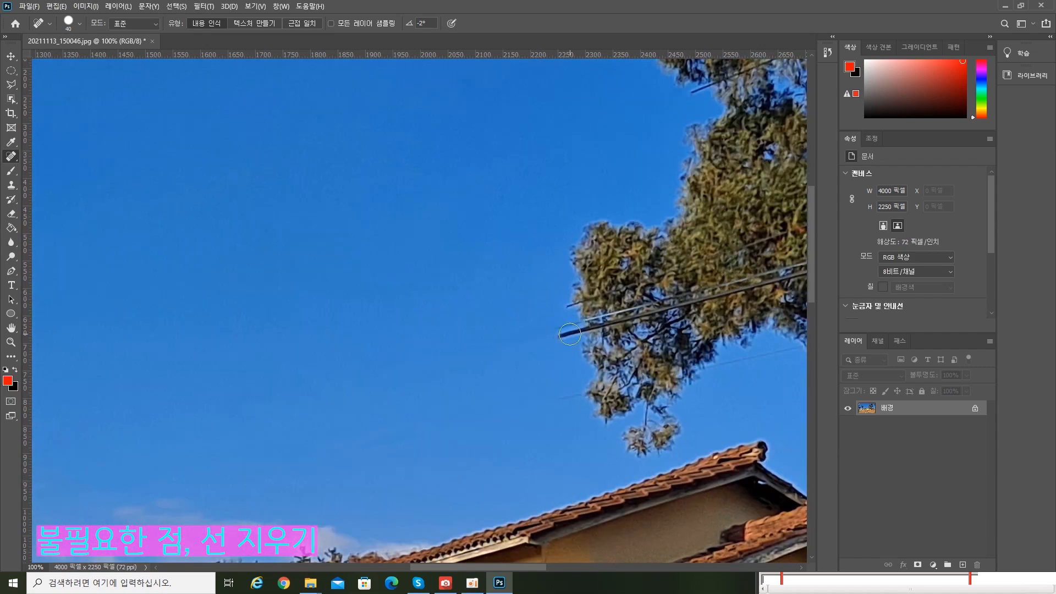
left_click(571, 304)
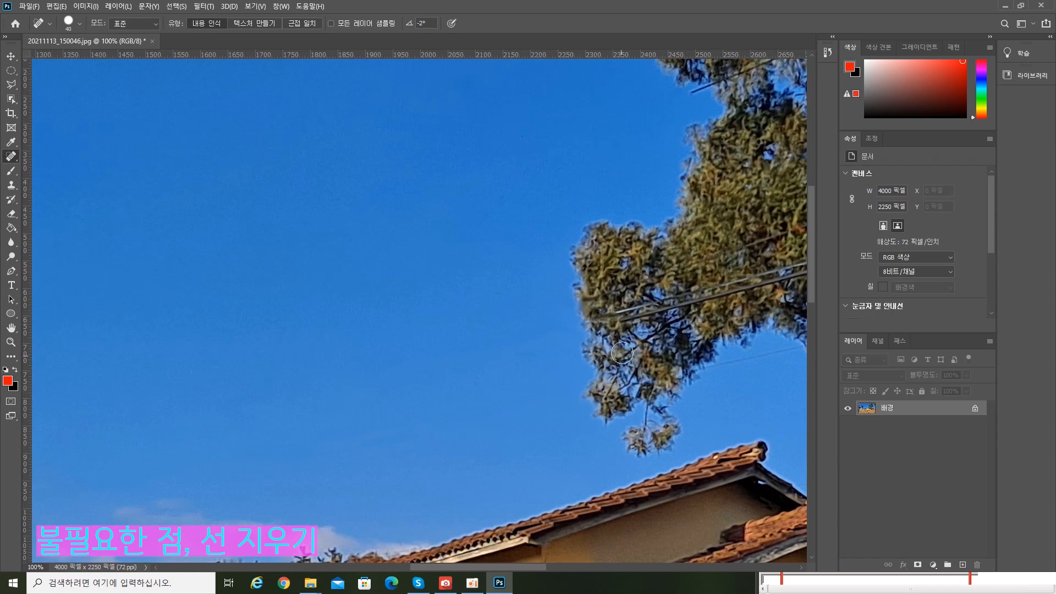
left_click_drag(785, 236, 749, 244)
left_click_drag(673, 270, 639, 280)
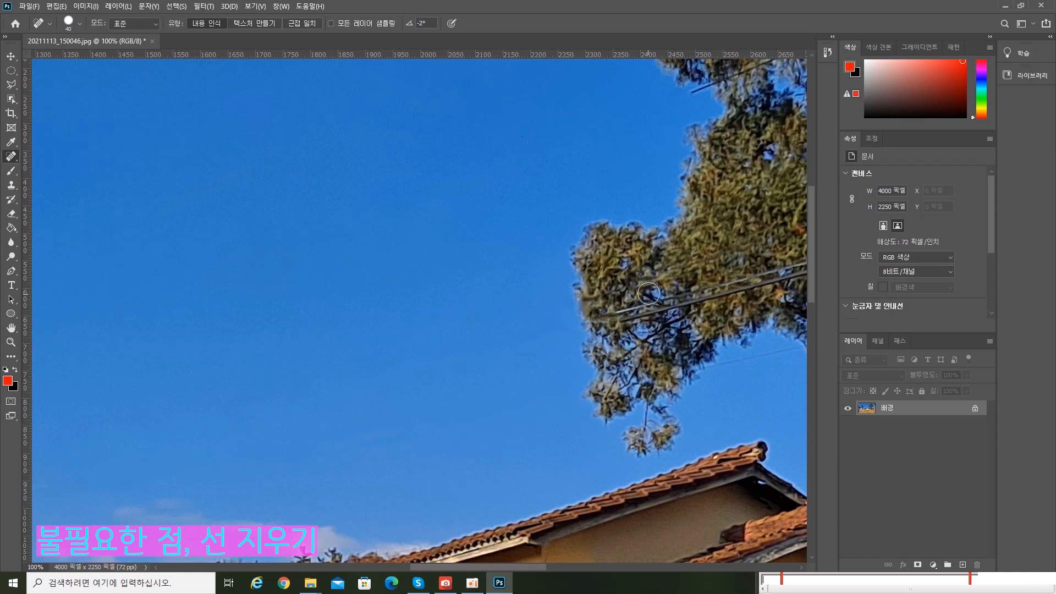
left_click(661, 274)
left_click_drag(696, 92, 705, 89)
- Lasso the thick double cable running across the large tree and bare trunk, and remove it with a Content-Aware Fill
scroll(793, 165, "right", 7)
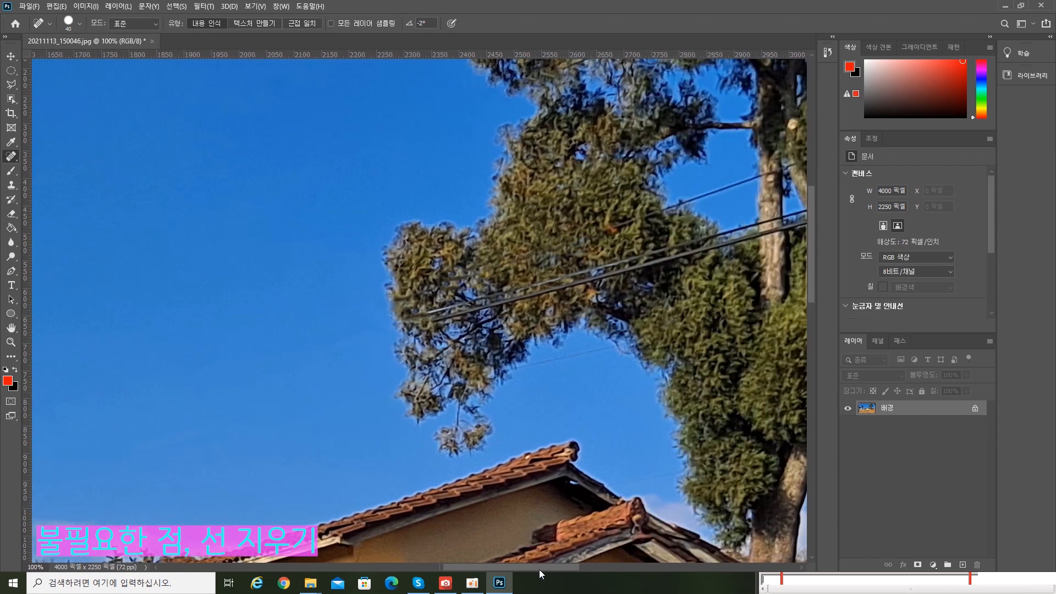
scroll(814, 187, "up", 3)
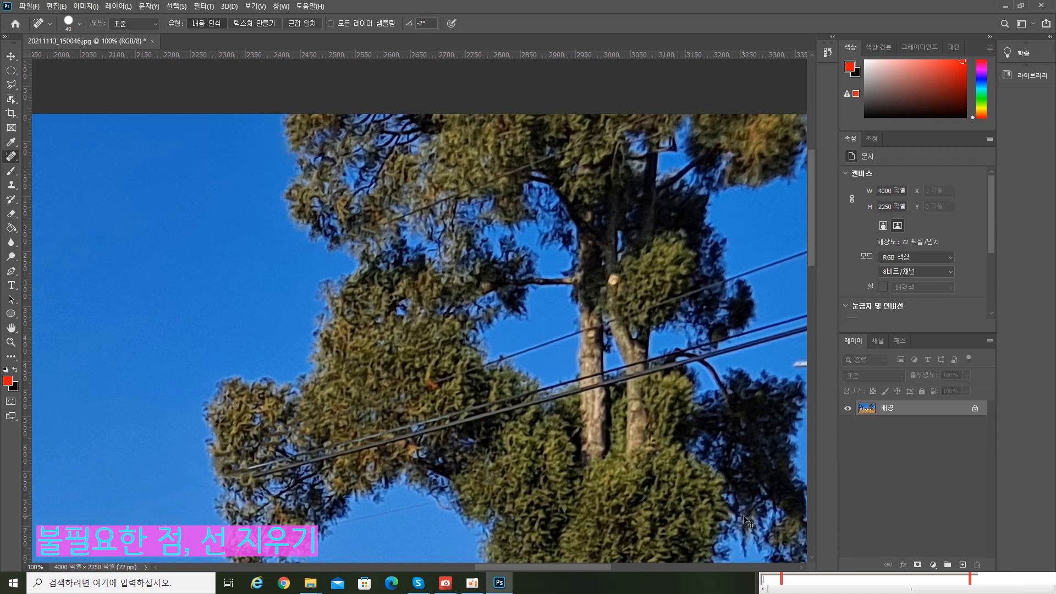
key("ctrl+minus")
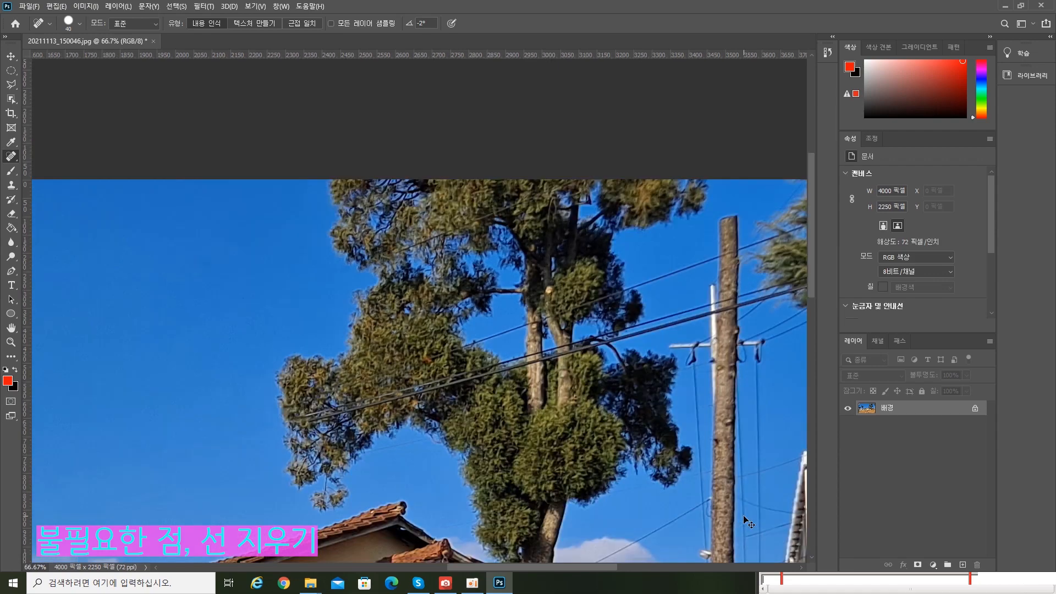
left_click(16, 86)
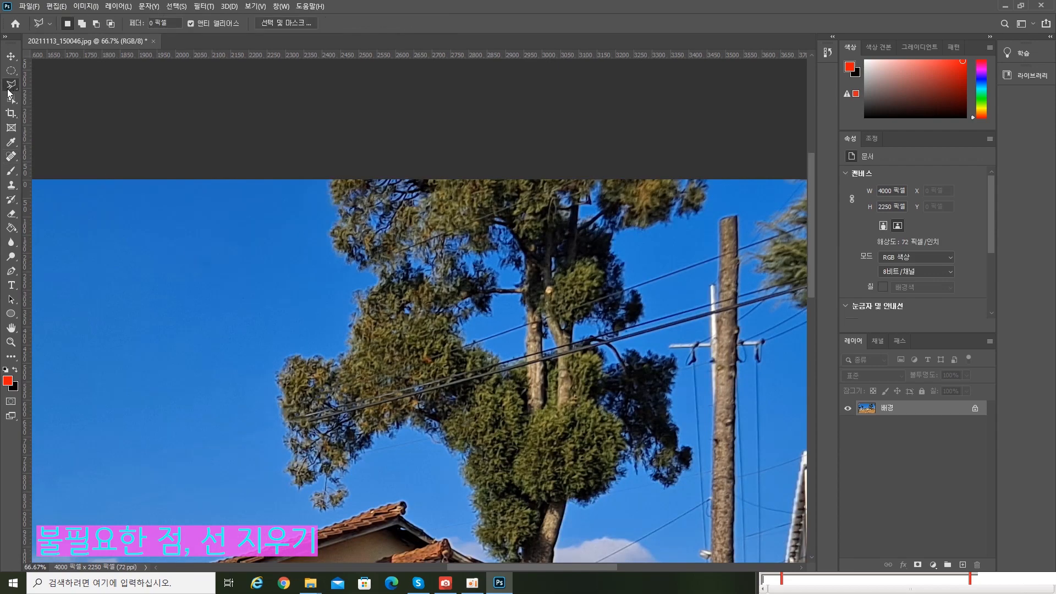
left_click(289, 414)
left_click(296, 431)
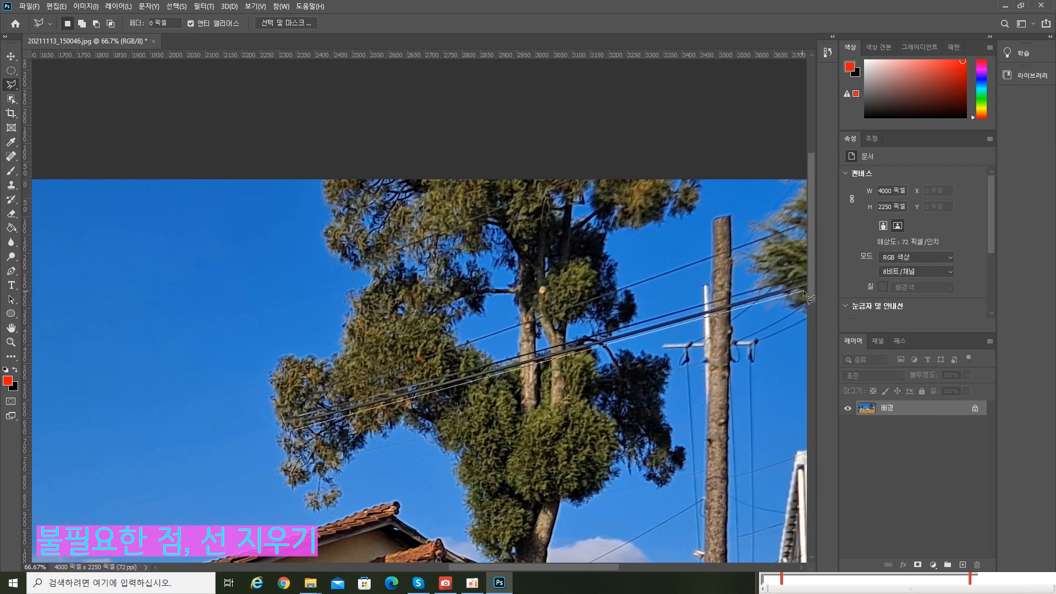
left_click(806, 289)
left_click(804, 275)
left_click(288, 414)
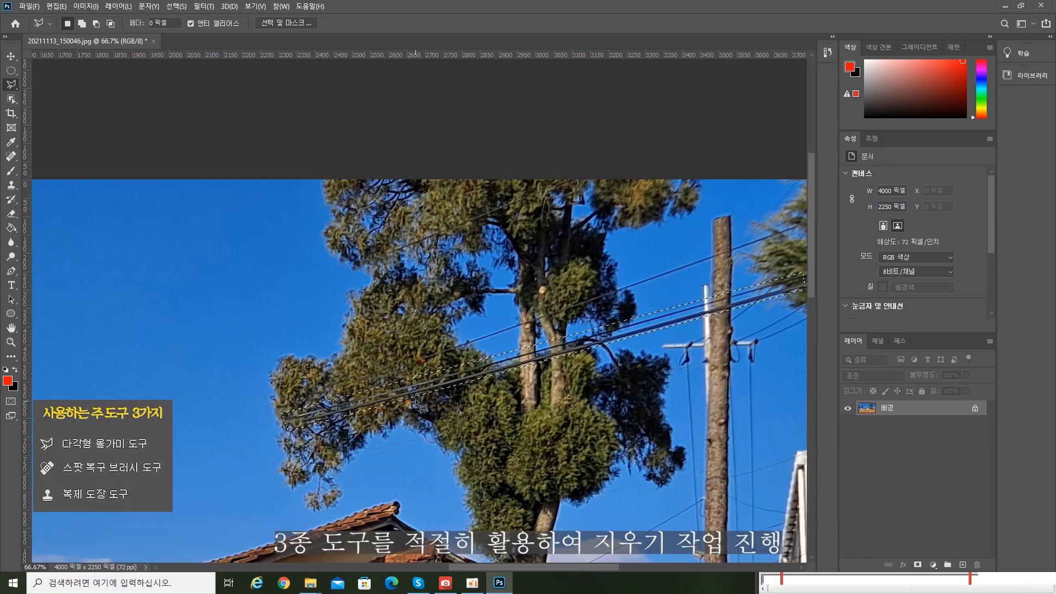
right_click(420, 400)
left_click(437, 321)
key("Return")
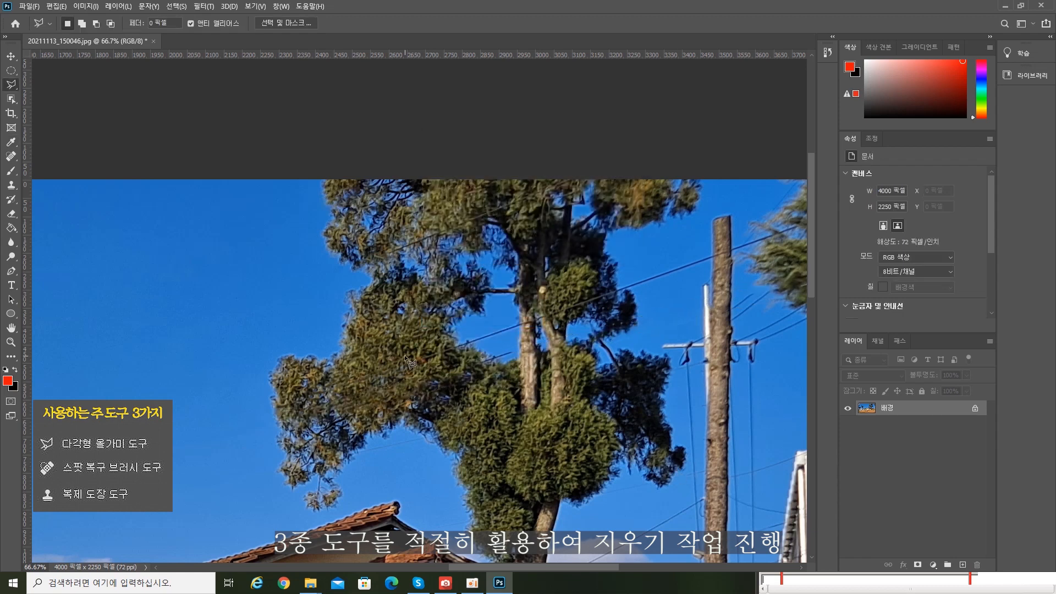
- Lasso the remaining thin power line crossing the large tree, bare trunk and pine tip, and remove it with Content-Aware Fill
left_click(803, 231)
left_click(801, 218)
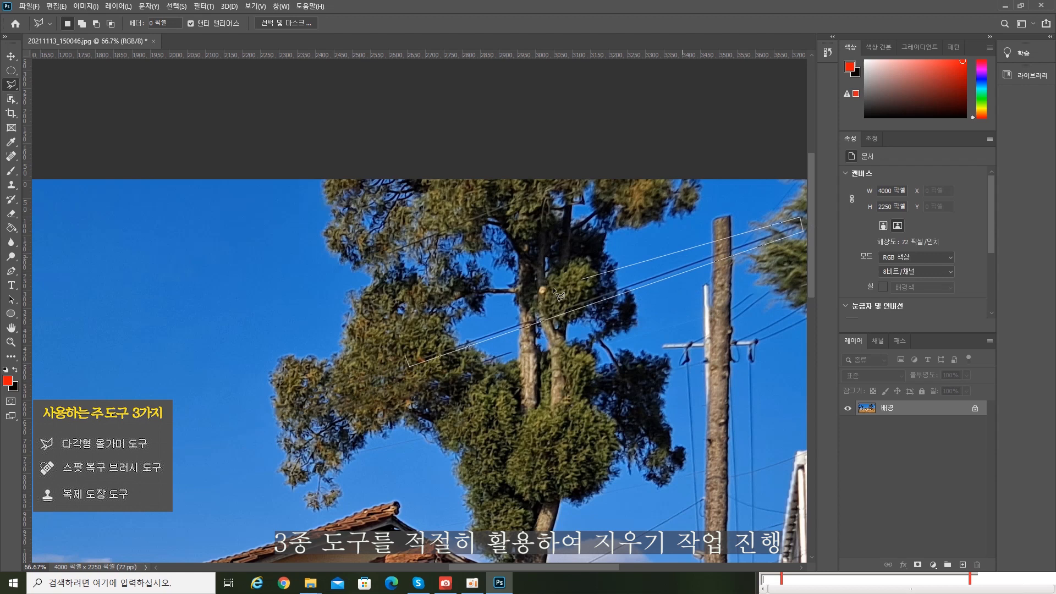
left_click(406, 356)
right_click(519, 327)
left_click(544, 465)
left_click(618, 152)
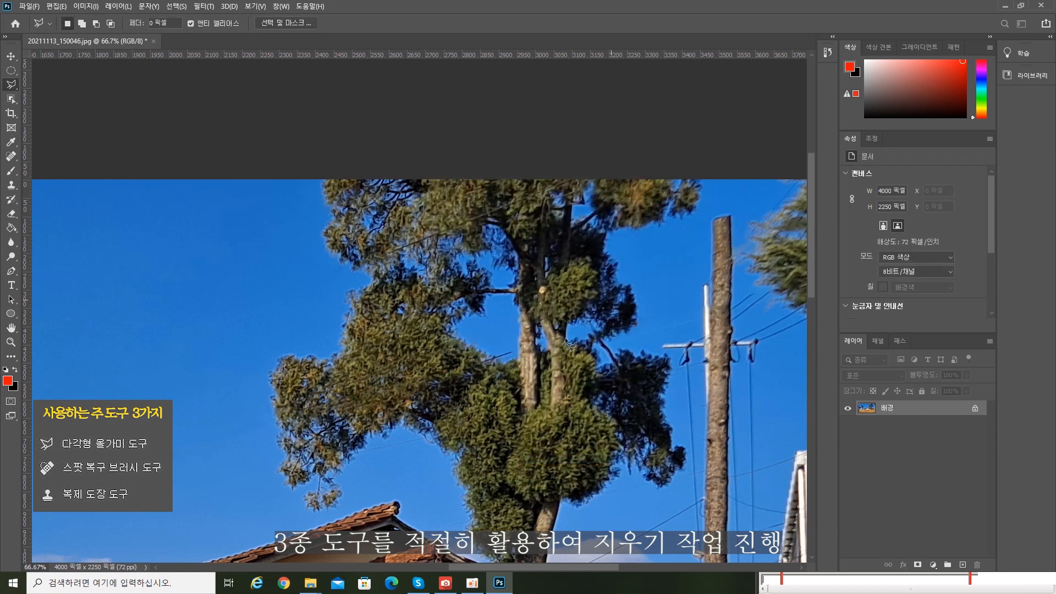
left_click(617, 153)
left_click(499, 215)
- Lasso the wire running through the large tree's upper foliage, remove it with Content-Aware Fill, and deselect
left_click_drag(465, 569, 513, 578)
scroll(220, 380, "up", 3)
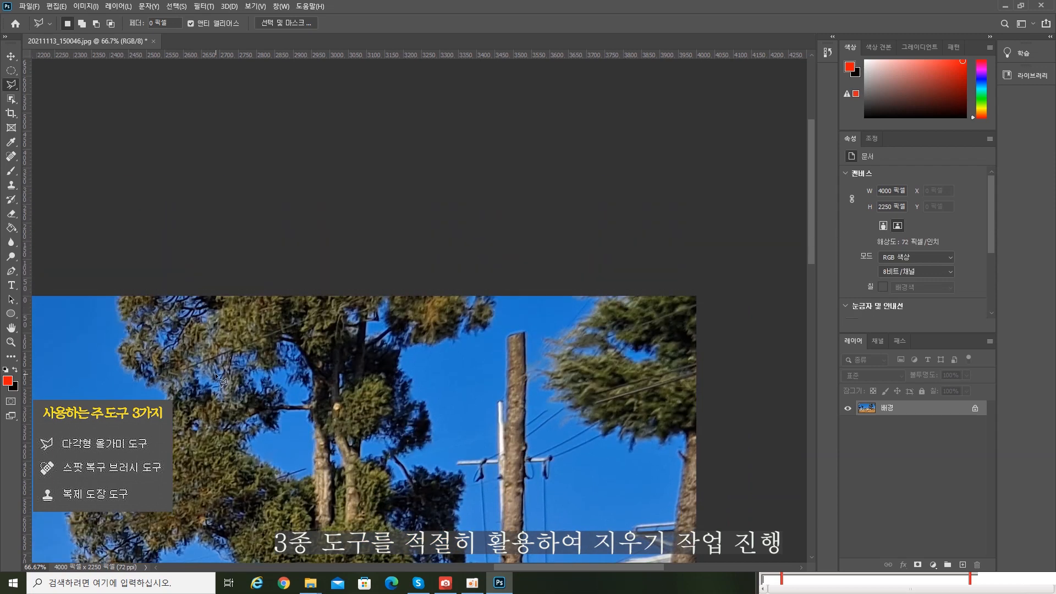
left_click(182, 373)
left_click(397, 287)
left_click(382, 282)
left_click(252, 332)
left_click(183, 365)
right_click(216, 357)
left_click(259, 439)
key("Return")
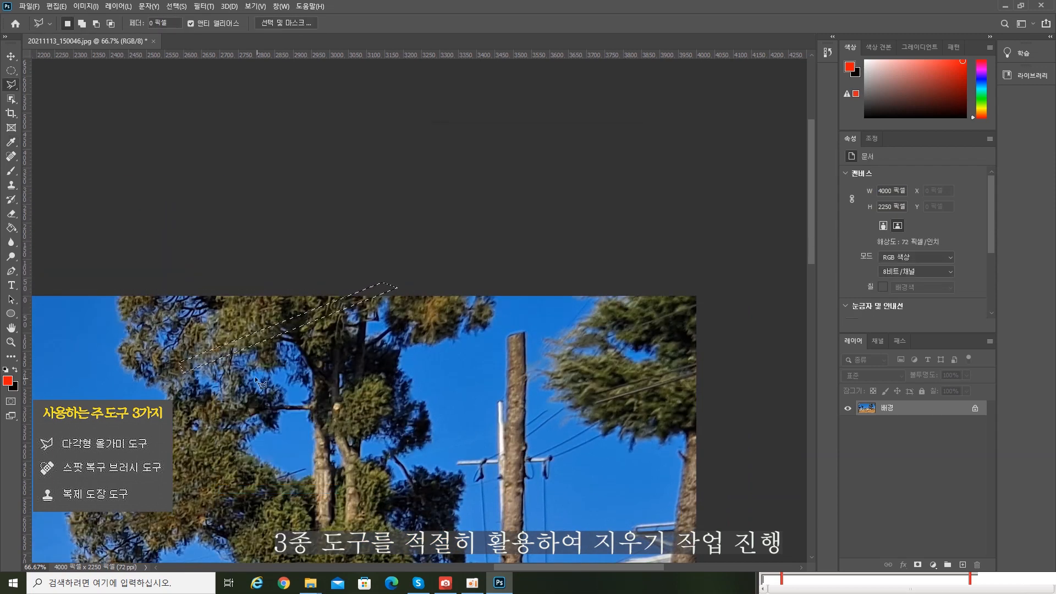
key("ctrl+d")
- Clean up the leftover wire pieces beside the large tree's trunk and at its top with the Spot Healing Brush
left_click(236, 322)
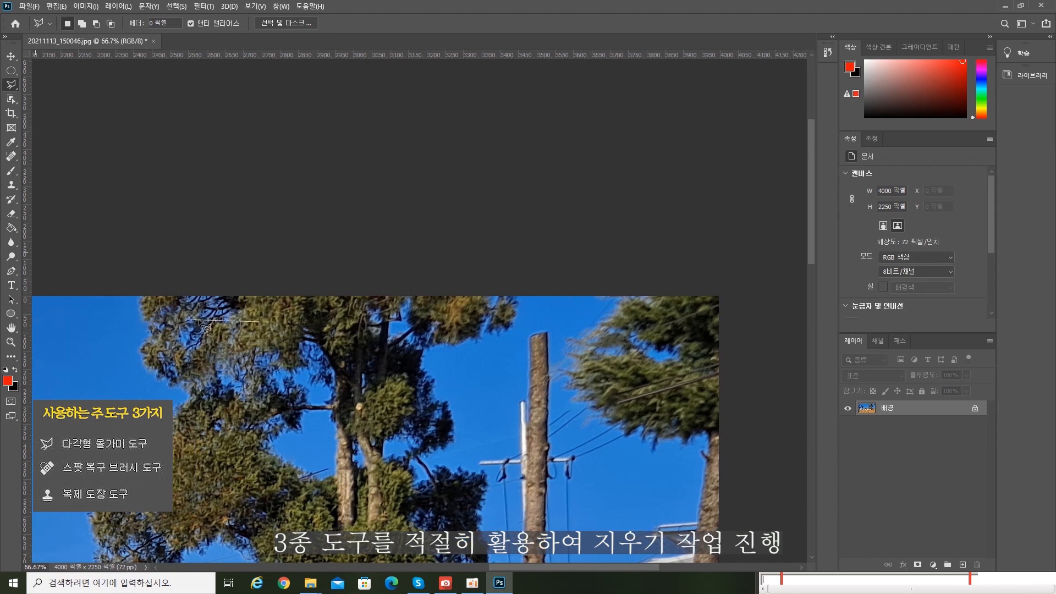
right_click(266, 325)
left_click(258, 322)
left_click(11, 156)
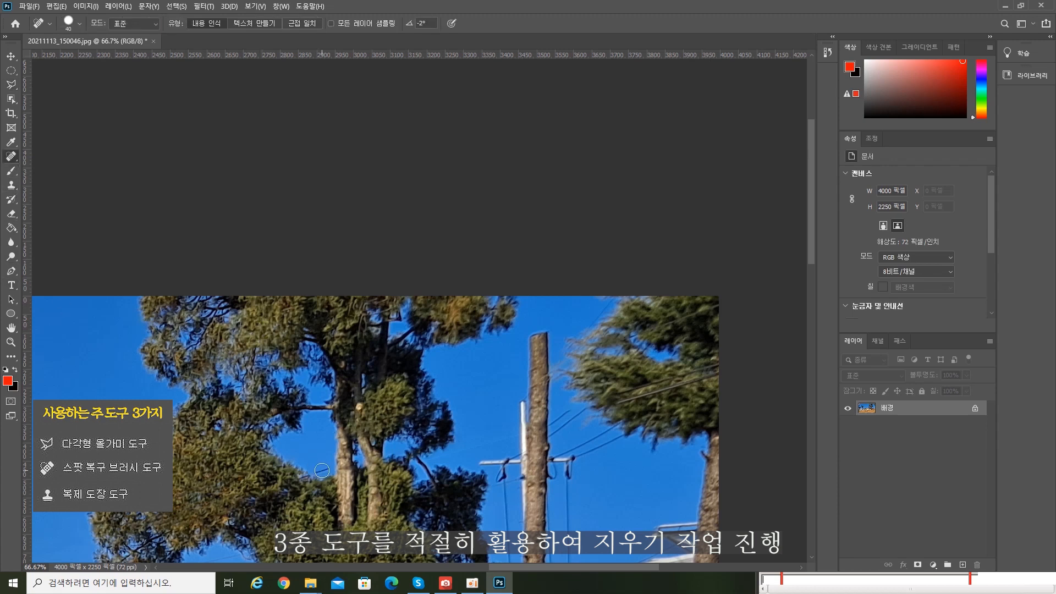
left_click(322, 470)
left_click_drag(355, 305, 349, 311)
- Paint out the wires between the bare trunk and the pine, and the cables crossing the pine foliage, with the Spot Healing Brush
left_click_drag(561, 417, 555, 428)
left_click_drag(584, 411, 558, 436)
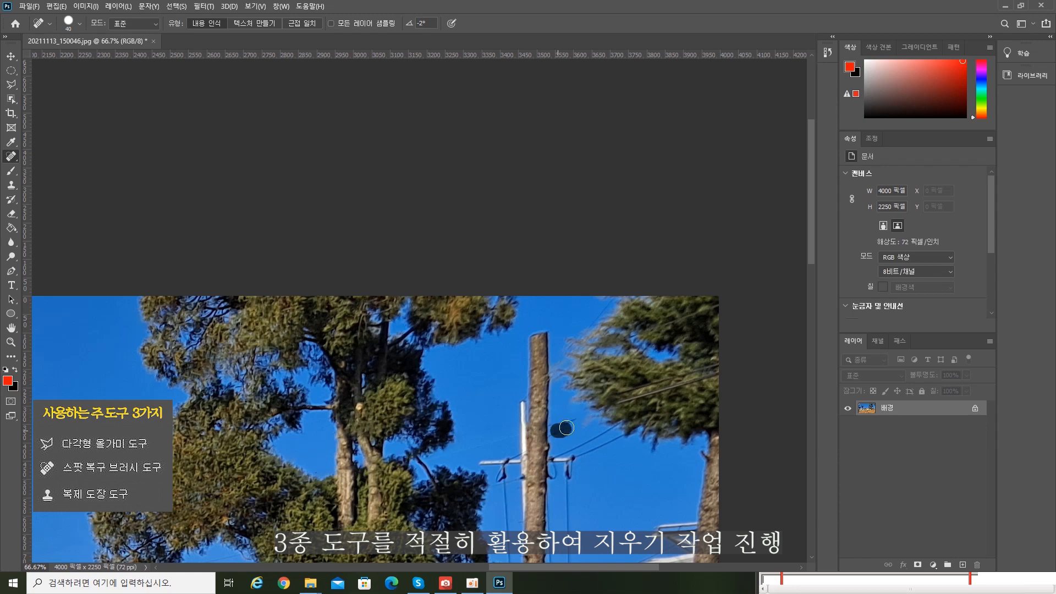
left_click(555, 434)
left_click_drag(619, 402, 723, 372)
left_click_drag(724, 366, 657, 382)
left_click_drag(666, 334, 719, 306)
left_click_drag(613, 430, 569, 450)
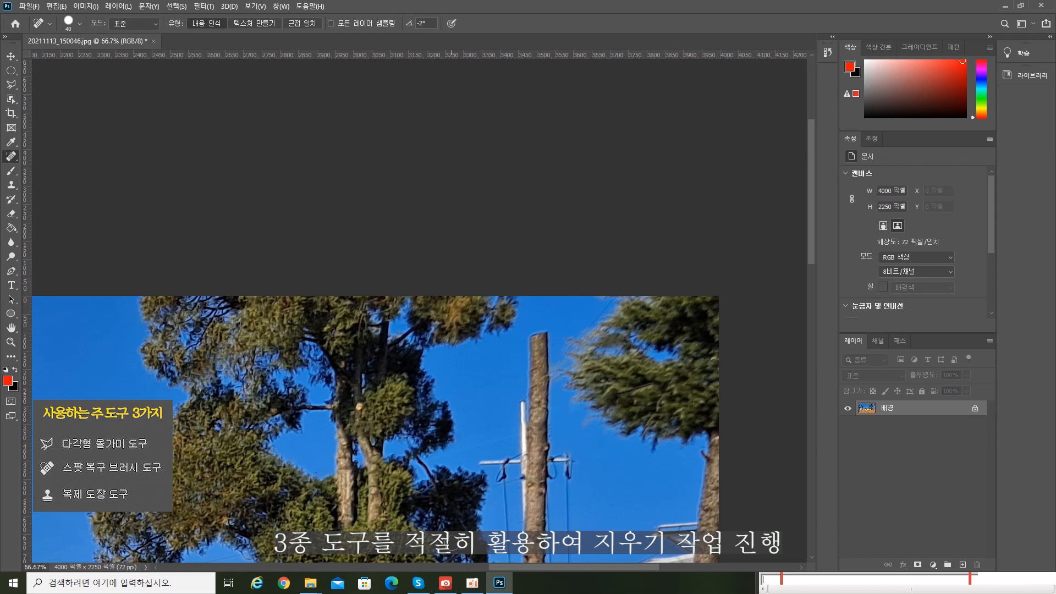
- Remove the utility pole parts and vertical wires beside the bare trunk using the Spot Healing Brush and Clone Stamp
scroll(729, 378, "down", 3)
mouse_move(570, 367)
left_mouse_down()
mouse_move(568, 397)
mouse_move(555, 397)
left_mouse_up()
left_click_drag(524, 307, 526, 369)
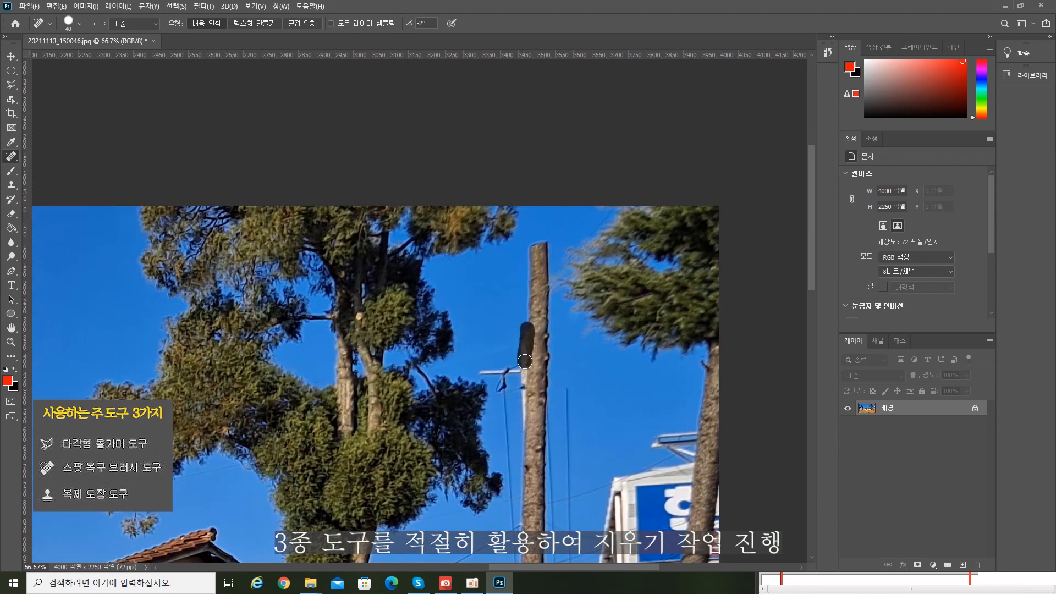
left_click(11, 185)
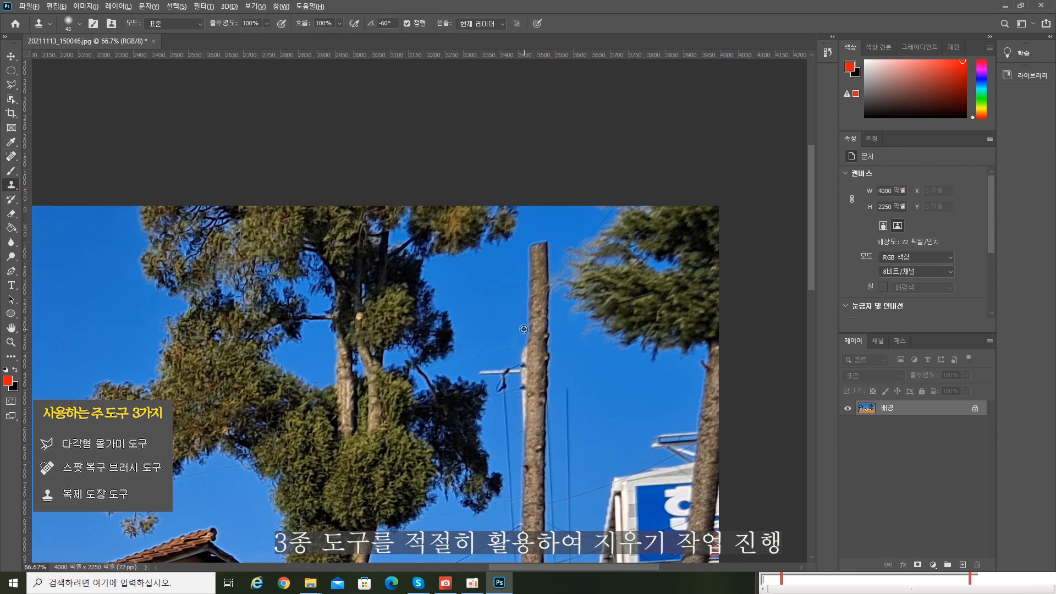
mouse_move(526, 334)
left_mouse_down()
mouse_move(522, 433)
mouse_move(568, 437)
mouse_move(565, 504)
mouse_move(555, 498)
mouse_move(553, 436)
left_mouse_up()
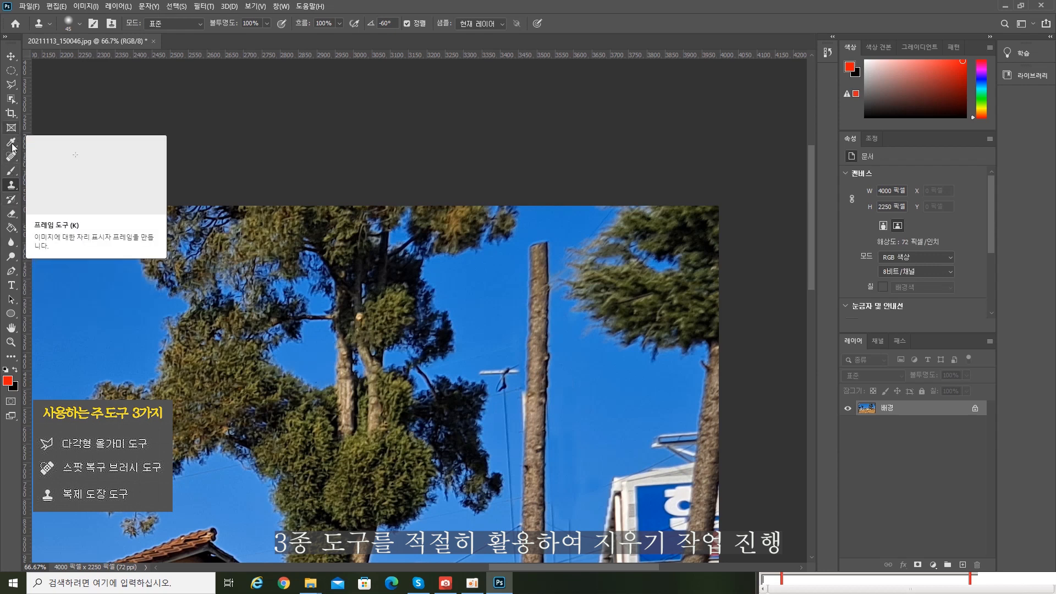
- Try to remove the vertical wires between the bare trunk and the white building with a Polygonal Lasso selection and Content-Aware Fill
left_click(10, 161)
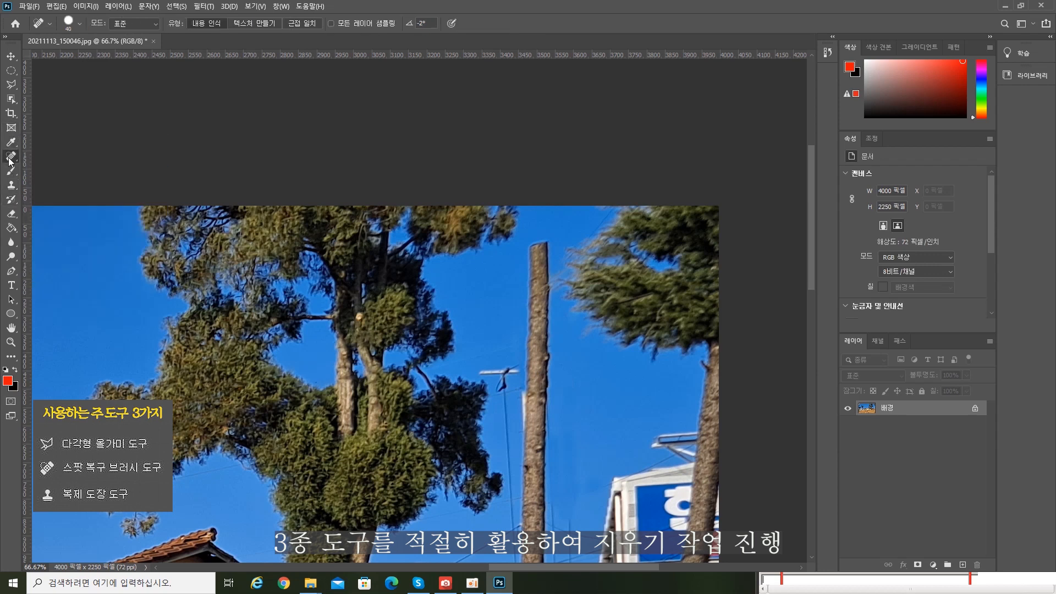
left_click(10, 112)
key("l")
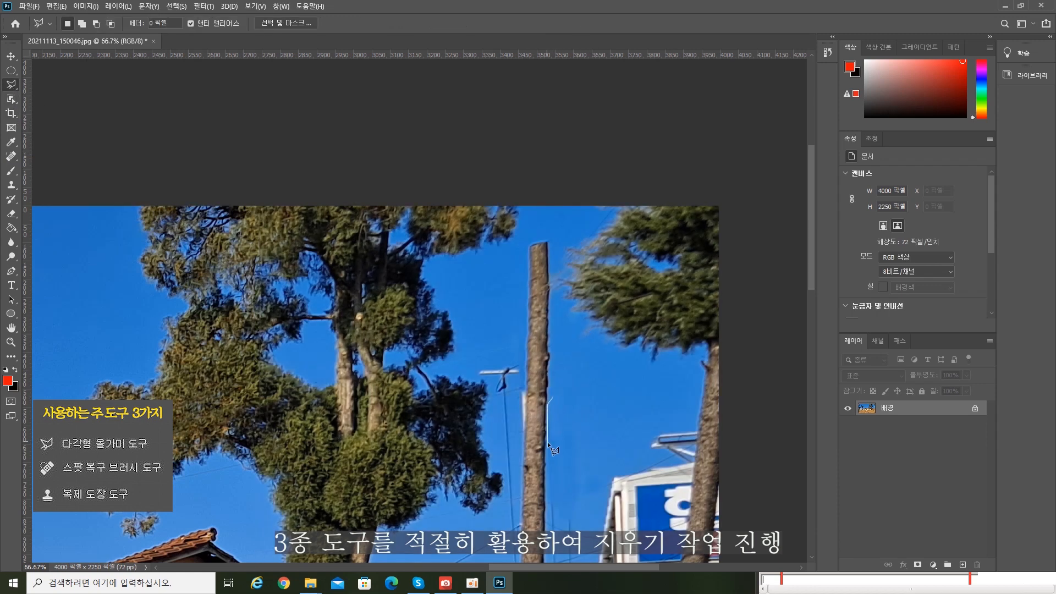
left_click(546, 554)
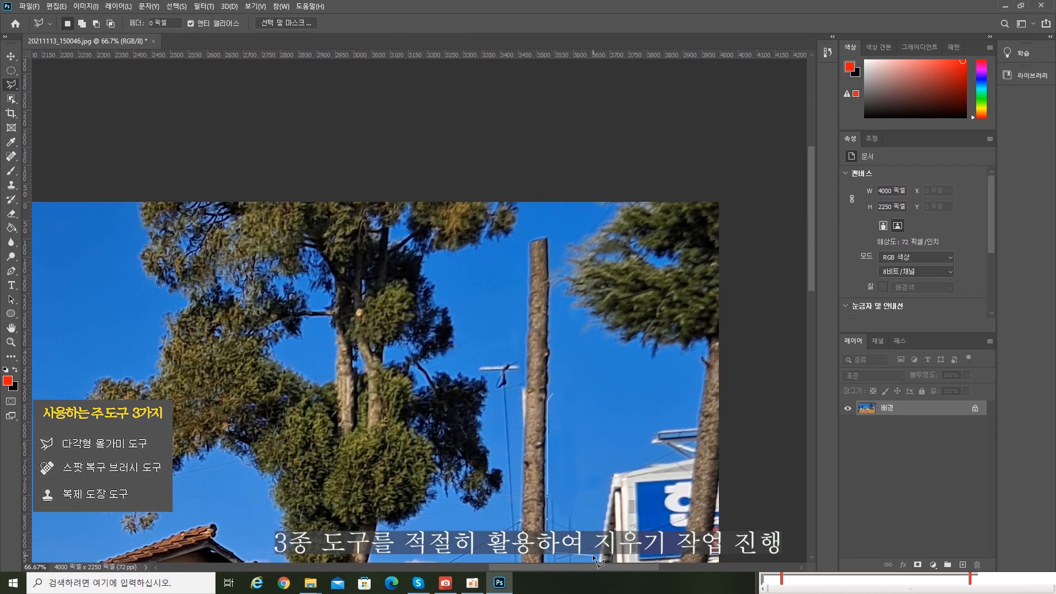
left_click(553, 393)
right_click(576, 459)
left_click(601, 394)
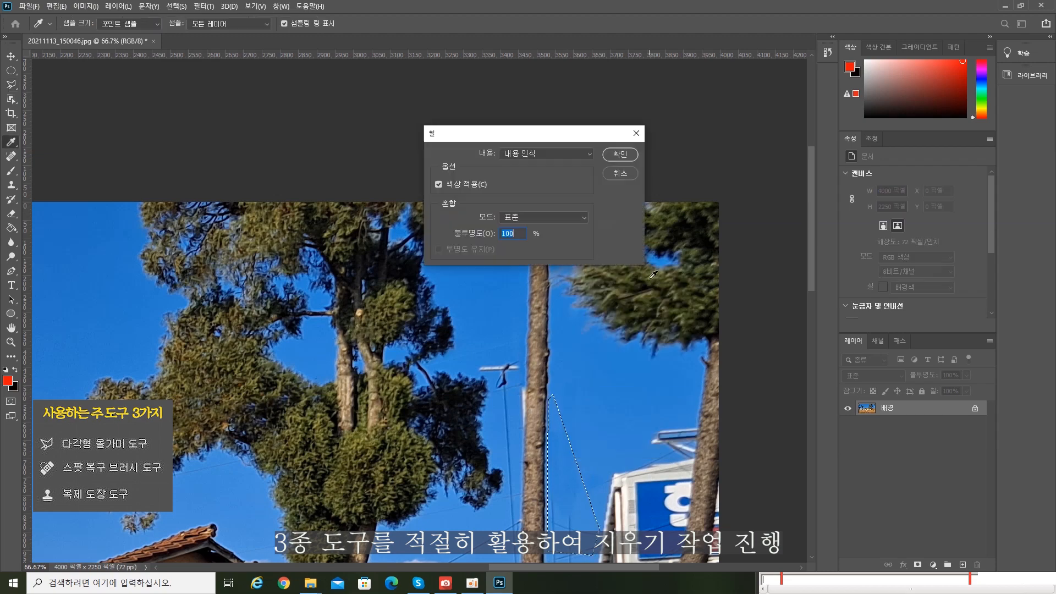
key("Return")
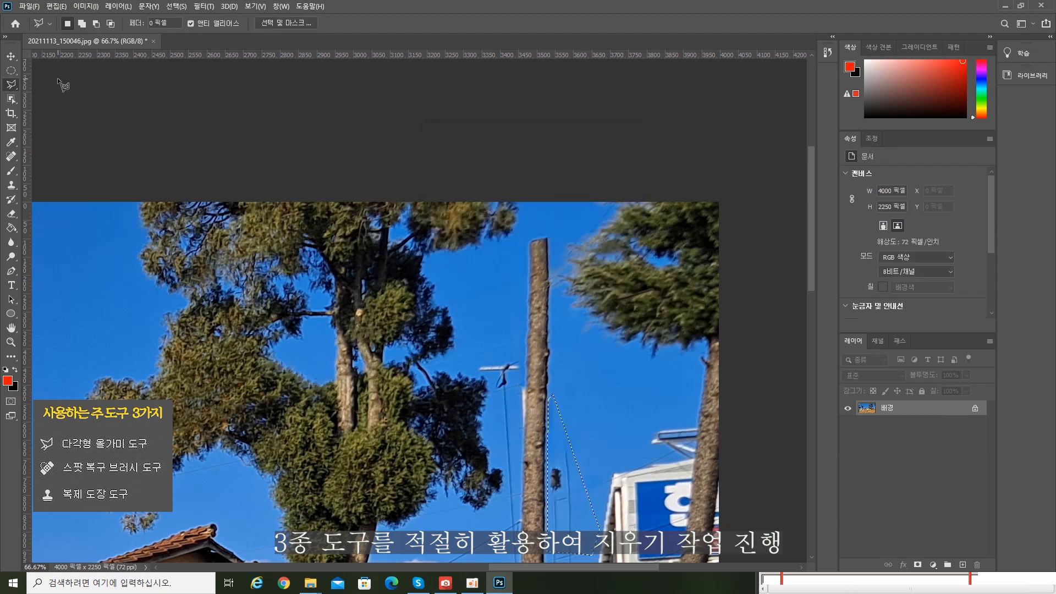
scroll(725, 280, "down", 5)
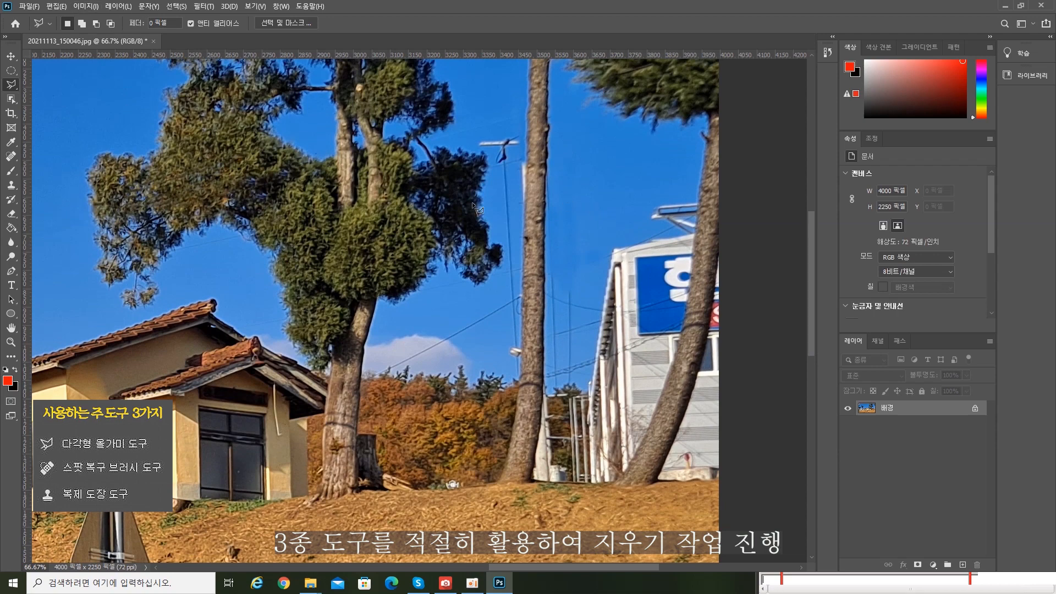
- Clone clean sky over the pole's crossarm and insulator next to the bare trunk with the Clone Stamp at 100% opacity
left_click(11, 185)
left_click_drag(268, 25, 242, 37)
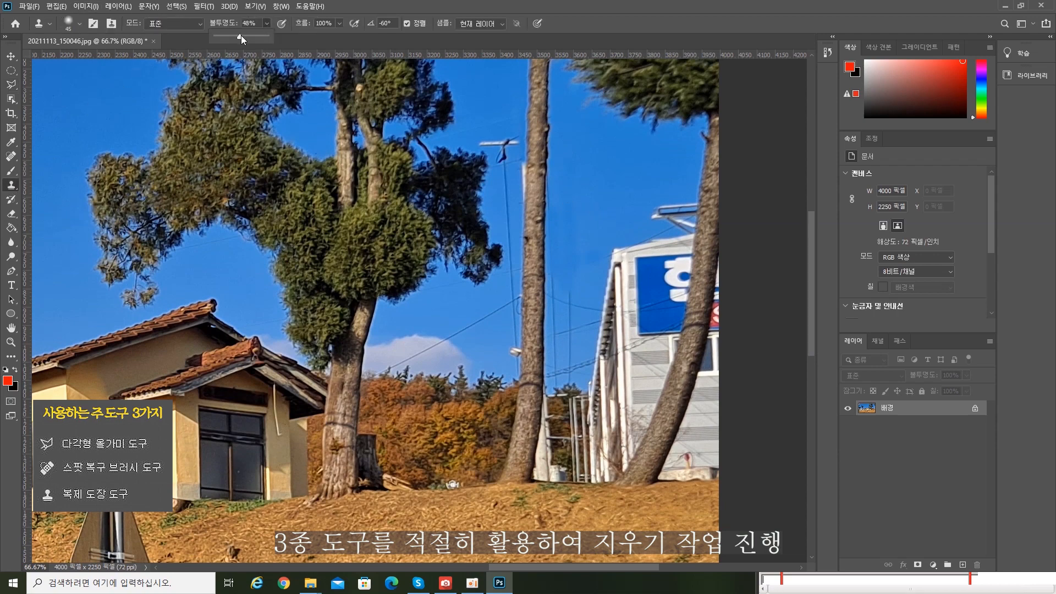
left_click(267, 36)
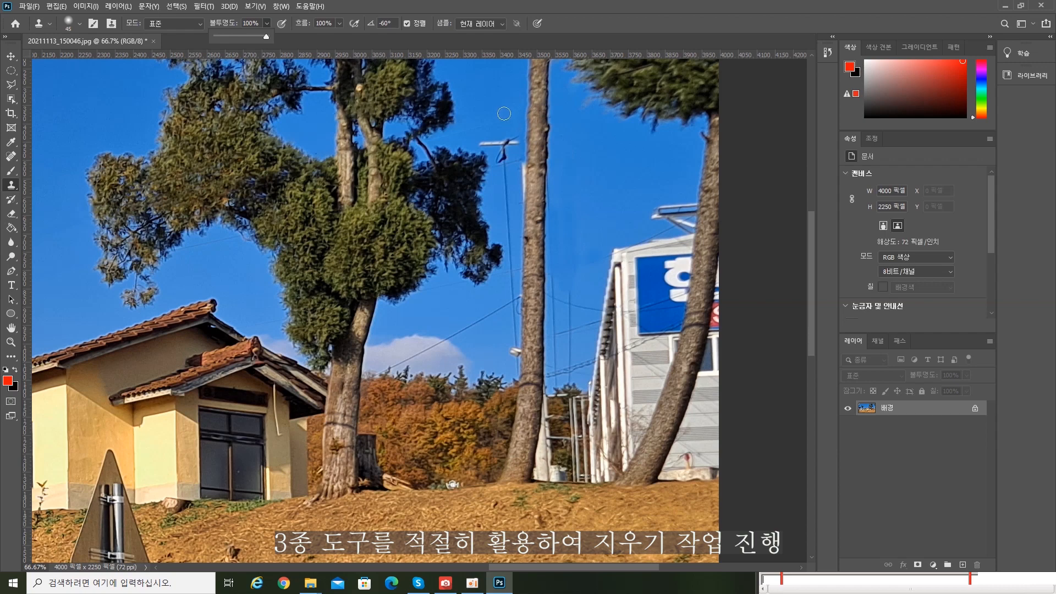
left_click(487, 109, "alt")
left_click_drag(485, 142, 509, 141)
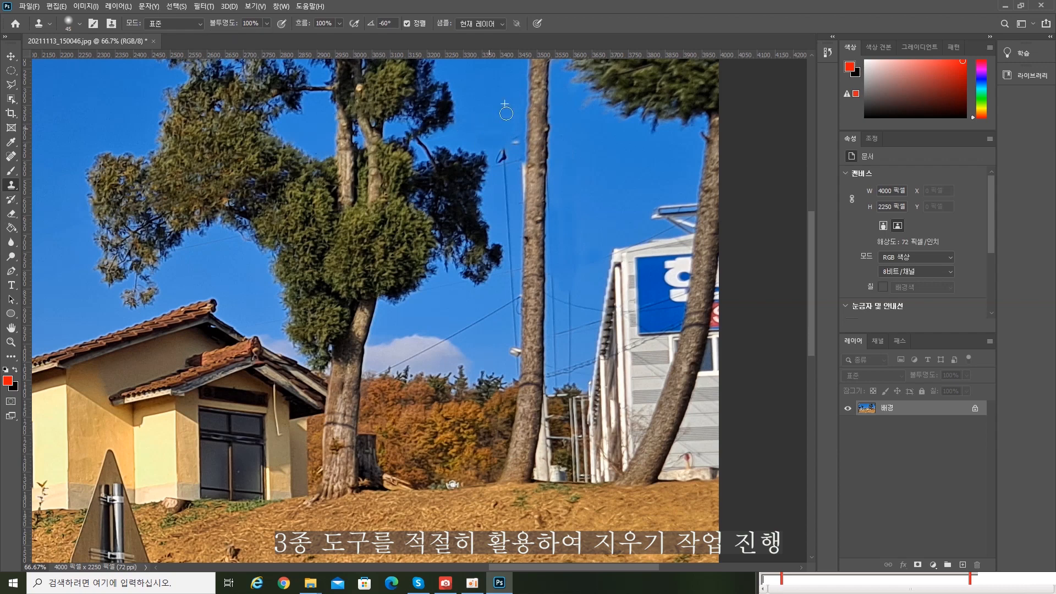
left_click(491, 144, "alt")
left_click(504, 156)
left_click(527, 147, "alt")
mouse_move(526, 169)
left_mouse_down()
mouse_move(527, 196)
mouse_move(506, 187)
left_mouse_up()
- Heal the clone marks and erase the vertical and diagonal wires around the bare trunk with the Spot Healing Brush
key("j")
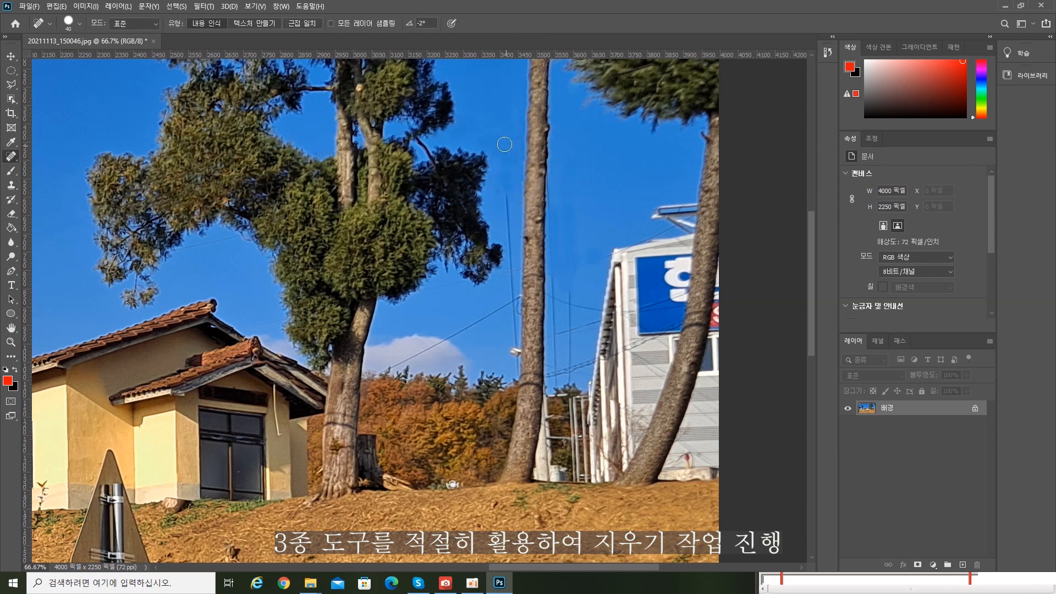
left_click_drag(482, 137, 489, 137)
left_click_drag(516, 137, 500, 169)
left_click_drag(507, 193, 508, 218)
left_click(549, 203)
left_click(547, 186)
mouse_move(556, 276)
left_mouse_down()
mouse_move(554, 324)
mouse_move(517, 380)
left_mouse_up()
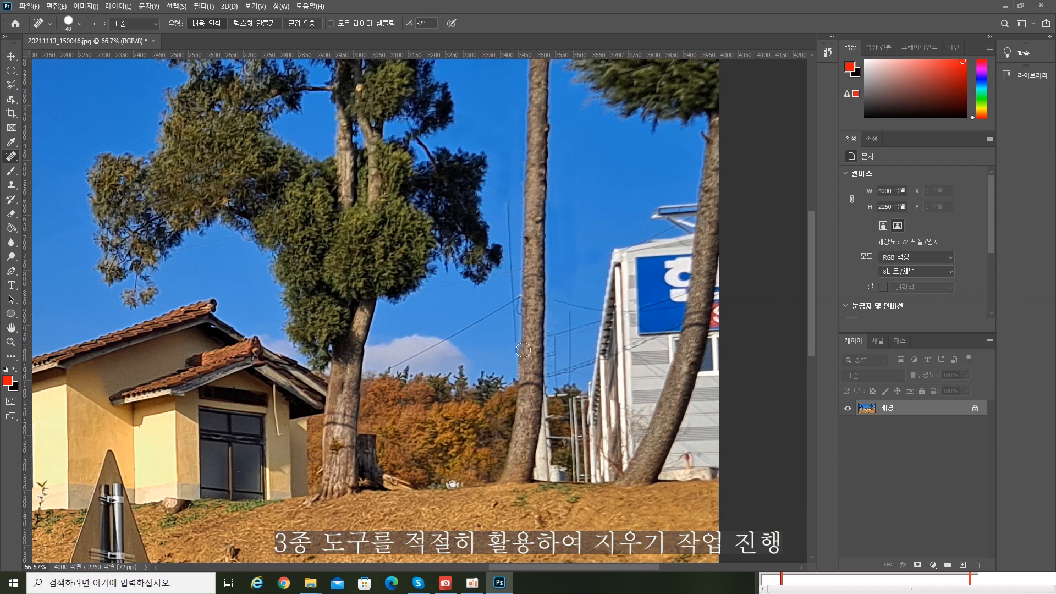
left_click_drag(512, 344, 510, 205)
left_click_drag(515, 300, 385, 370)
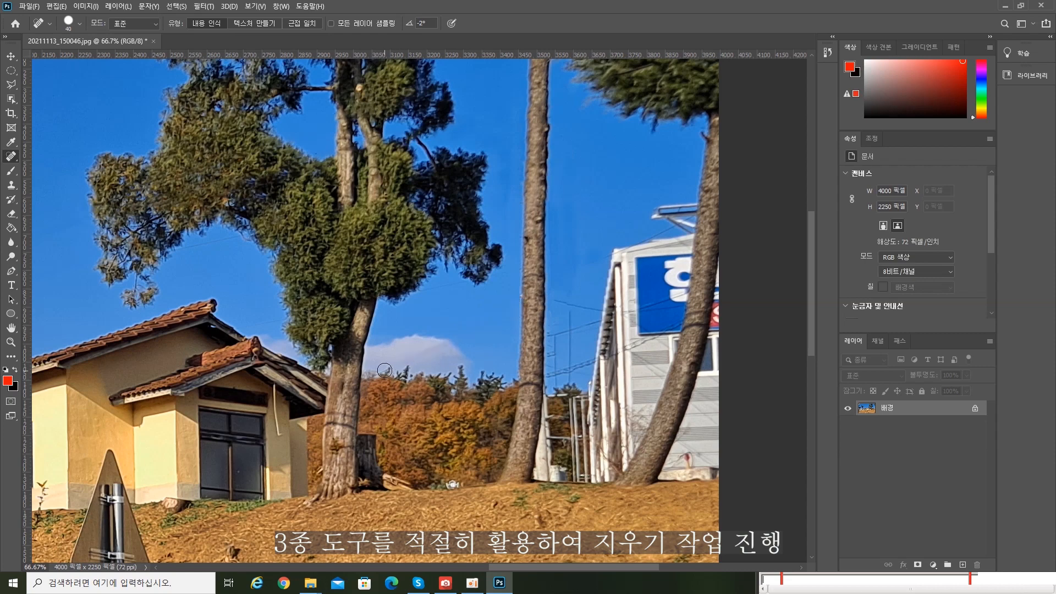
- Erase the wires between the bare trunk and the white building and across its blue sign with the Spot Healing Brush
mouse_move(560, 302)
left_mouse_down()
mouse_move(594, 309)
mouse_move(572, 337)
mouse_move(562, 331)
mouse_move(555, 383)
left_mouse_up()
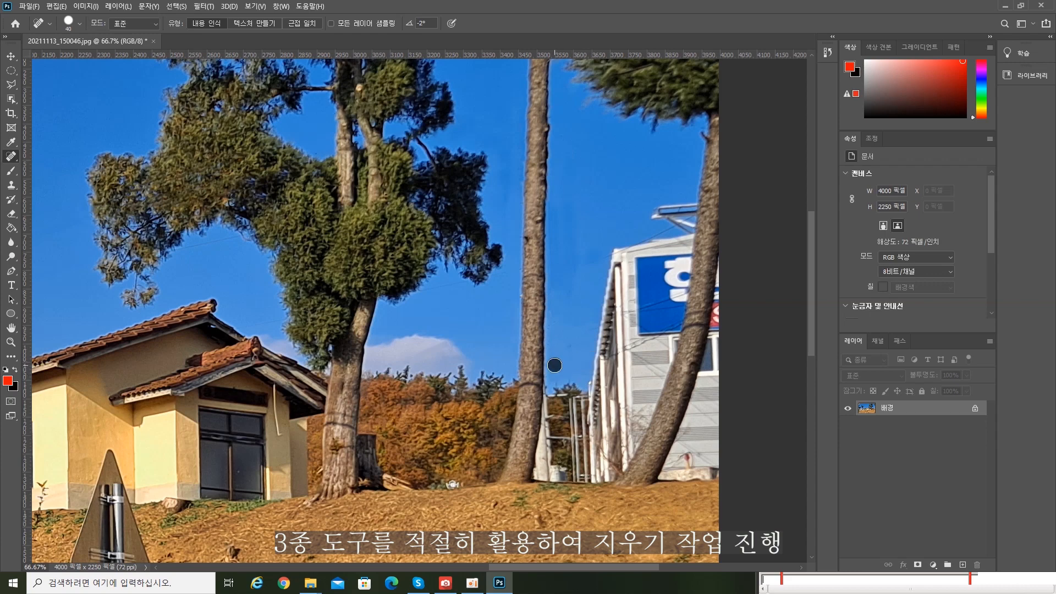
left_click_drag(557, 375, 561, 381)
left_click_drag(647, 312, 666, 302)
left_click(680, 295)
left_click(682, 292)
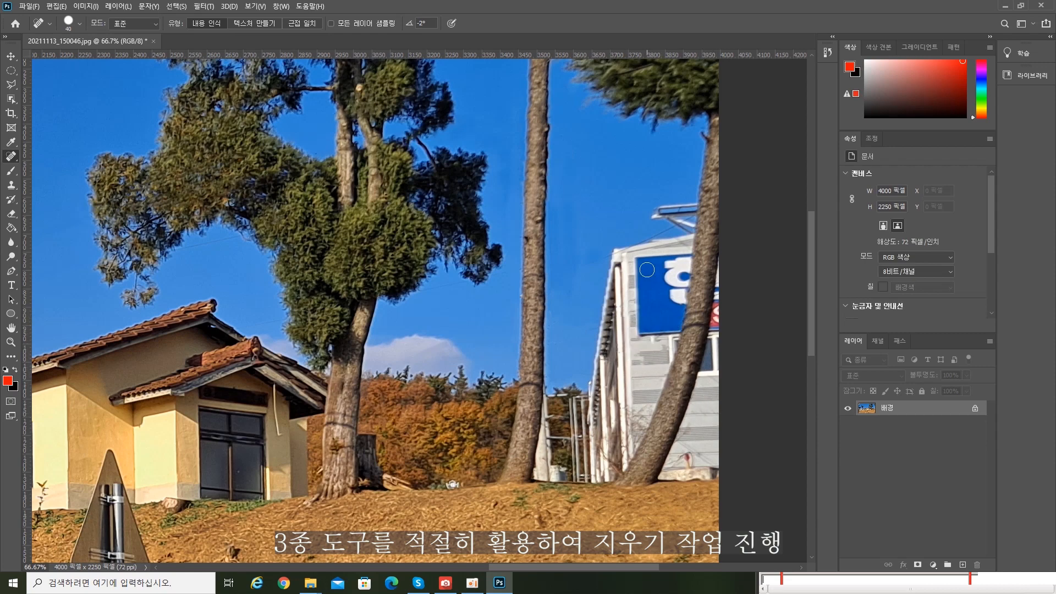
- Touch up the sky beside the white building and the marks along its roof edge with the Spot Healing Brush
left_click_drag(578, 285, 577, 268)
left_click(616, 251)
mouse_move(659, 231)
left_mouse_down()
mouse_move(651, 233)
mouse_move(671, 231)
left_mouse_up()
left_click(630, 248)
left_click(690, 220)
left_click(710, 263)
- Clean the dark wire remnants from the white building's roof edge at 400% zoom with a size 9 Clone Stamp
left_click_drag(612, 568, 708, 567)
key("ctrl+plus")
key("ctrl+plus")
key("ctrl+plus")
left_click_drag(810, 265, 810, 233)
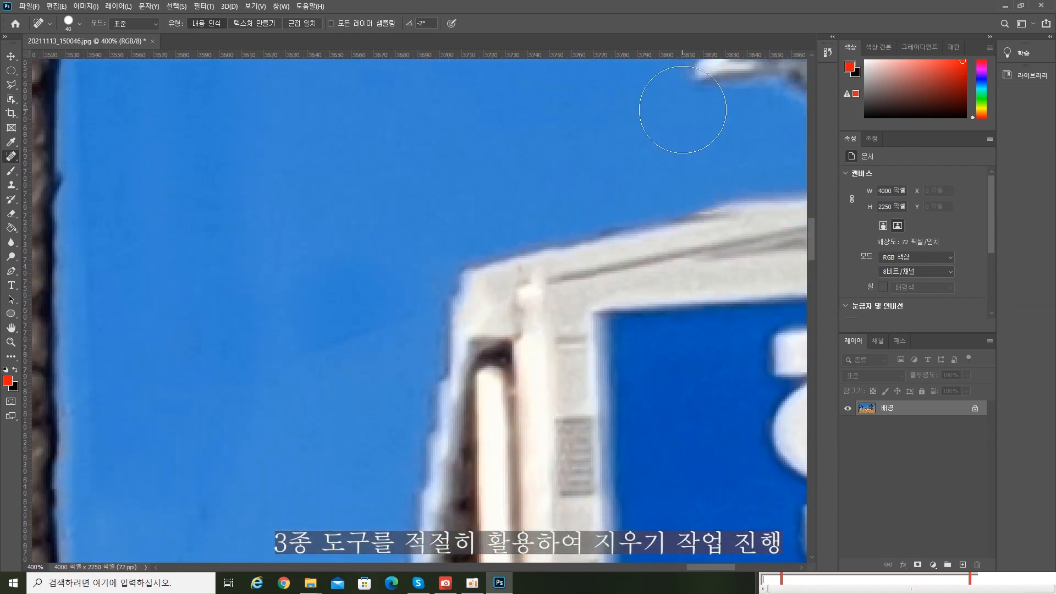
key("bracketleft")
key("bracketleft")
key("bracketleft")
key("bracketleft")
left_click(497, 261, "alt")
left_click(561, 225)
left_click(12, 185)
key("bracketleft")
key("bracketleft")
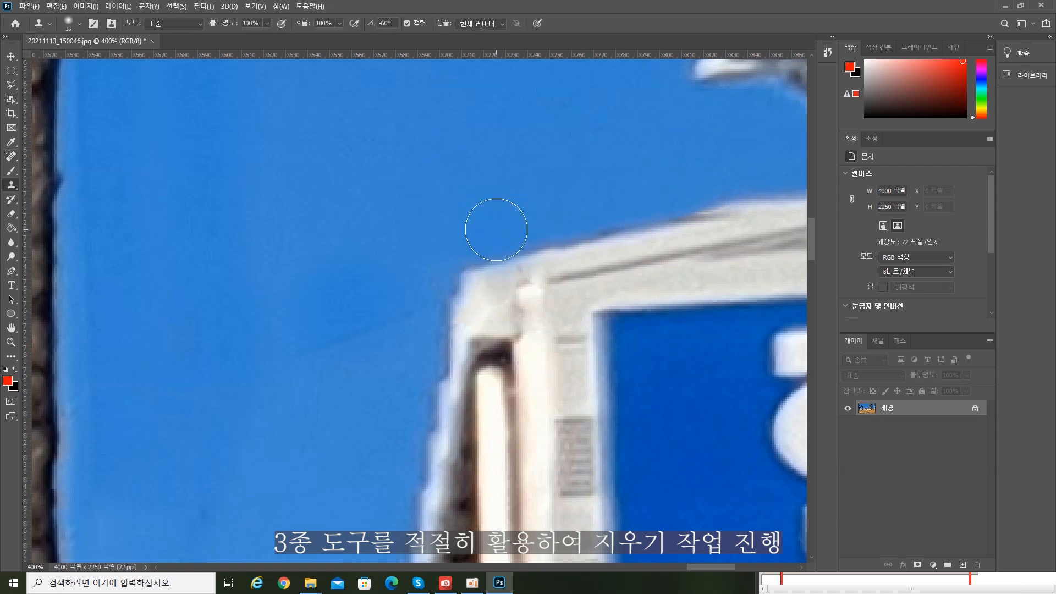
key("bracketleft")
key("bracketleft")
key("bracketleft")
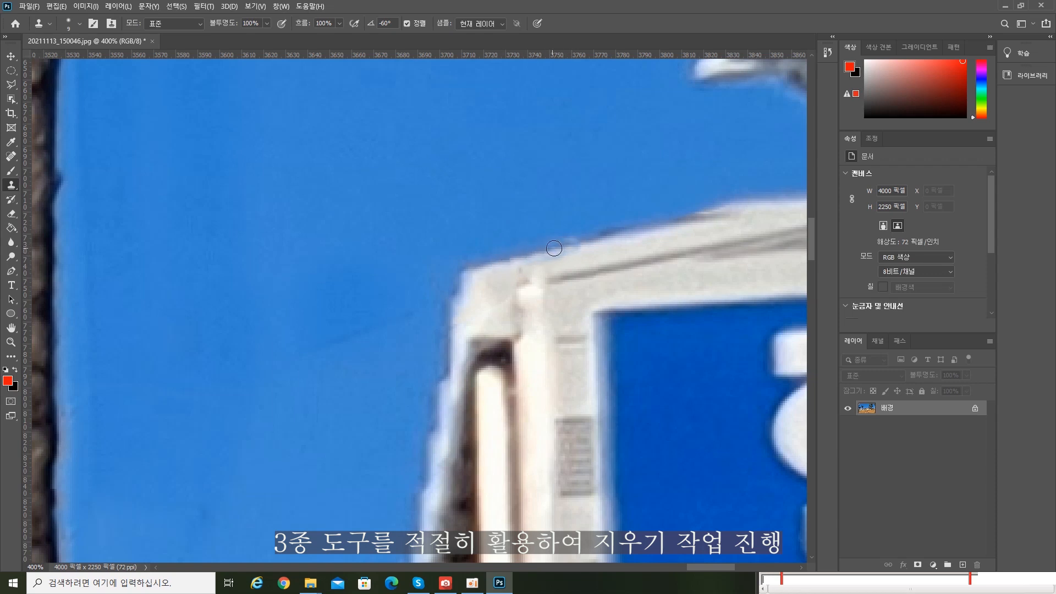
mouse_move(655, 211)
left_mouse_down()
mouse_move(778, 196)
mouse_move(577, 227)
mouse_move(645, 218)
left_mouse_up()
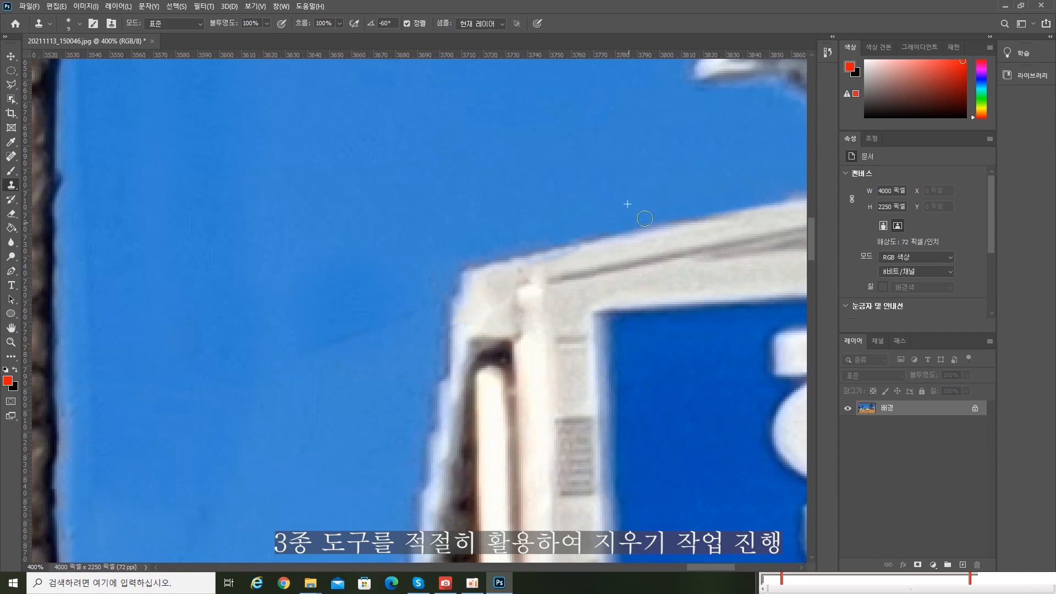
- Clone out the wire marks on the upper frame of the rooftop structure beside the leaning trunk
mouse_move(697, 568)
left_mouse_down()
mouse_move(725, 569)
mouse_move(714, 569)
left_mouse_up()
left_click_drag(811, 235, 811, 216)
left_click(637, 248, "alt")
left_click(604, 250)
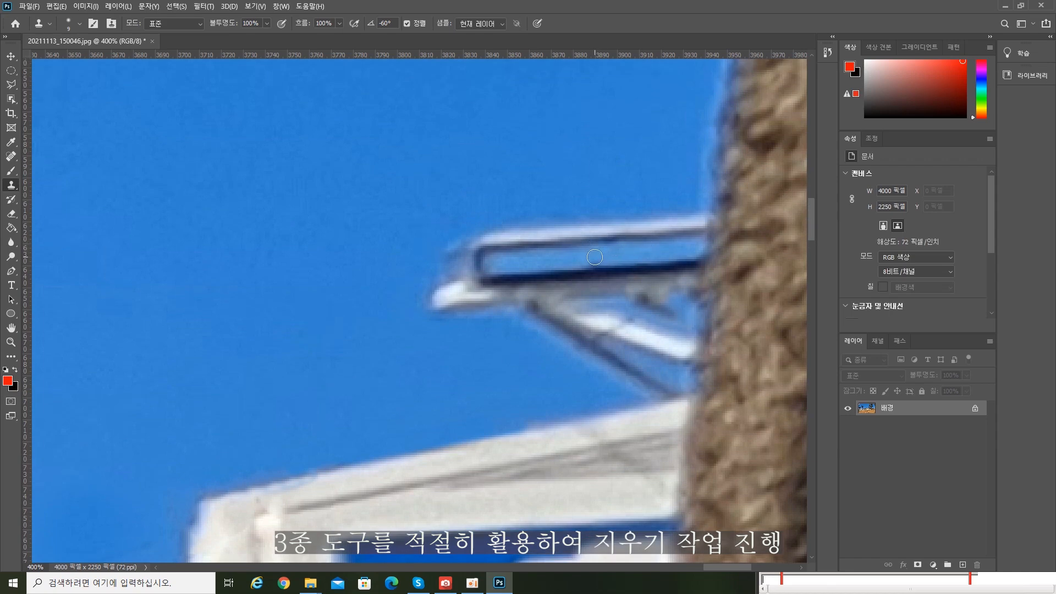
left_click(594, 261)
left_click(620, 264, "alt")
left_click(592, 266)
left_click(628, 250, "alt")
left_click(609, 242)
left_click(605, 234)
left_click(641, 238, "alt")
left_click(601, 241)
- Repair the rooftop structure's diagonal struts and the area beneath its frame with Clone Stamp samples taken nearby
left_click(619, 337, "alt")
left_click(609, 334)
left_click(629, 328, "alt")
left_click(607, 337)
left_click(611, 356, "alt")
left_click(598, 341)
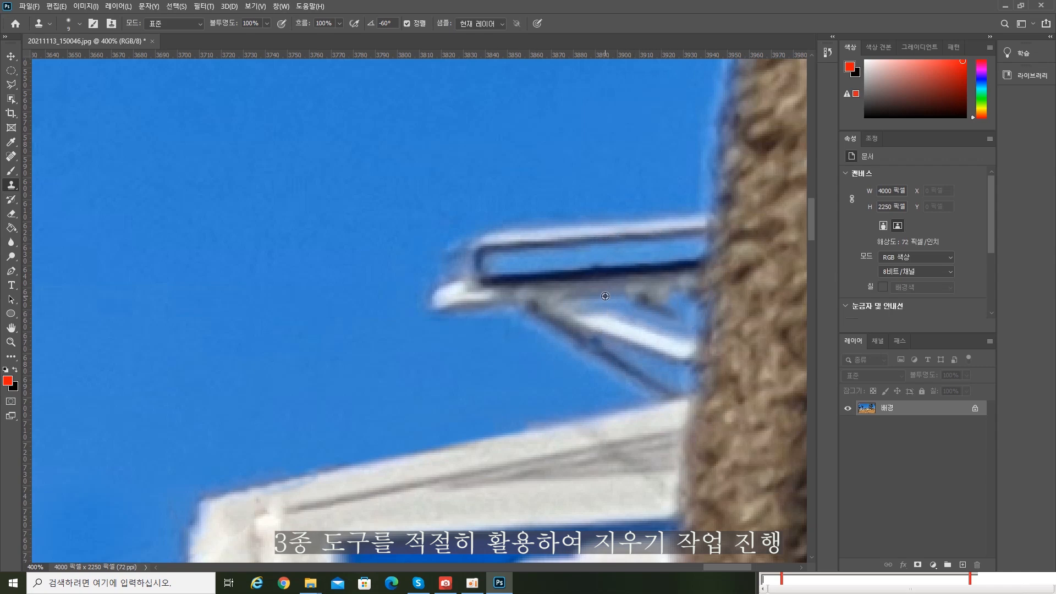
left_click(606, 296, "alt")
mouse_move(640, 296)
left_mouse_down()
mouse_move(664, 310)
mouse_move(645, 292)
mouse_move(683, 289)
mouse_move(679, 312)
left_mouse_up()
left_click(623, 306, "alt")
left_click(592, 299, "alt")
left_click(632, 297)
left_click(614, 295, "alt")
left_click(629, 308, "alt")
- Blend the uneven sky between the bare trunk and the white building using a size 40 Clone Stamp at 42% opacity
left_click_drag(811, 234, 810, 248)
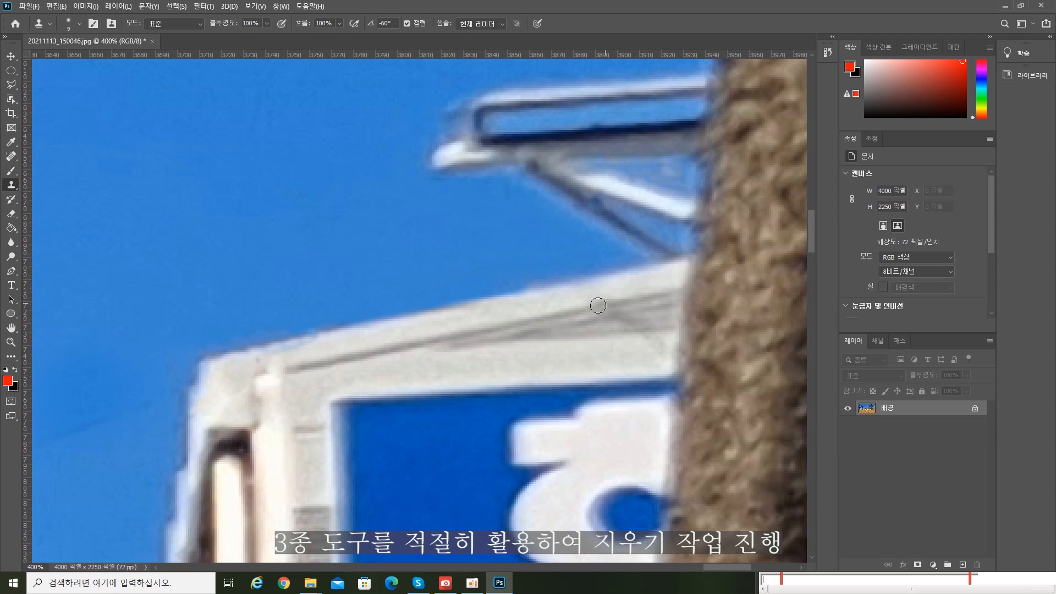
key("ctrl+minus")
key("ctrl+minus")
key("ctrl+minus")
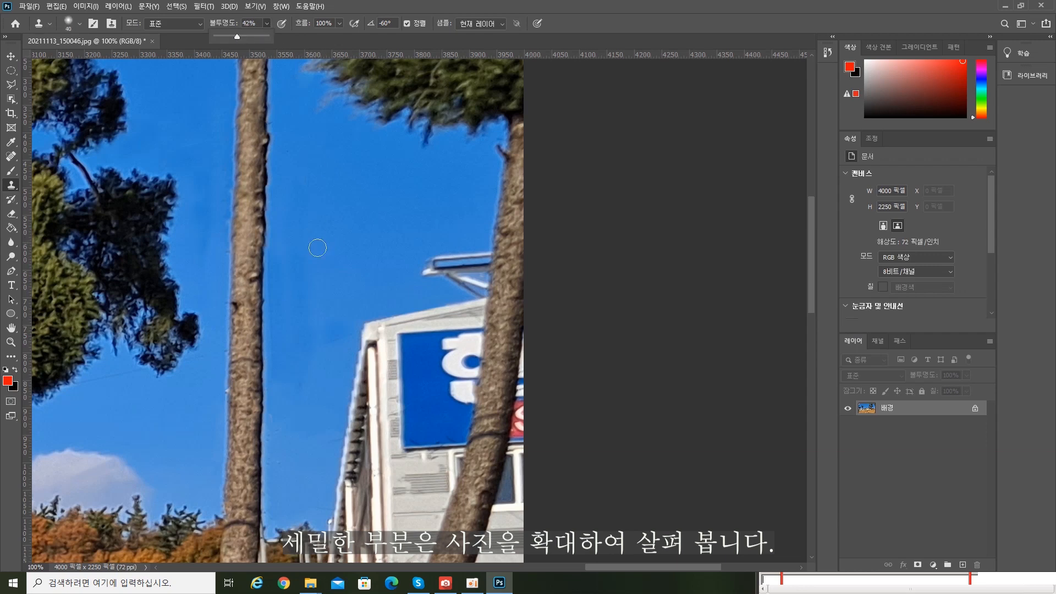
left_click(335, 226, "alt")
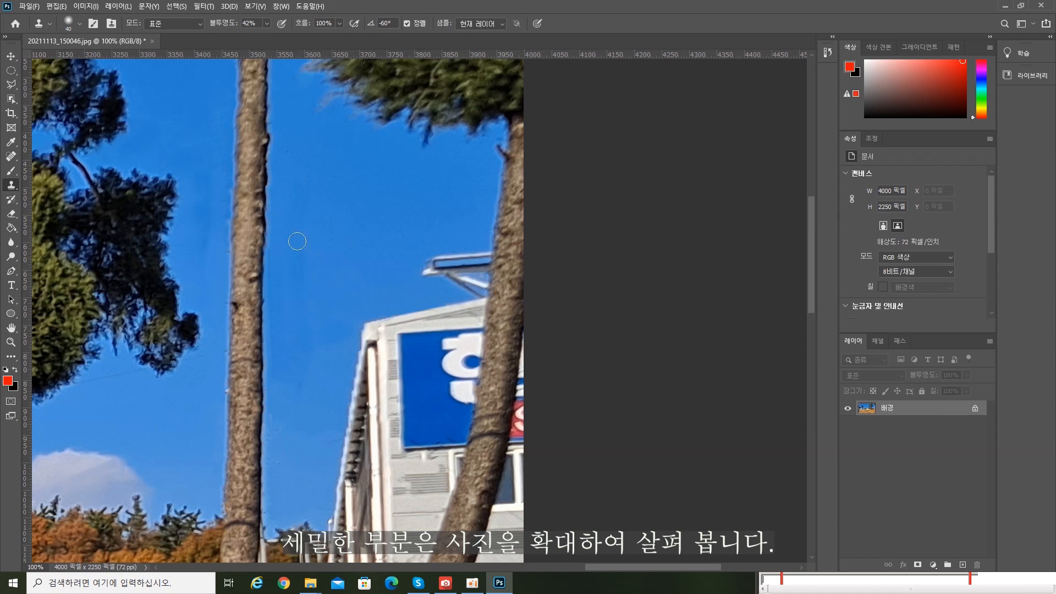
left_click_drag(280, 261, 276, 367)
left_click(322, 237, "alt")
key("ctrl+minus")
key("ctrl+minus")
key("ctrl+minus")
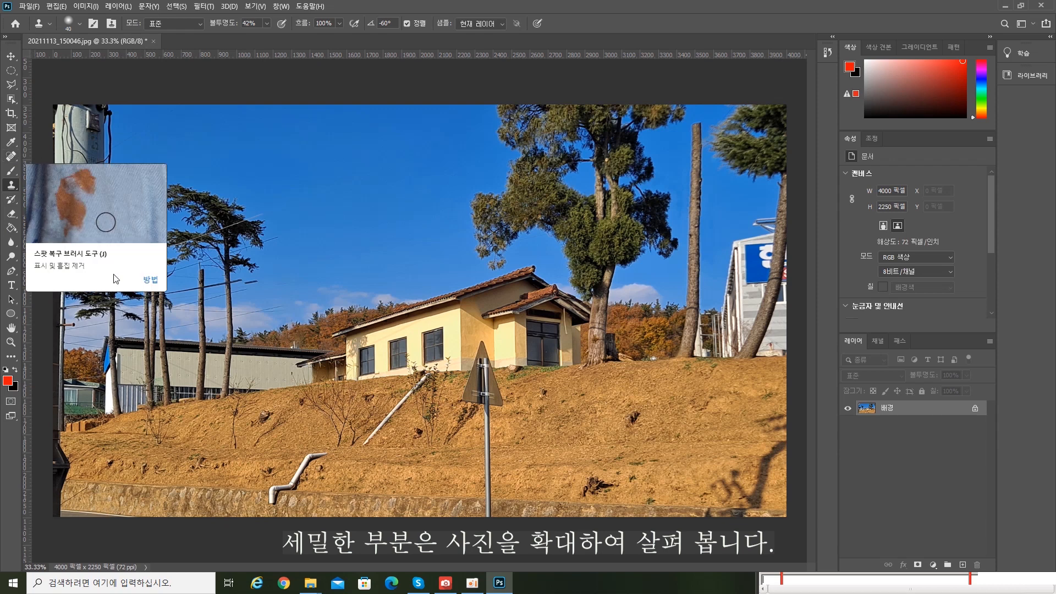
- Remove both white pipes from the hillside and the wire end beside the tall pine using the Spot Healing Brush
left_click(10, 157)
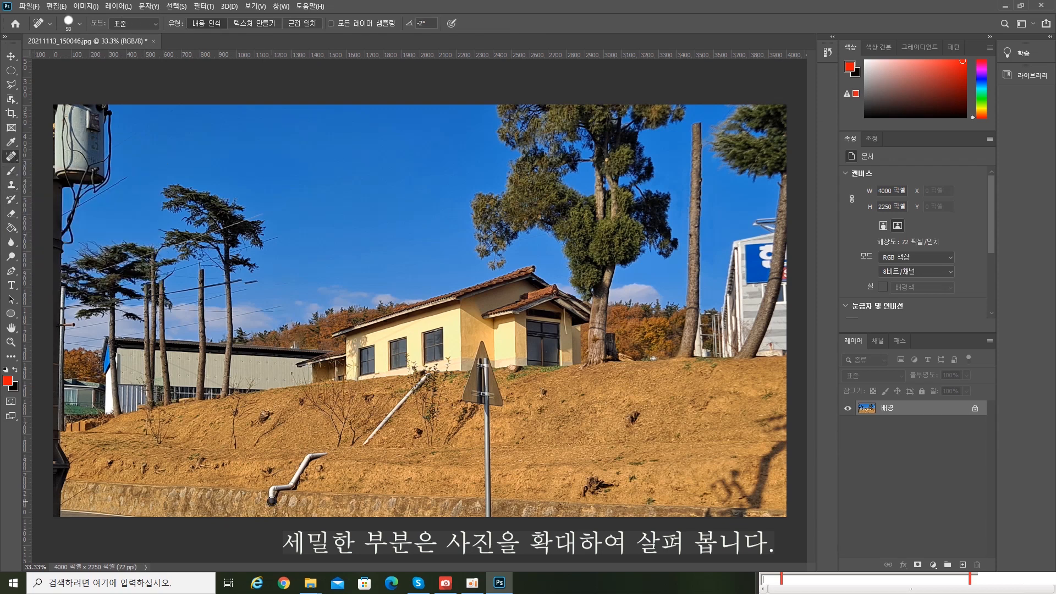
mouse_move(272, 501)
left_mouse_down()
mouse_move(292, 486)
mouse_move(311, 455)
mouse_move(366, 443)
mouse_move(415, 389)
left_mouse_up()
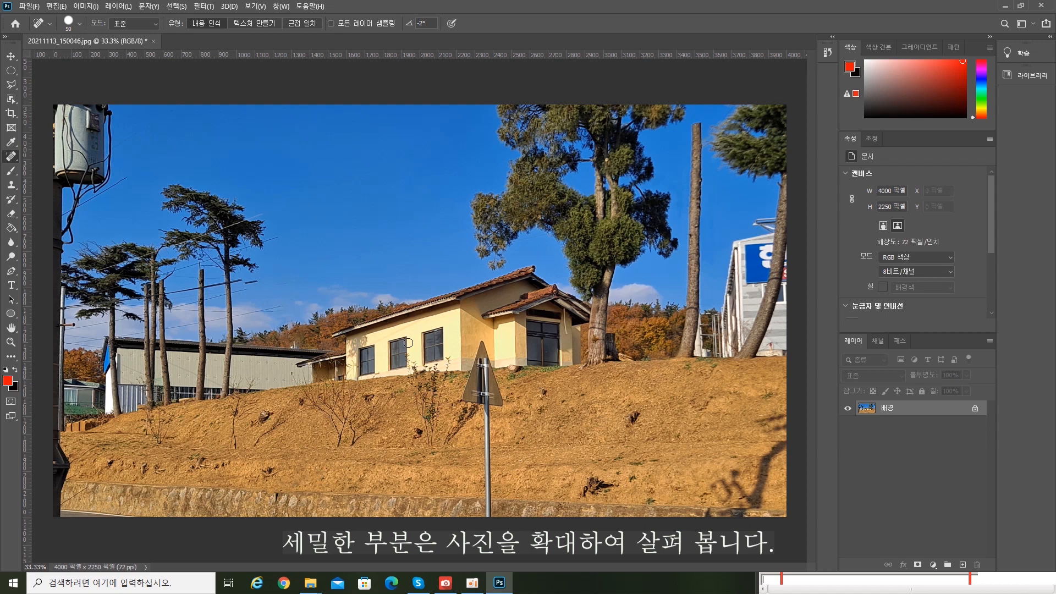
mouse_move(256, 280)
left_mouse_down()
mouse_move(242, 281)
mouse_move(249, 319)
left_mouse_up()
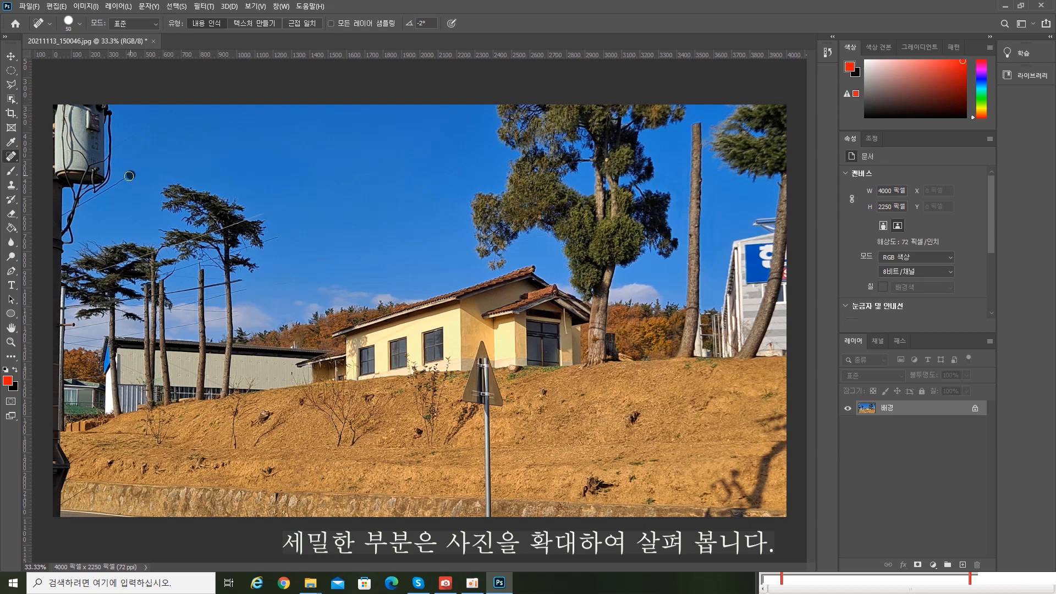
- Outline the transformer and upper utility pole with the Polygonal Lasso, replace them using Content-Aware Fill, and deselect
left_click(11, 84)
left_click(131, 90)
left_click(144, 156)
left_click(129, 206)
left_click(64, 248)
left_click(49, 252)
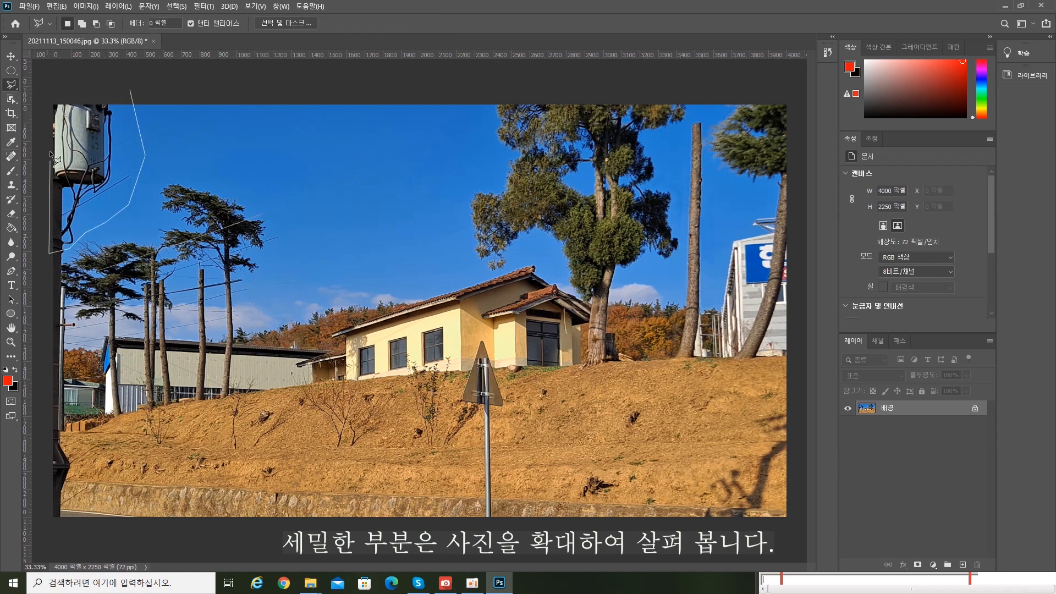
left_click(49, 85)
left_click(131, 90)
right_click(94, 137)
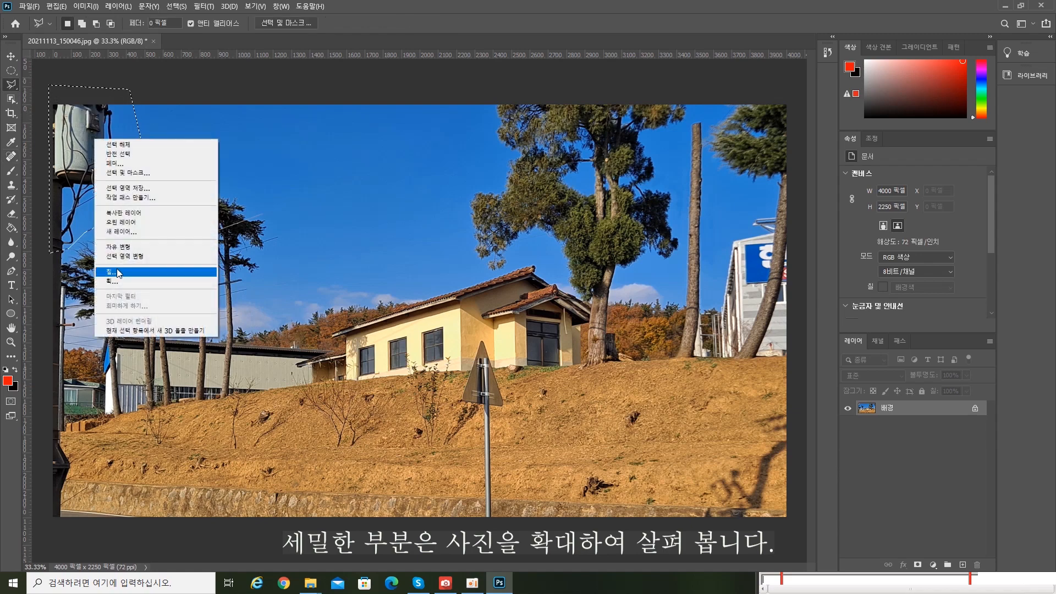
left_click(127, 274)
key("Return")
key("ctrl+d")
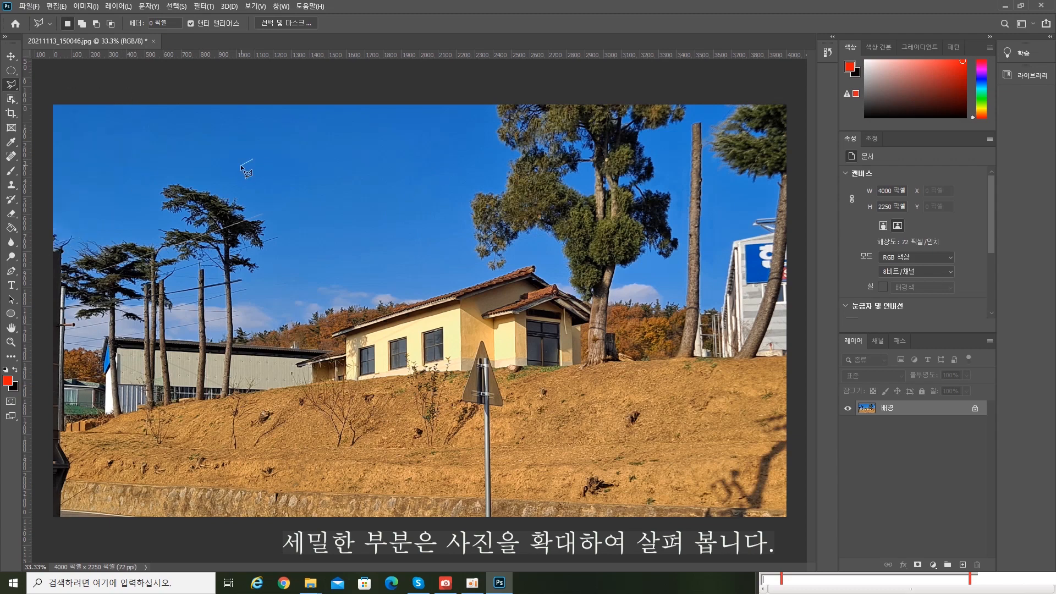
- Erase the uppermost power line crossing the pine trees using Polygonal Lasso selections and Content-Aware Fill
double_click(260, 160)
left_click(494, 219)
double_click(565, 317)
right_click(564, 317)
left_click(589, 454)
key("Return")
left_click(66, 282)
left_click(274, 213)
left_click(272, 208)
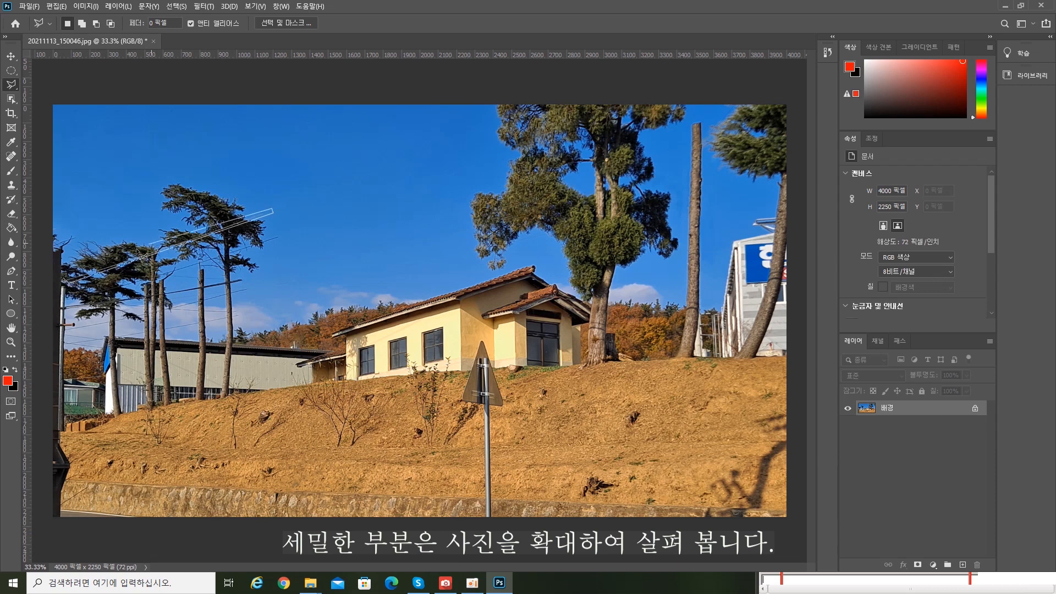
left_click(67, 282)
right_click(86, 269)
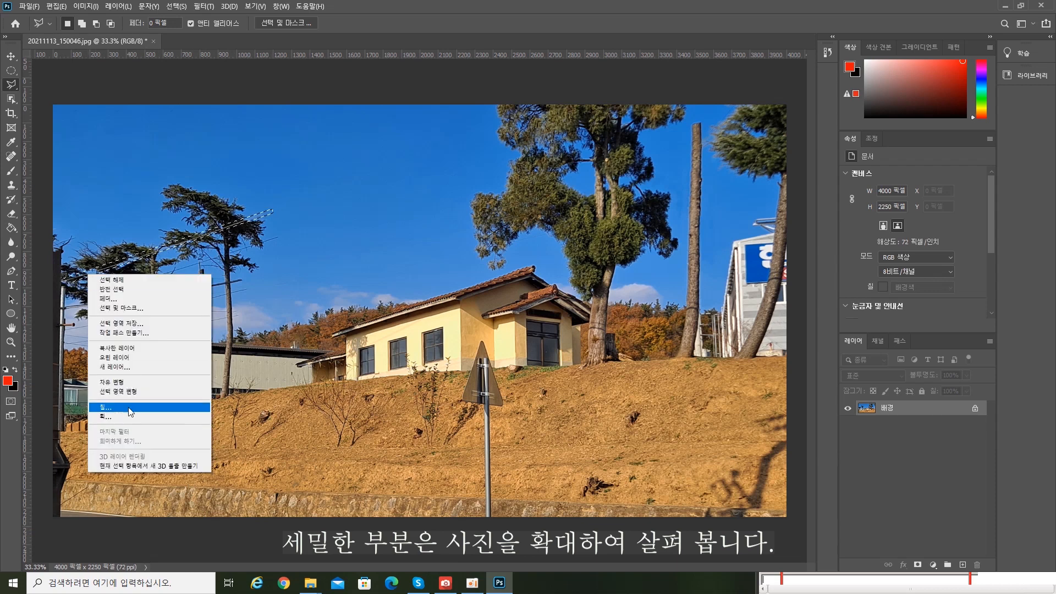
left_click(127, 410)
key("Return")
- Select the second power line across the pine trunks as a thin strip and replace it with Content-Aware Fill at 100% opacity
left_click(283, 232)
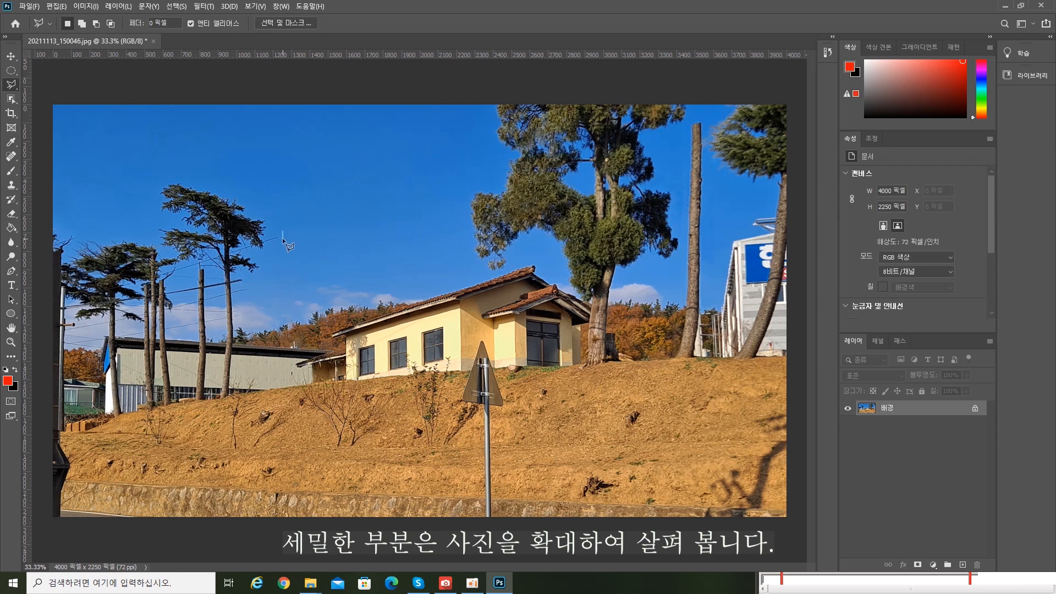
left_click(282, 240)
left_click(113, 289)
left_click(116, 284)
left_click(283, 233)
right_click(247, 245)
left_click(286, 384)
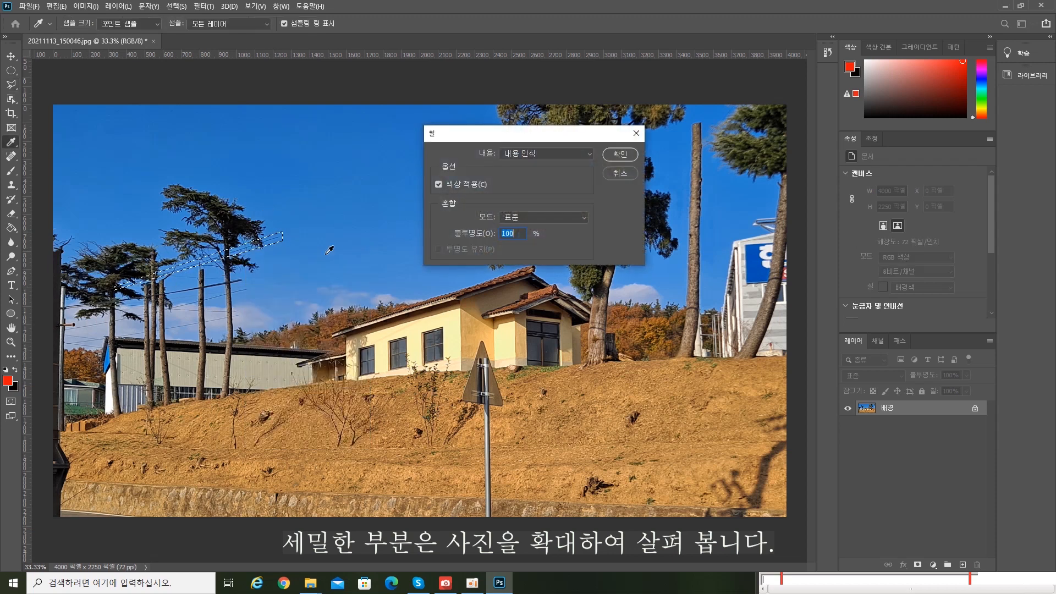
key("Return")
- Fill the next wire strip below it, compare before and after, and heal the wire remnants between the pine trunks
left_click(283, 261)
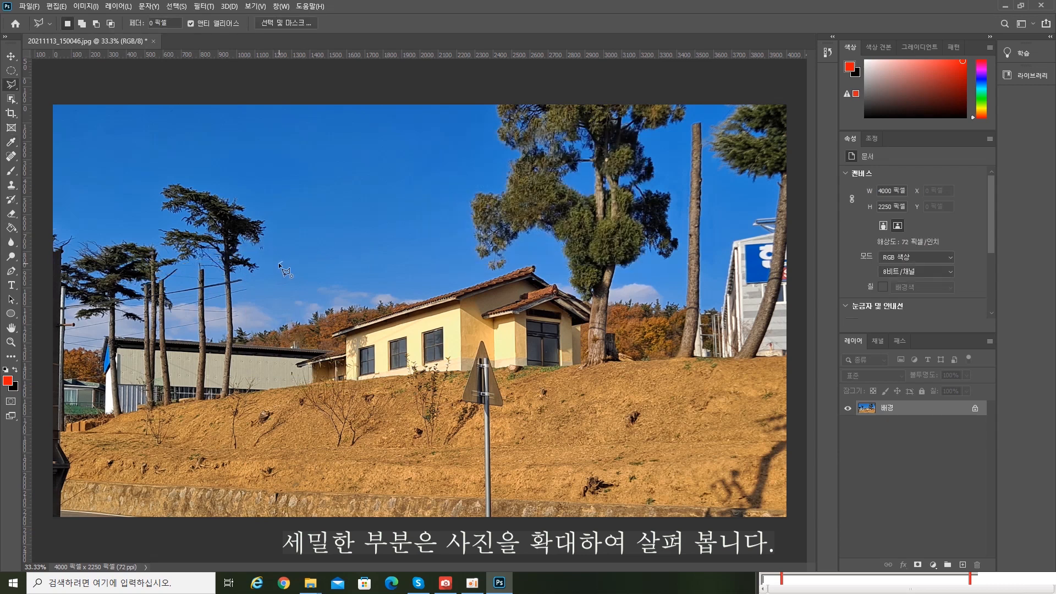
left_click(283, 263)
key("Return")
key("ctrl+z")
key("ctrl+shift+z")
left_click(11, 157)
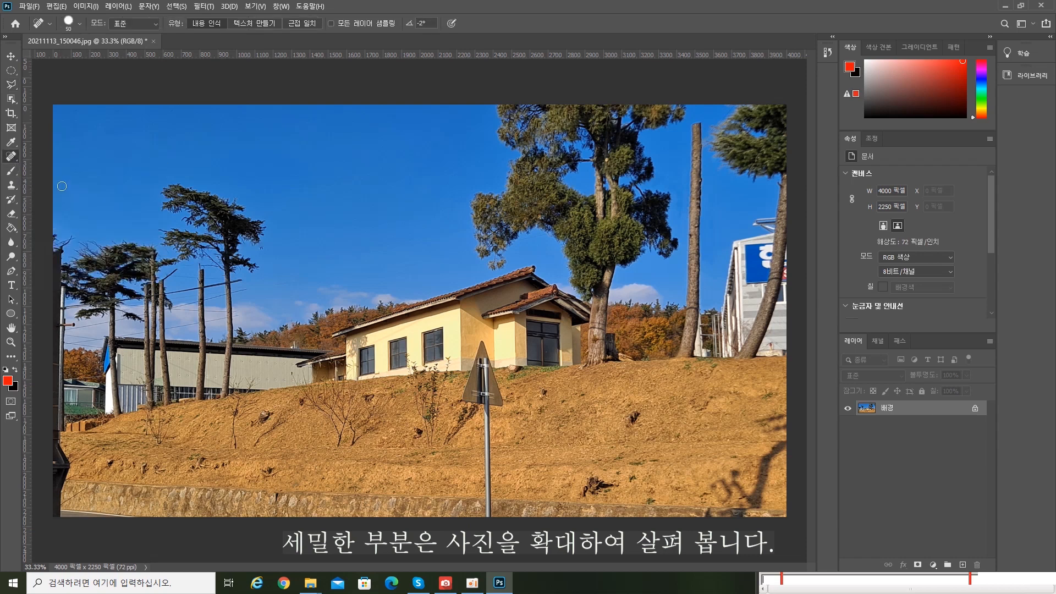
mouse_move(176, 271)
left_mouse_down()
mouse_move(198, 266)
mouse_move(205, 277)
mouse_move(242, 281)
mouse_move(171, 296)
mouse_move(215, 284)
left_mouse_up()
- Select the lower power line above the grey building with the Polygonal Lasso and replace it using Content-Aware Fill
left_click(11, 84)
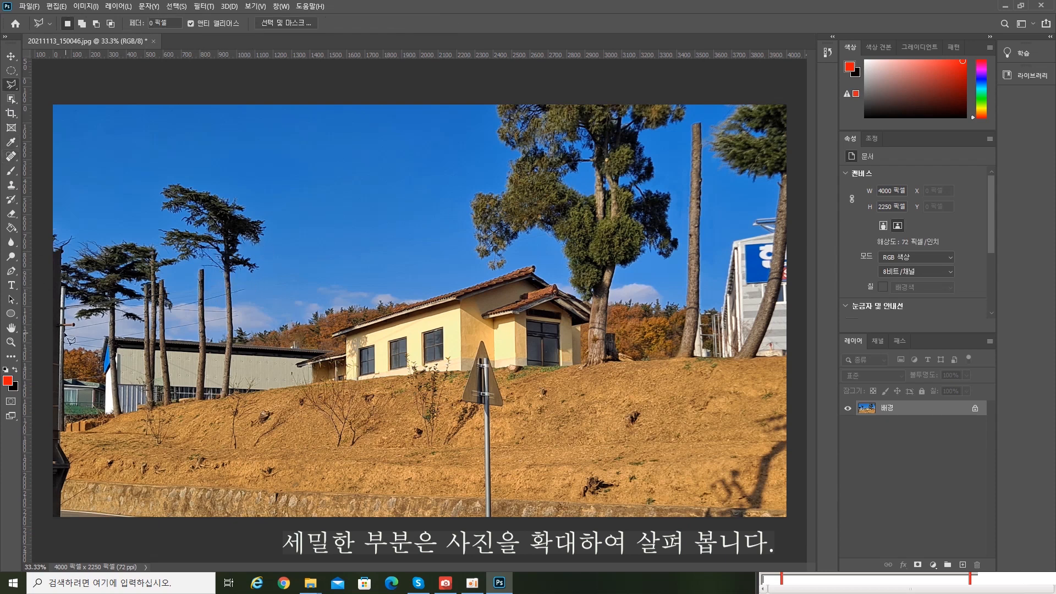
left_click(68, 332)
left_click(249, 291)
left_click(246, 285)
left_click(73, 329)
right_click(132, 312)
left_click(160, 446)
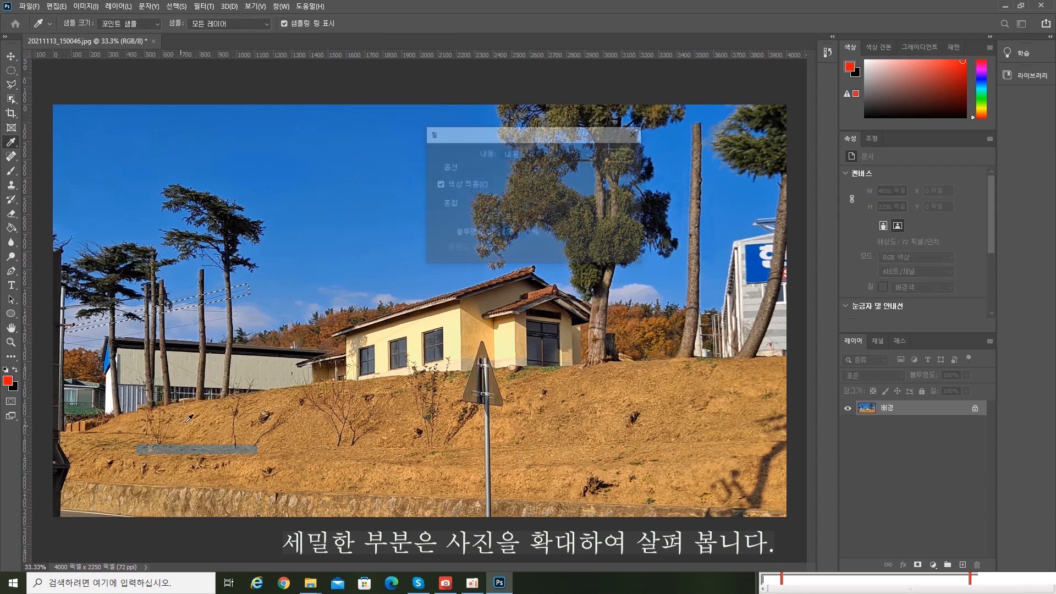
left_click(617, 155)
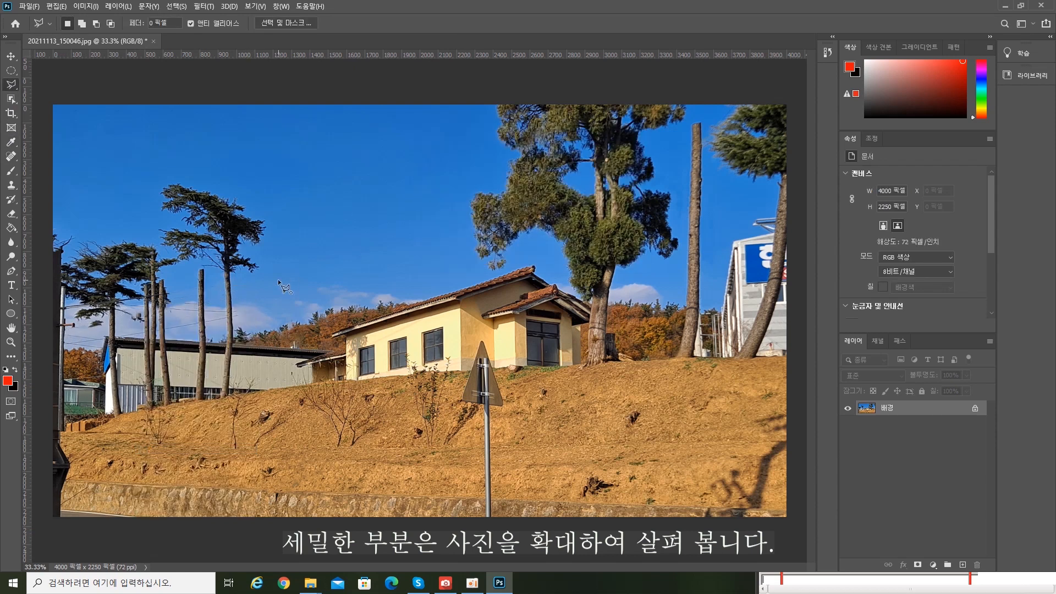
- Heal the wire remnants in the clouds and the thin pole beside the pines with a size 50 Spot Healing Brush
left_click(16, 160)
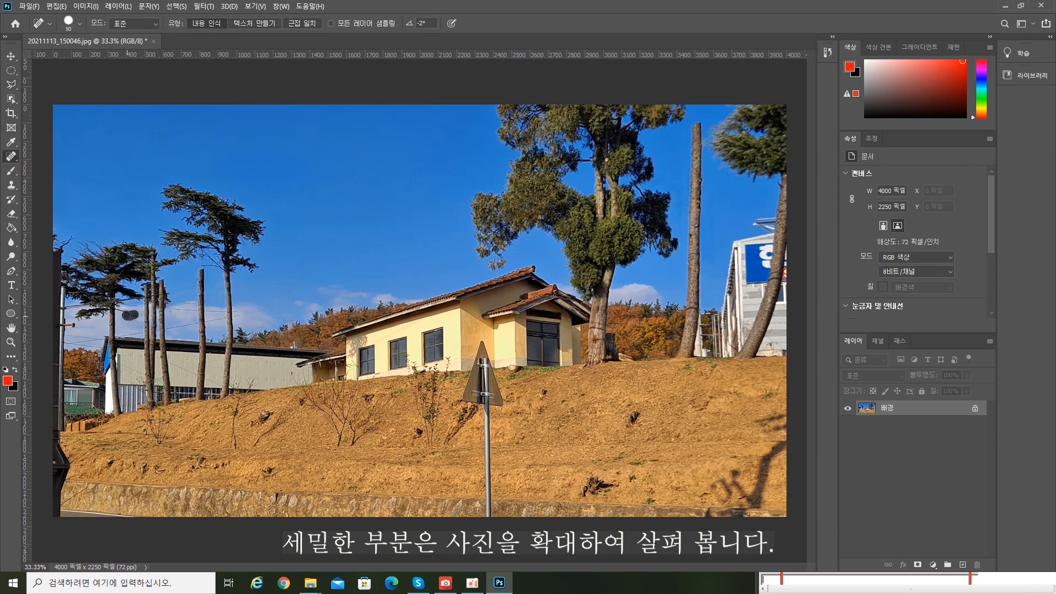
left_click_drag(127, 315, 126, 315)
left_click_drag(128, 310, 191, 310)
mouse_move(62, 335)
left_mouse_down()
mouse_move(62, 375)
mouse_move(71, 324)
mouse_move(64, 330)
mouse_move(63, 288)
mouse_move(66, 327)
mouse_move(69, 307)
mouse_move(128, 312)
mouse_move(120, 303)
mouse_move(138, 297)
mouse_move(126, 297)
mouse_move(166, 295)
left_mouse_up()
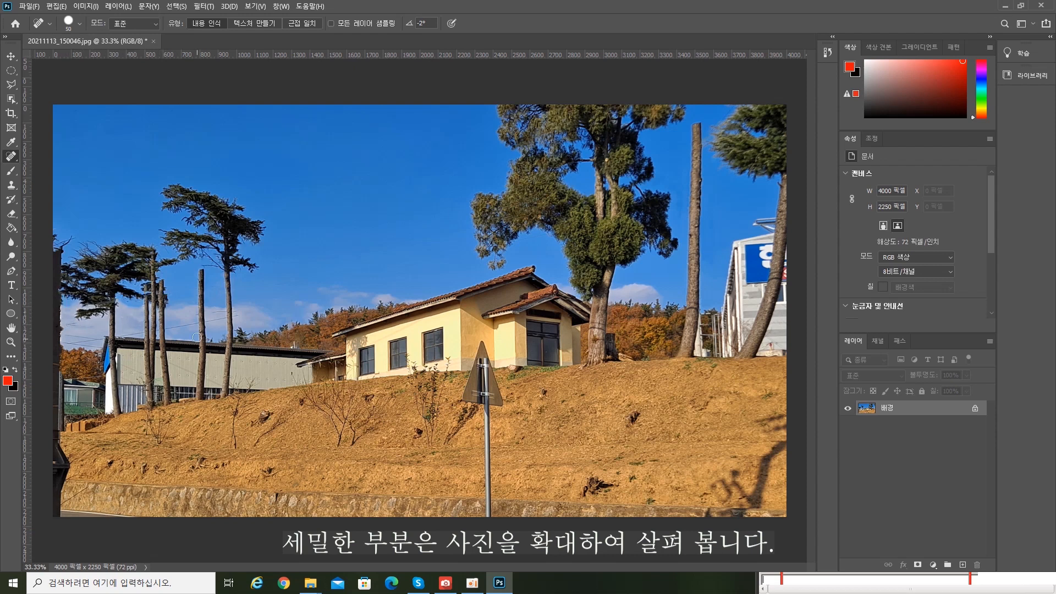
- Remove the rest of the dark utility pole along the photo's left edge with the Spot Healing Brush
mouse_move(61, 373)
left_mouse_down()
mouse_move(65, 482)
mouse_move(70, 461)
mouse_move(56, 464)
mouse_move(58, 519)
mouse_move(64, 466)
mouse_move(78, 496)
mouse_move(88, 487)
mouse_move(60, 504)
mouse_move(65, 479)
mouse_move(71, 490)
mouse_move(77, 478)
mouse_move(67, 476)
mouse_move(111, 463)
mouse_move(137, 504)
mouse_move(87, 491)
left_mouse_up()
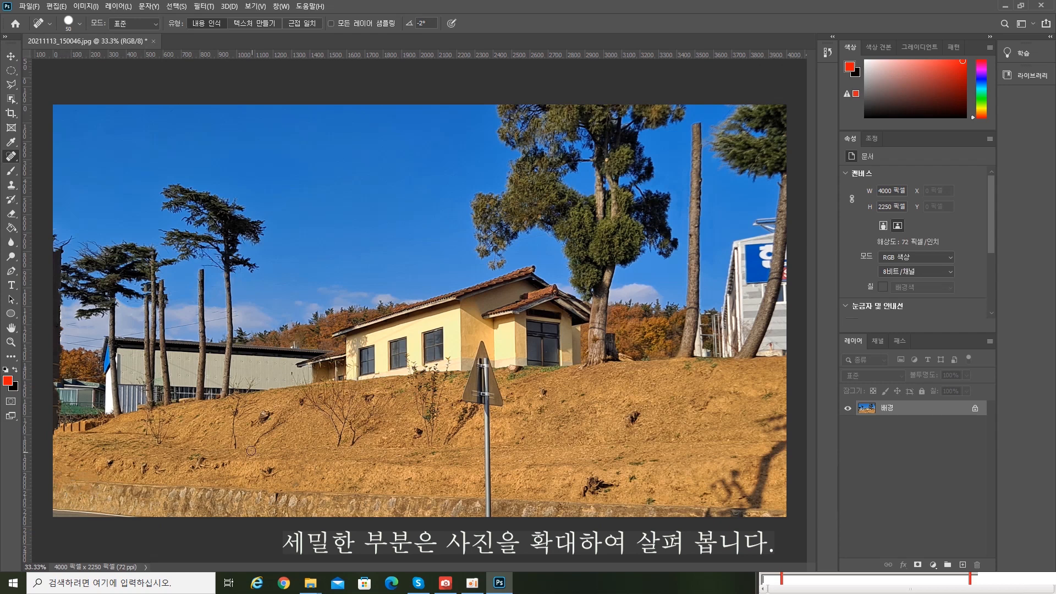
mouse_move(72, 236)
left_mouse_down()
mouse_move(57, 241)
mouse_move(56, 328)
mouse_move(55, 253)
left_mouse_up()
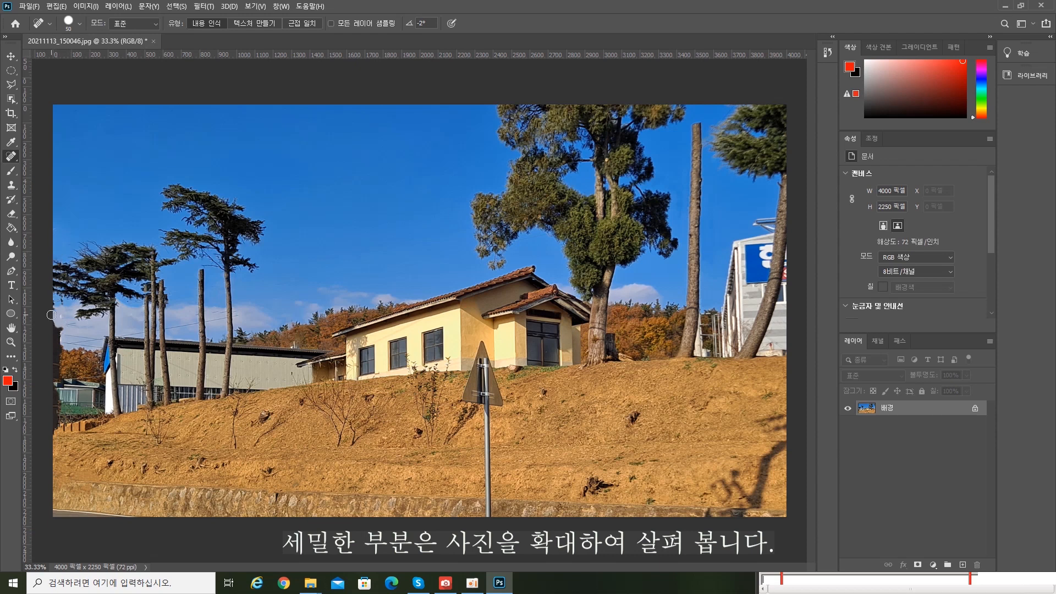
mouse_move(54, 317)
left_mouse_down()
mouse_move(99, 339)
mouse_move(54, 334)
mouse_move(97, 345)
mouse_move(71, 331)
left_mouse_up()
- Select the wire running just above the grey building's roof with the Polygonal Lasso and remove it using Content-Aware Fill
left_click(11, 85)
left_click(243, 318)
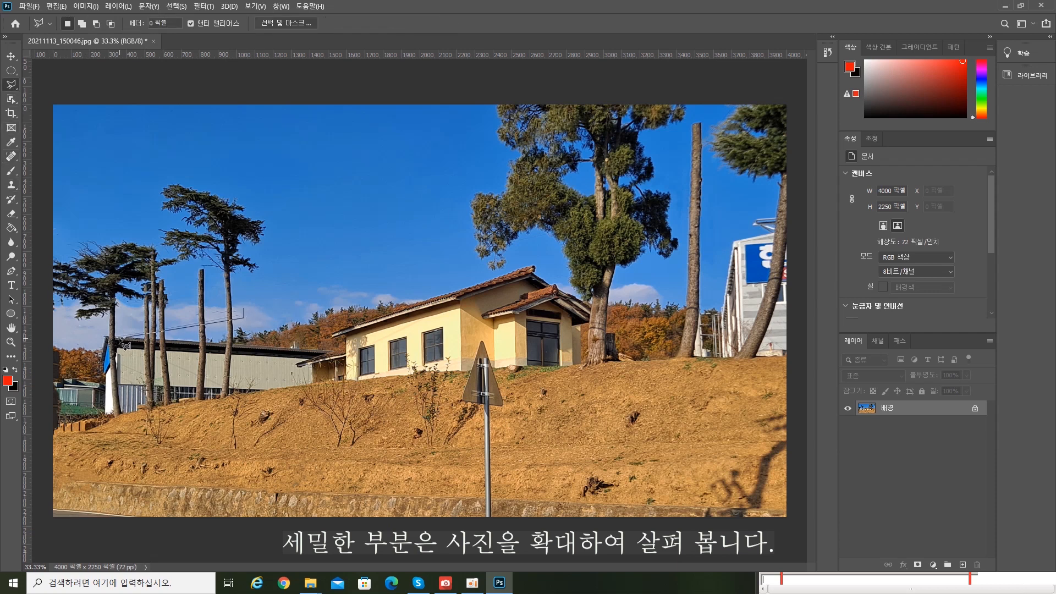
left_click(120, 336)
left_click(244, 309)
right_click(197, 322)
left_click(228, 456)
key("Return")
- Select the small area of sky between and around the bare trunks, replace it with Content-Aware Fill, and deselect
left_click(186, 301)
left_click(222, 301)
left_click(186, 302)
right_click(199, 308)
left_click(227, 443)
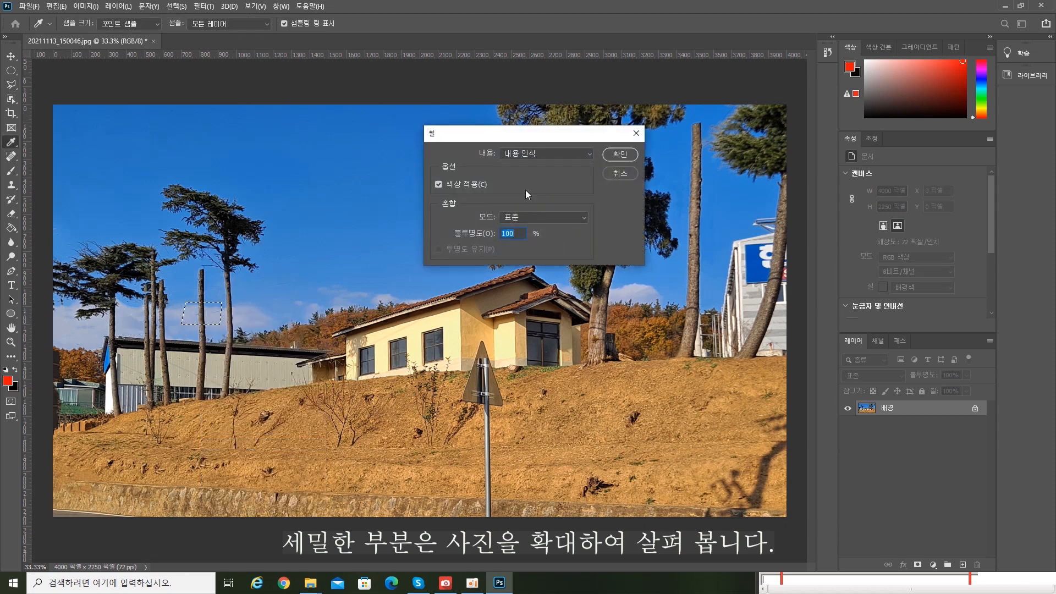
key("Return")
key("ctrl+d")
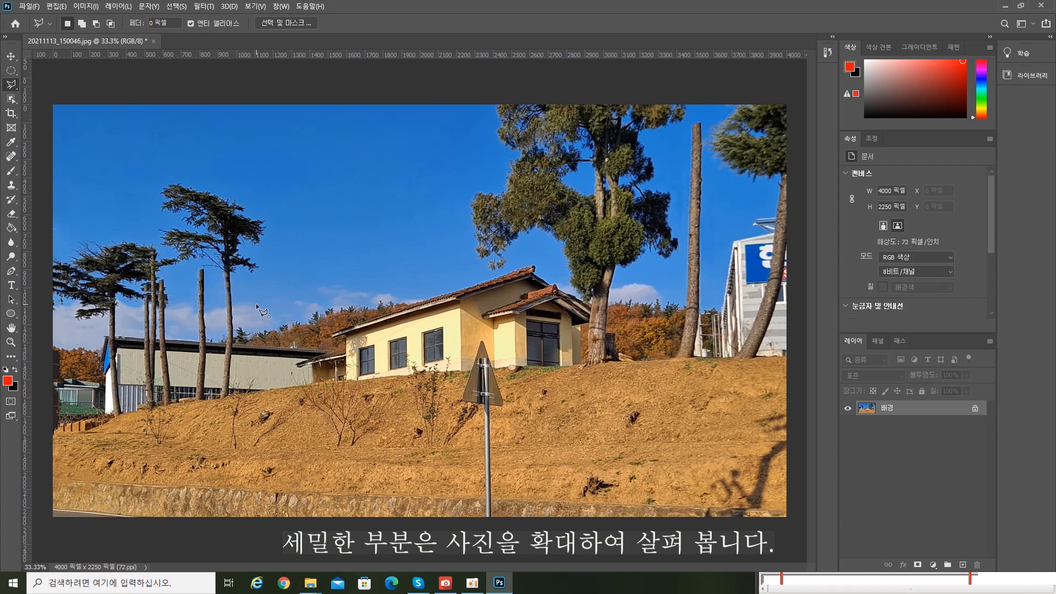
- Heal the wire traces and specks in the sky around the bare trunks with the Spot Healing Brush at 200% zoom
key("ctrl+plus")
key("ctrl+plus")
key("ctrl+plus")
key("ctrl+plus")
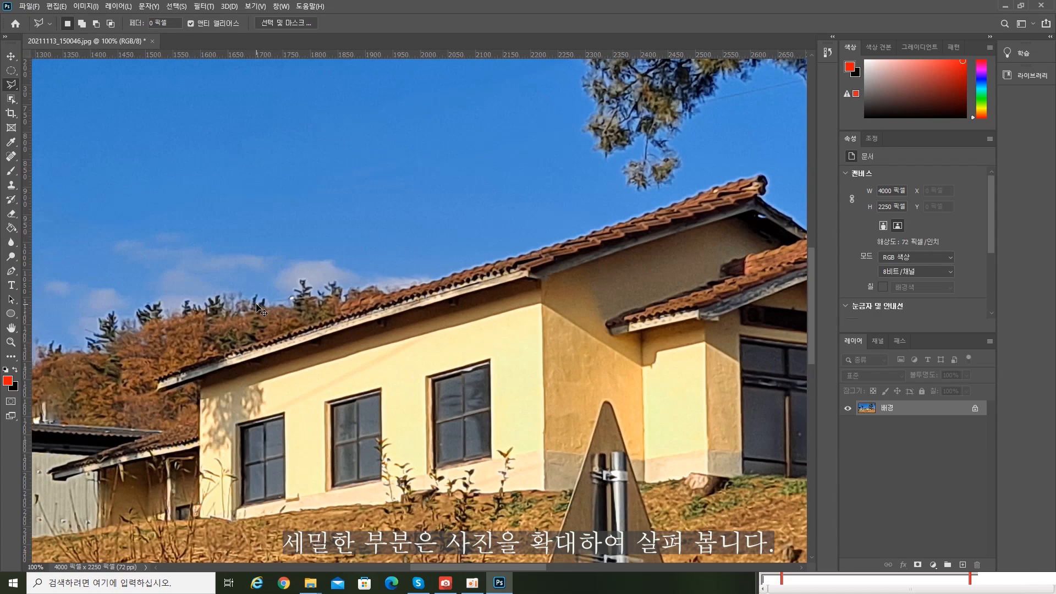
left_click_drag(457, 567, 329, 568)
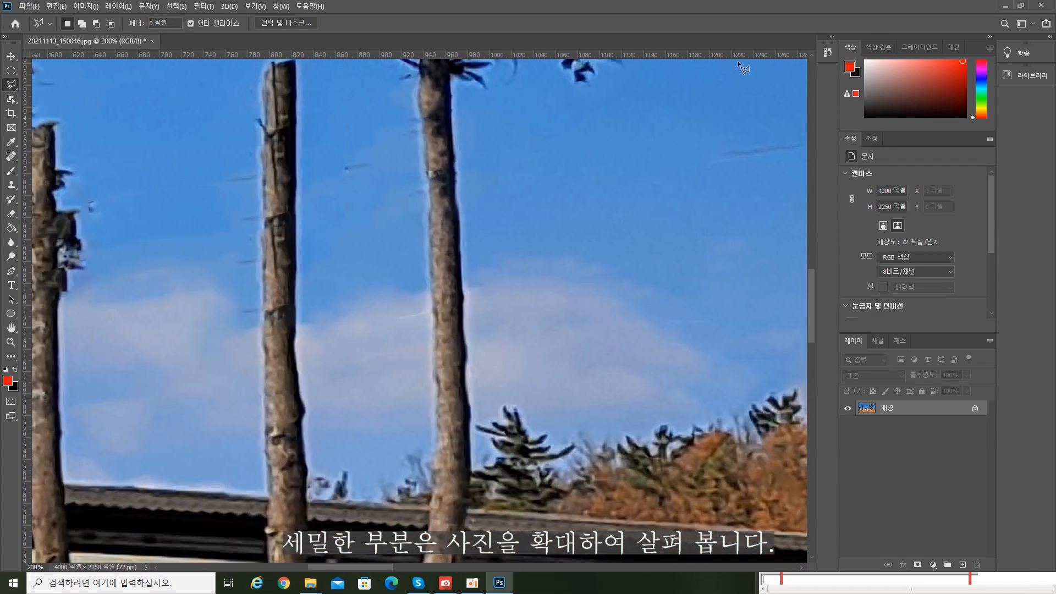
left_click(11, 156)
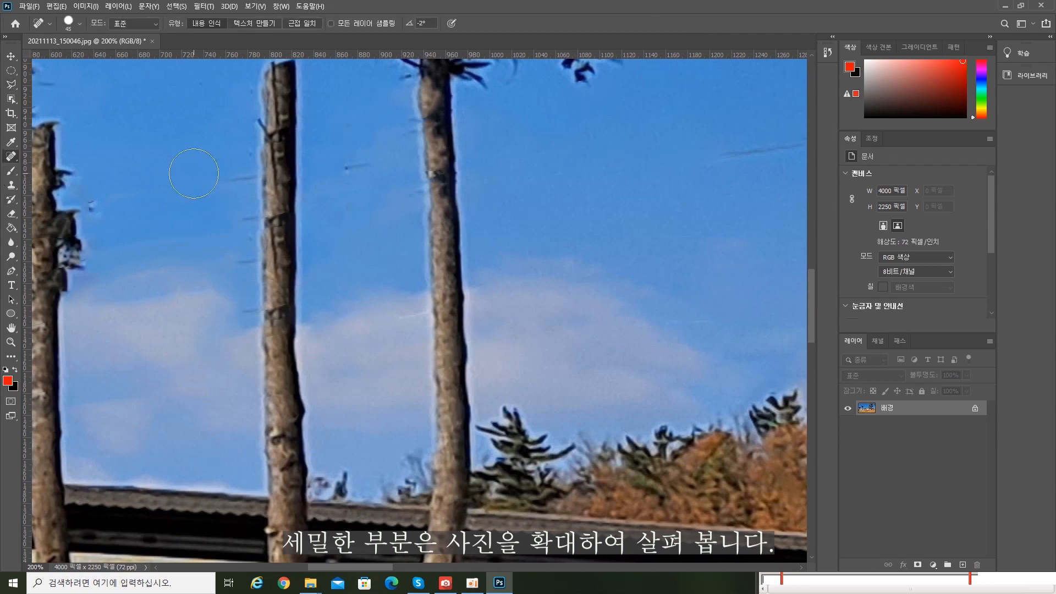
left_click_drag(220, 176, 254, 177)
left_click_drag(242, 217, 254, 217)
left_click_drag(242, 261, 235, 260)
left_click(347, 167)
left_click(412, 188)
left_click_drag(798, 147, 649, 173)
left_click_drag(277, 232, 275, 268)
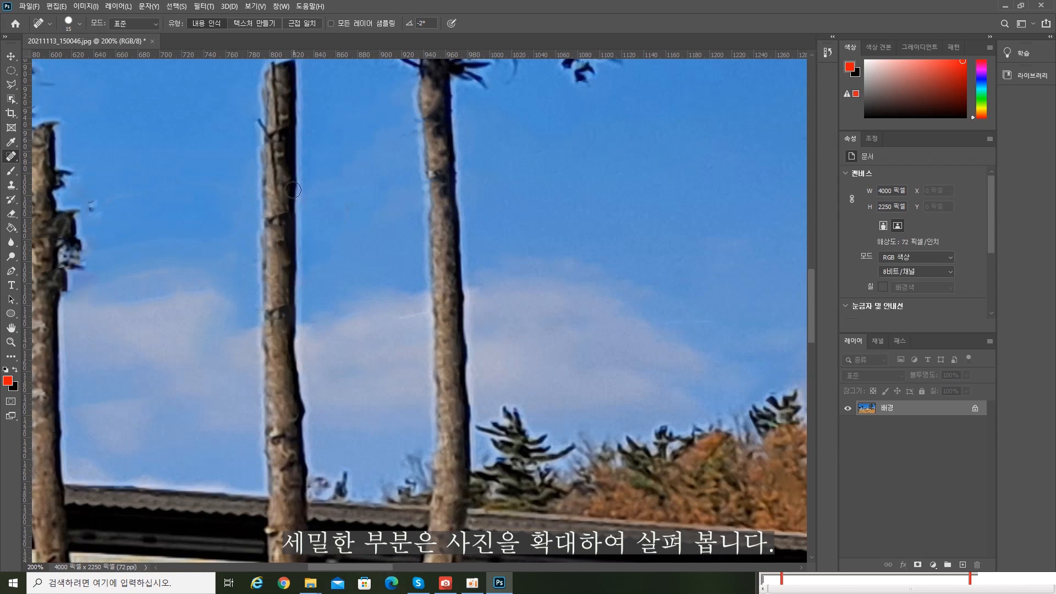
- Retouch the left edge of the bare trunk using the Spot Healing Brush and a size 10 Clone Stamp at 42% opacity
left_click_drag(276, 74, 274, 93)
left_click_drag(275, 131, 273, 177)
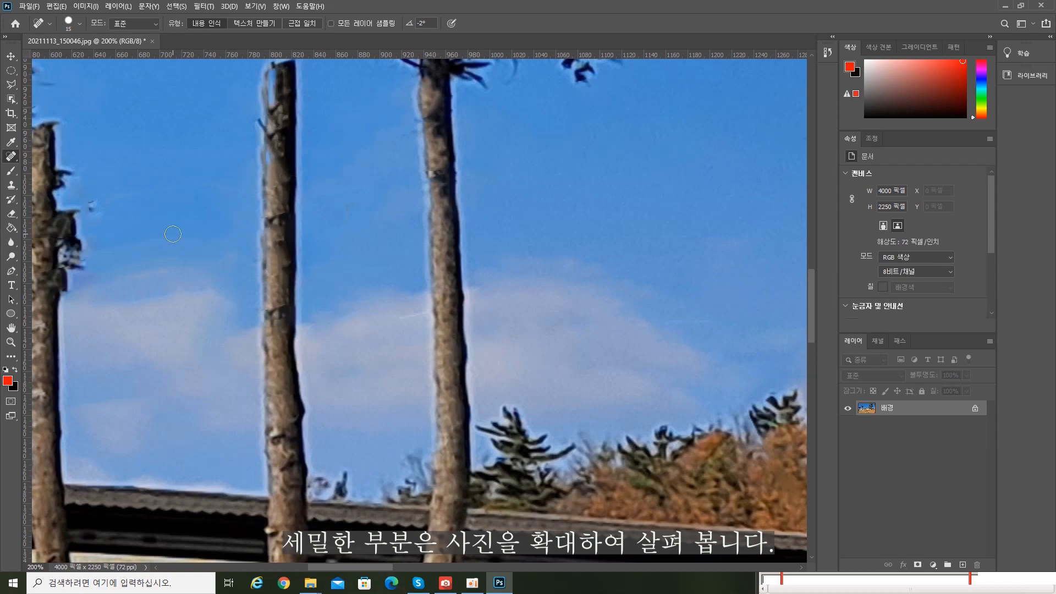
left_click(11, 185)
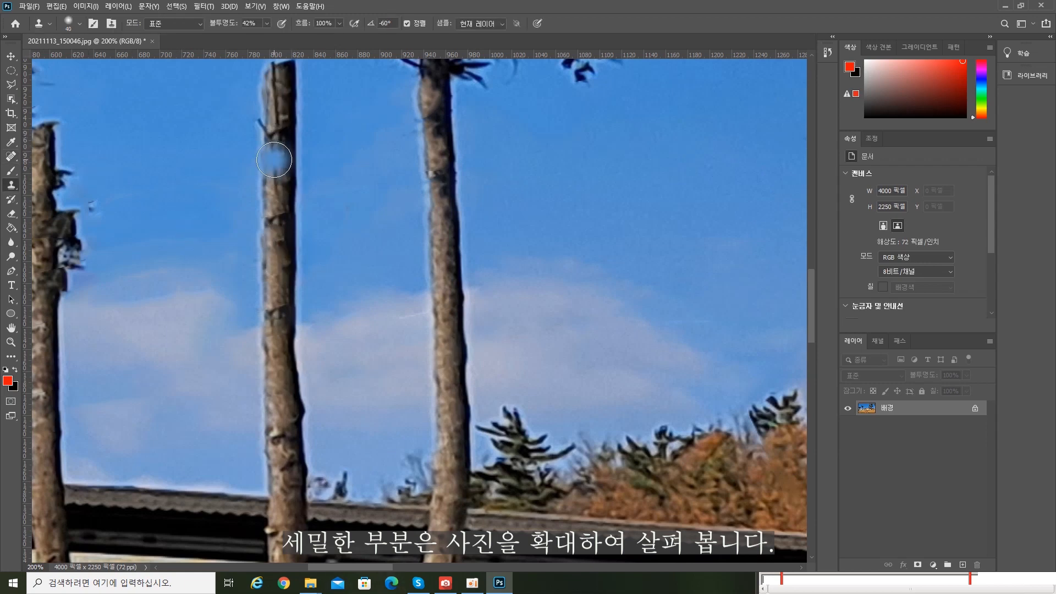
key("bracketleft")
key("bracketleft")
key("bracketleft")
key("ctrl+z")
left_click_drag(274, 194, 274, 142)
left_click_drag(279, 85, 276, 125)
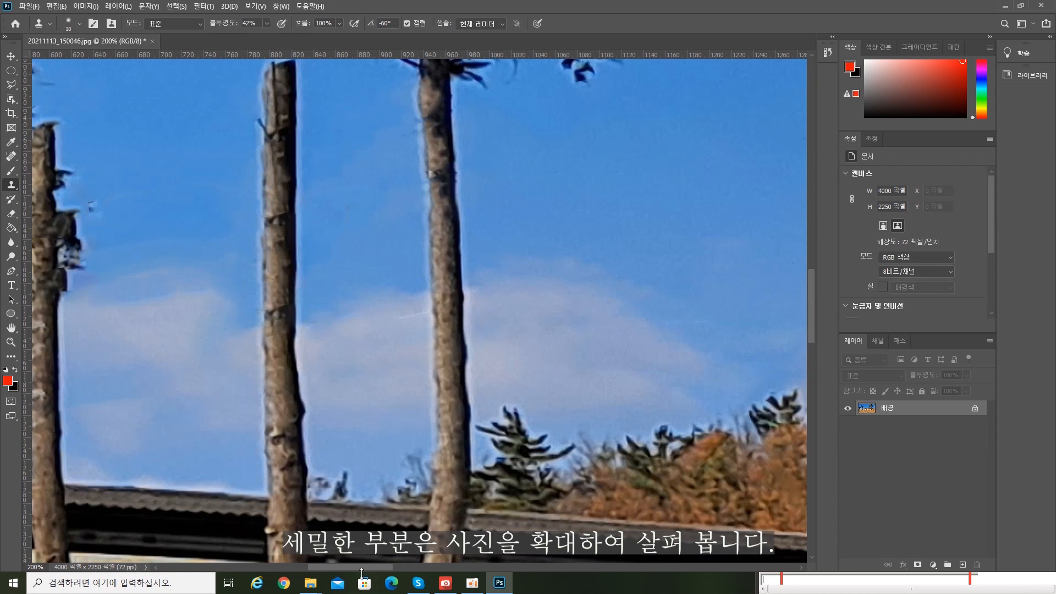
- Heal the stray marks in the sky beneath and between the pine branches with a size 15 Spot Healing Brush
left_click_drag(362, 567, 324, 568)
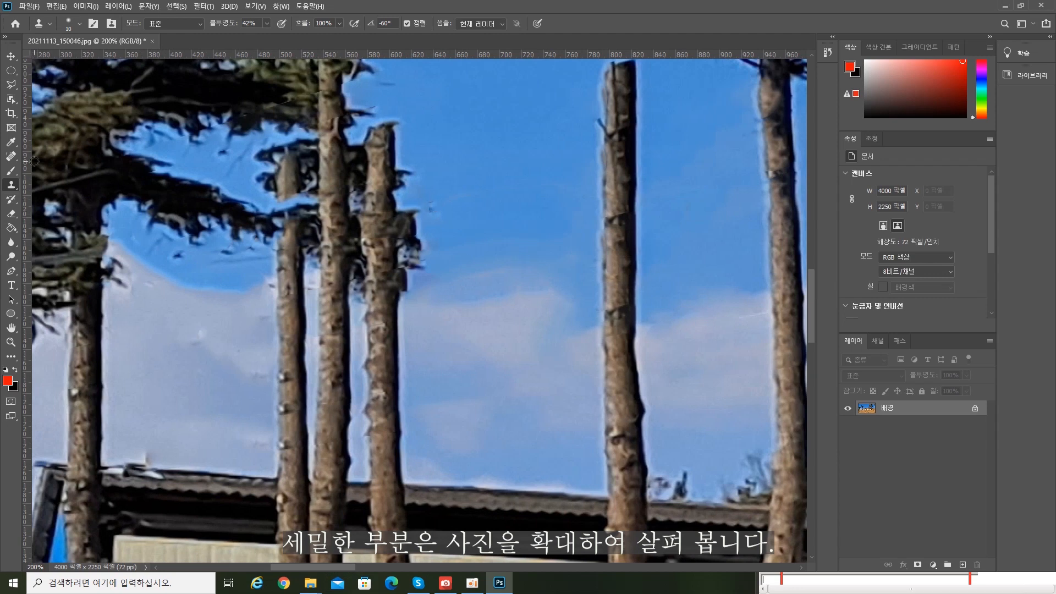
key("j")
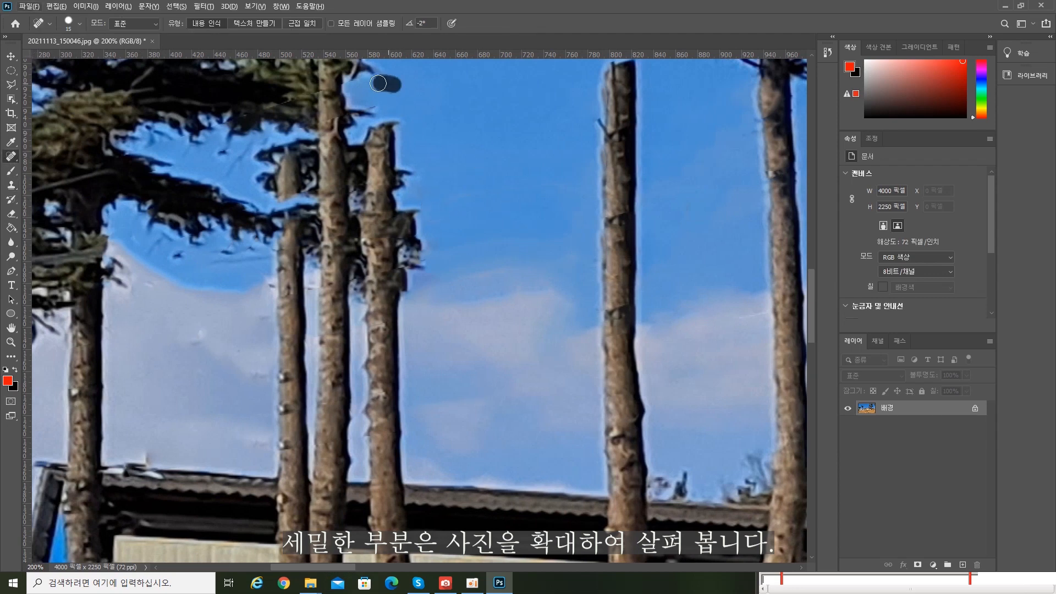
mouse_move(131, 234)
left_mouse_down()
mouse_move(174, 260)
mouse_move(246, 254)
left_mouse_up()
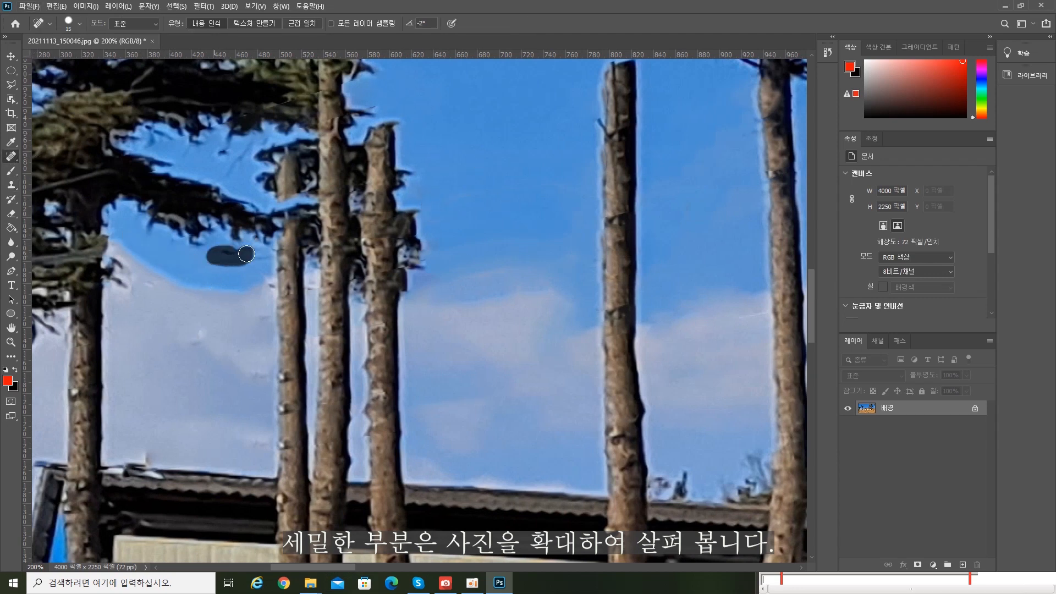
left_click(121, 284)
mouse_move(228, 167)
left_mouse_down()
mouse_move(248, 145)
mouse_move(222, 150)
left_mouse_up()
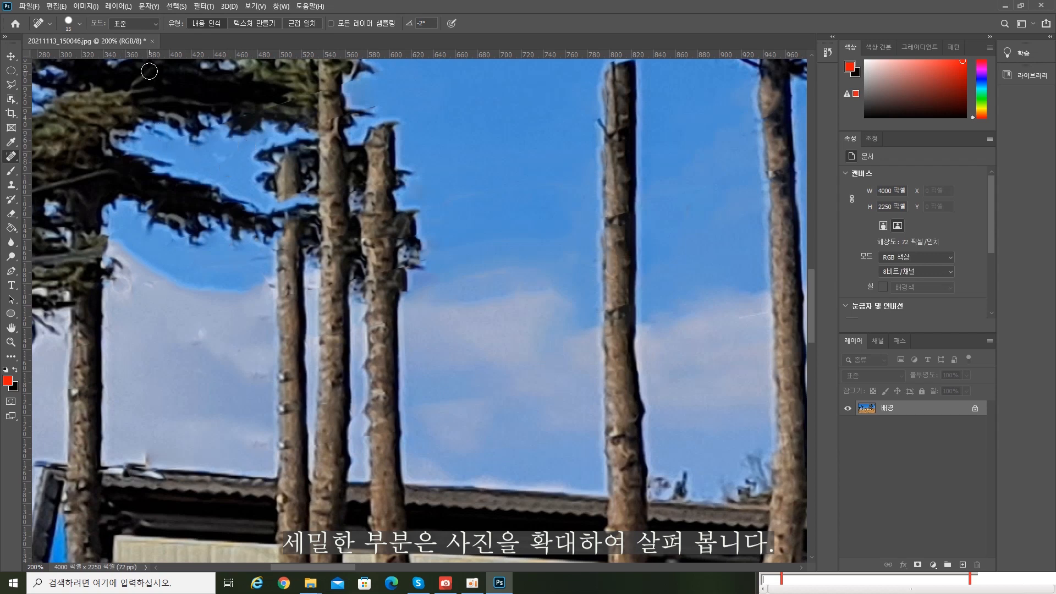
- Rebuild the broken leftmost trunk of the three-trunk group with a size 10 Clone Stamp at 100% opacity, sampling nearby bark
left_click(11, 185)
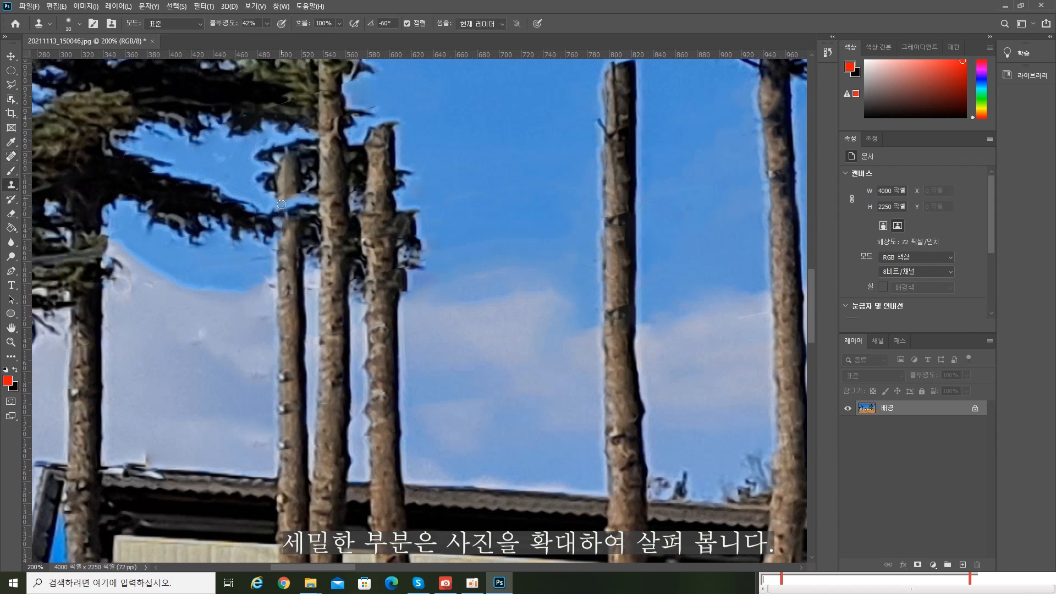
left_click(266, 23)
left_click_drag(267, 37, 303, 38)
left_click(288, 182, "alt")
left_click_drag(286, 204, 293, 202)
left_click(289, 162, "alt")
mouse_move(289, 139)
left_mouse_down()
mouse_move(281, 151)
mouse_move(276, 126)
mouse_move(286, 140)
left_mouse_up()
left_click(288, 149, "alt")
left_click(288, 153, "alt")
left_click(290, 136)
left_click(281, 193, "alt")
left_click_drag(281, 213, 286, 252)
scroll(269, 569, "left", 5)
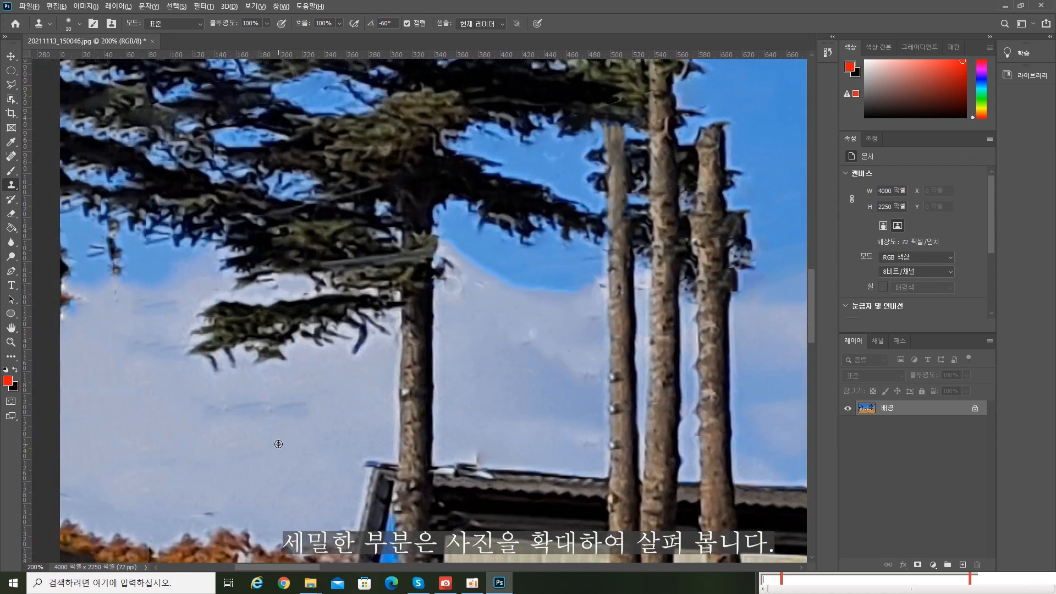
- Heal the stray marks in the sky left of and below the leftmost pine with a size 30 Spot Healing Brush
left_click(11, 156)
key("bracketright")
left_click_drag(306, 411, 245, 408)
left_click(206, 511)
mouse_move(116, 266)
left_mouse_down()
mouse_move(102, 250)
mouse_move(108, 237)
left_mouse_up()
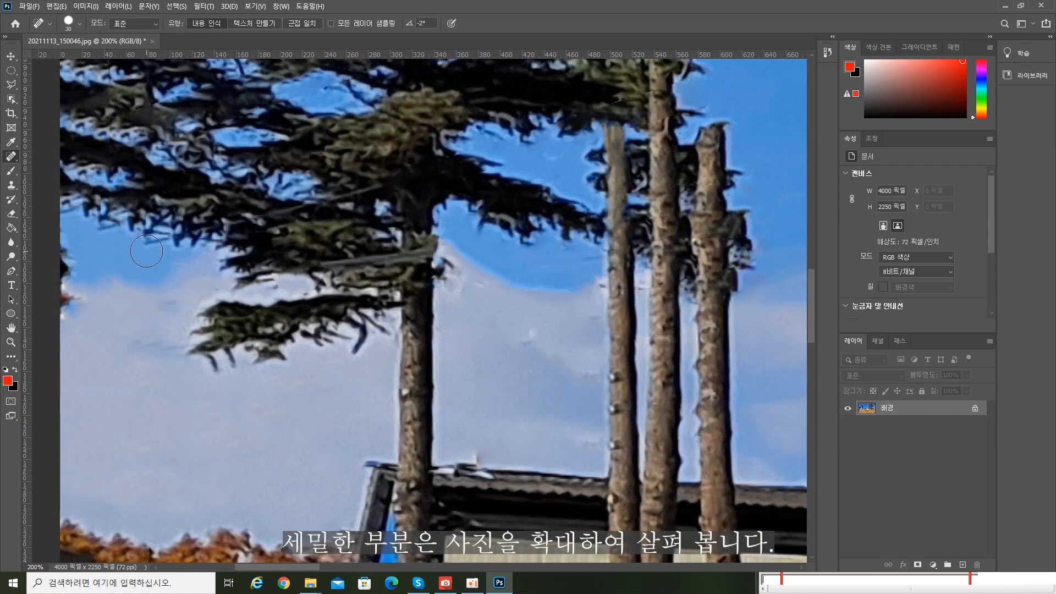
- Remove the wire crossing the autumn trees above the greenish roof and the stray marks along the neighbouring roof edge with the Spot Healing Brush
left_click_drag(263, 567, 230, 568)
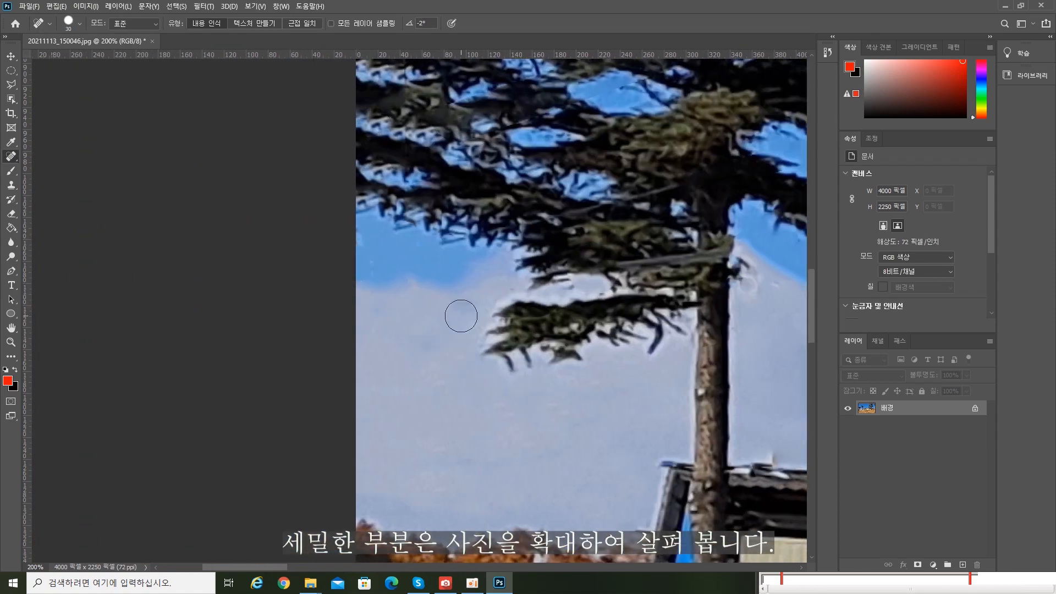
left_click_drag(812, 330, 813, 380)
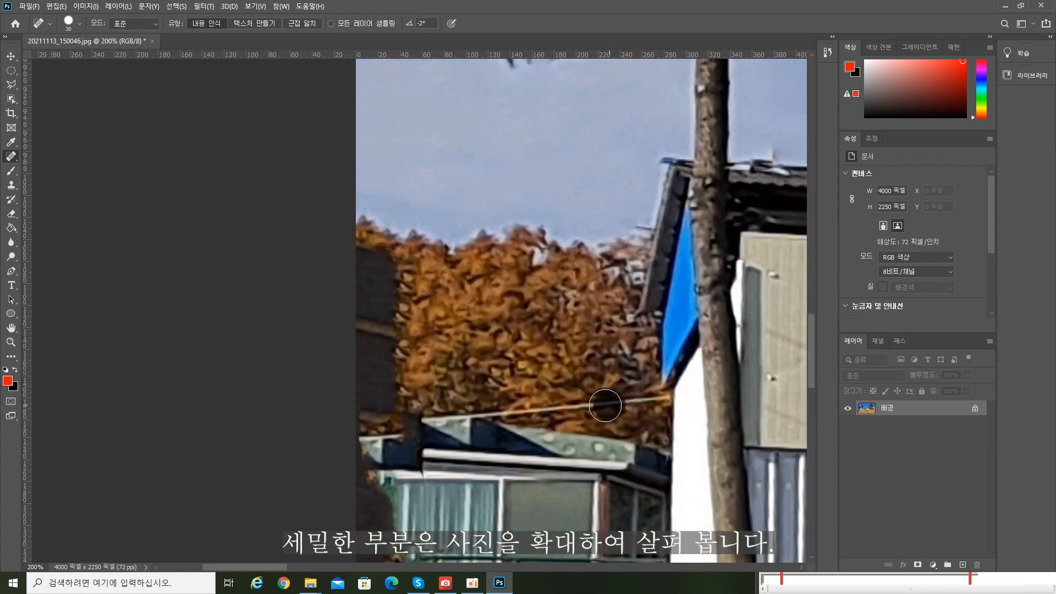
left_click_drag(660, 404, 486, 406)
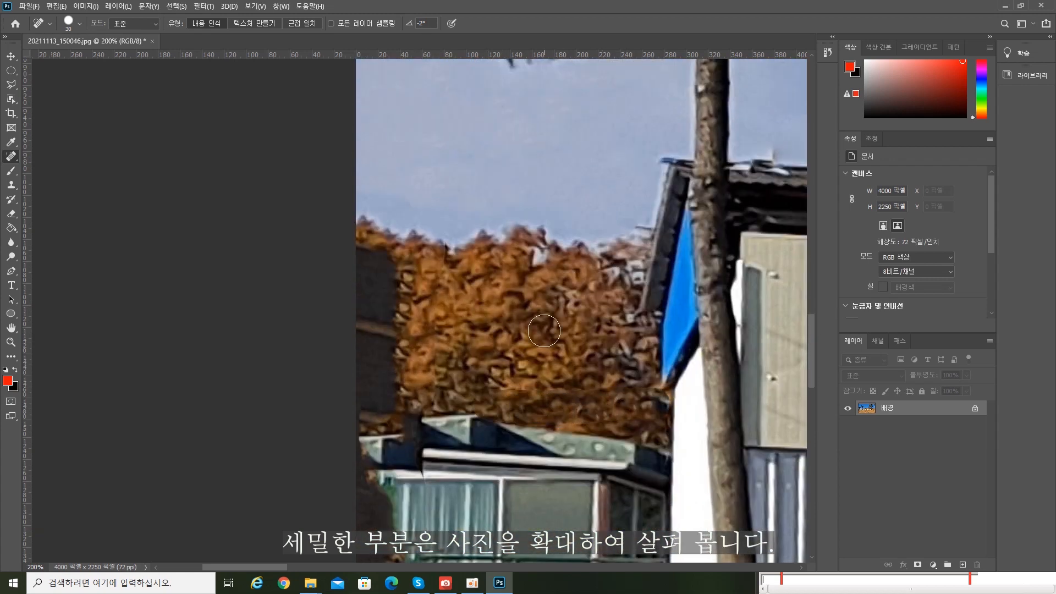
left_click(373, 336)
left_click(643, 239)
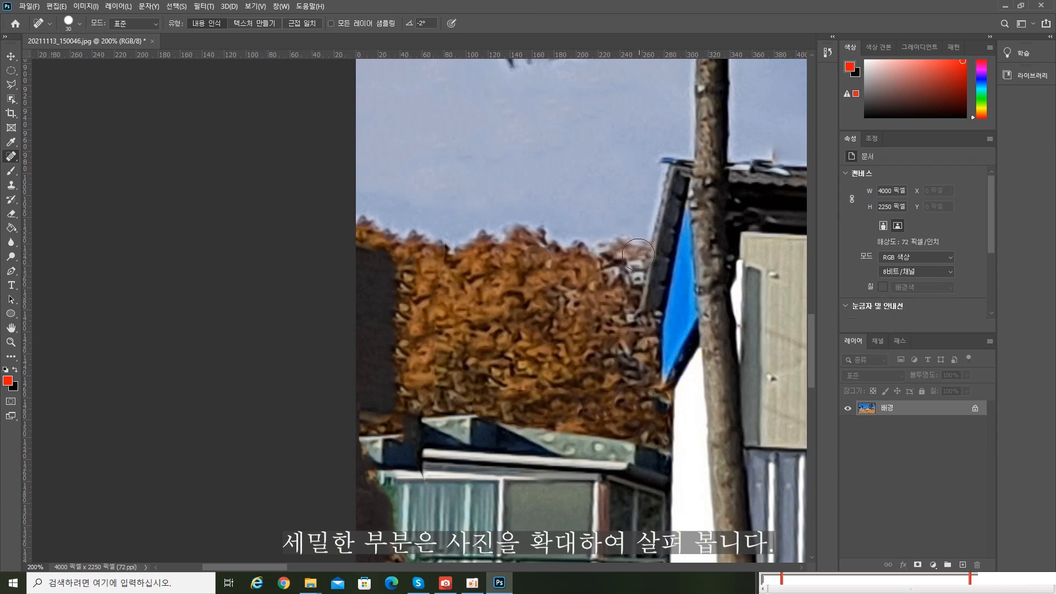
left_click(670, 165)
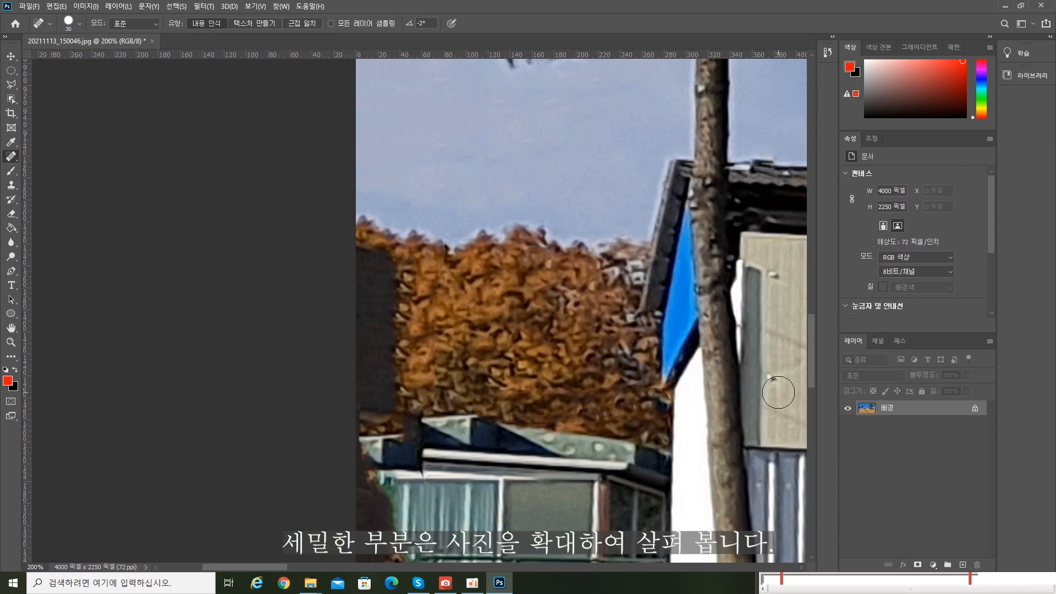
- Heal the sky just above the leftmost pine and the grey remnant across its lower branches near the trunk
left_click_drag(811, 321, 819, 231)
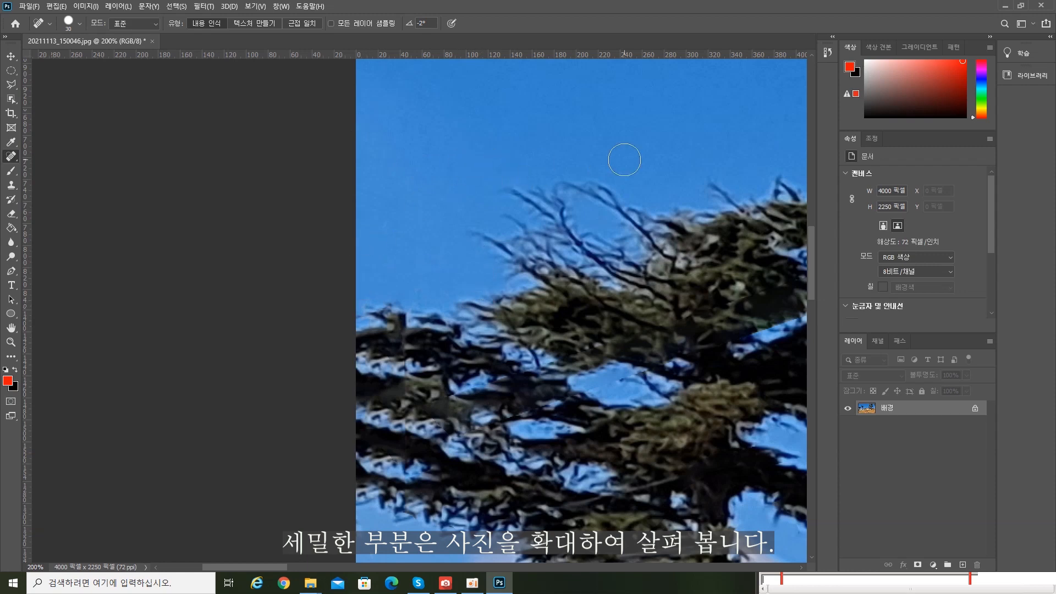
left_click_drag(682, 168, 729, 190)
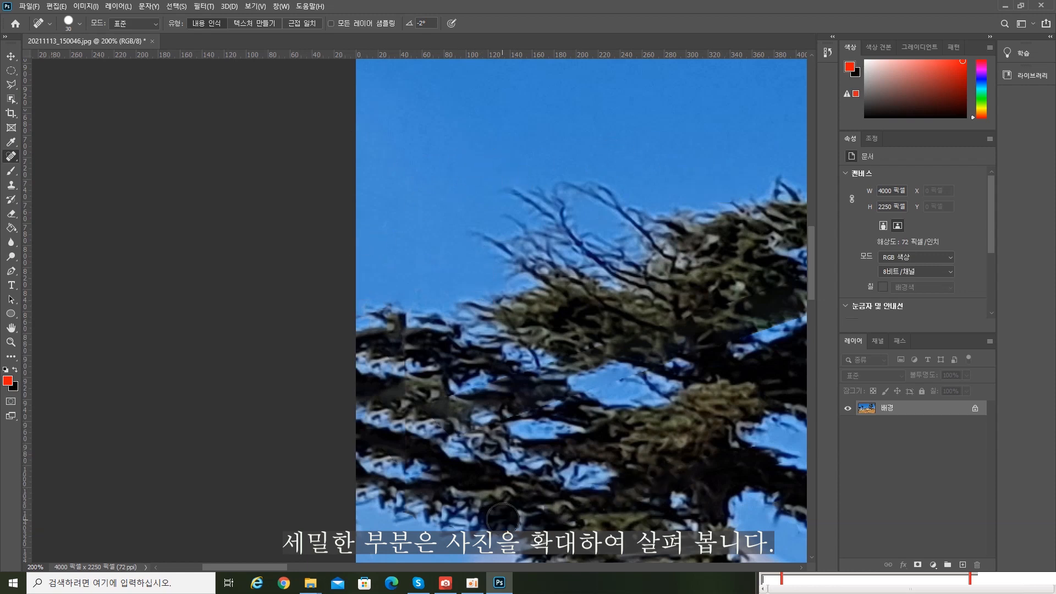
scroll(501, 517, "down", 3)
left_click_drag(720, 455, 619, 466)
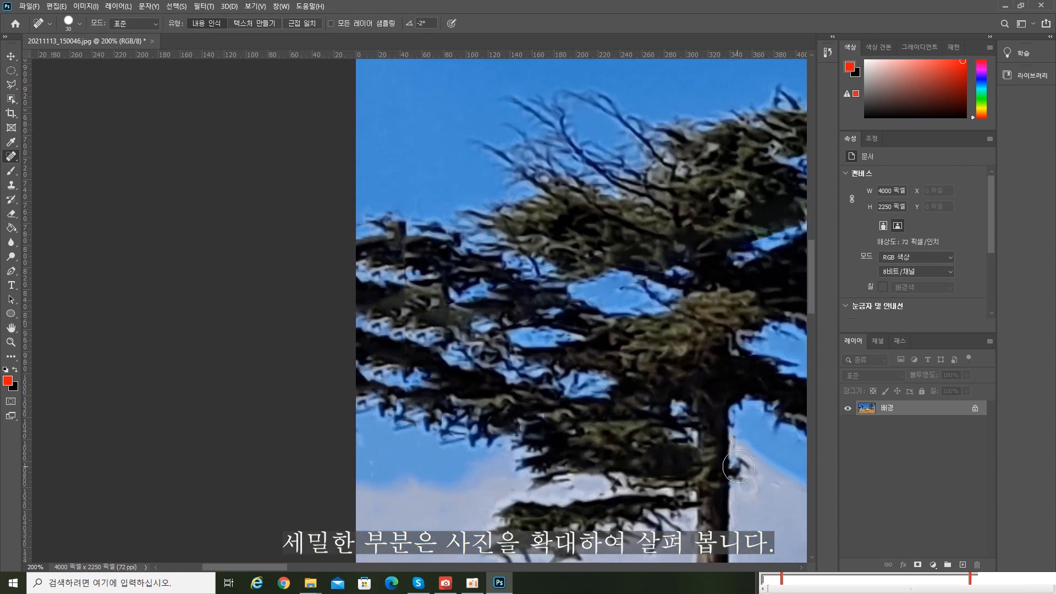
- At 66.7% zoom, heal away the small white object standing on the long grey building's roof edge
key("ctrl+minus")
key("ctrl+minus")
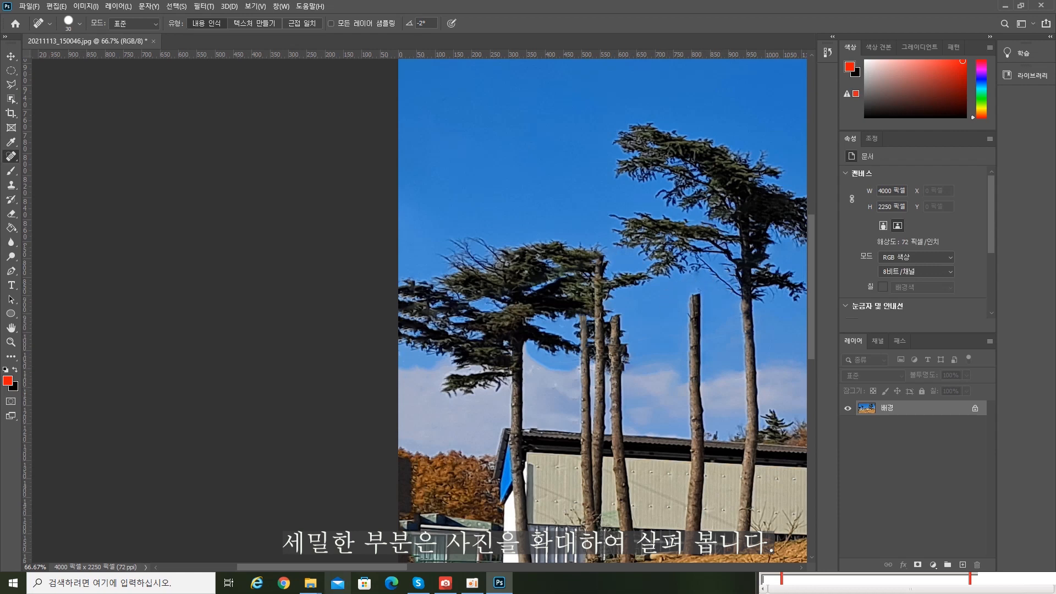
left_click_drag(361, 567, 499, 579)
left_click(474, 582)
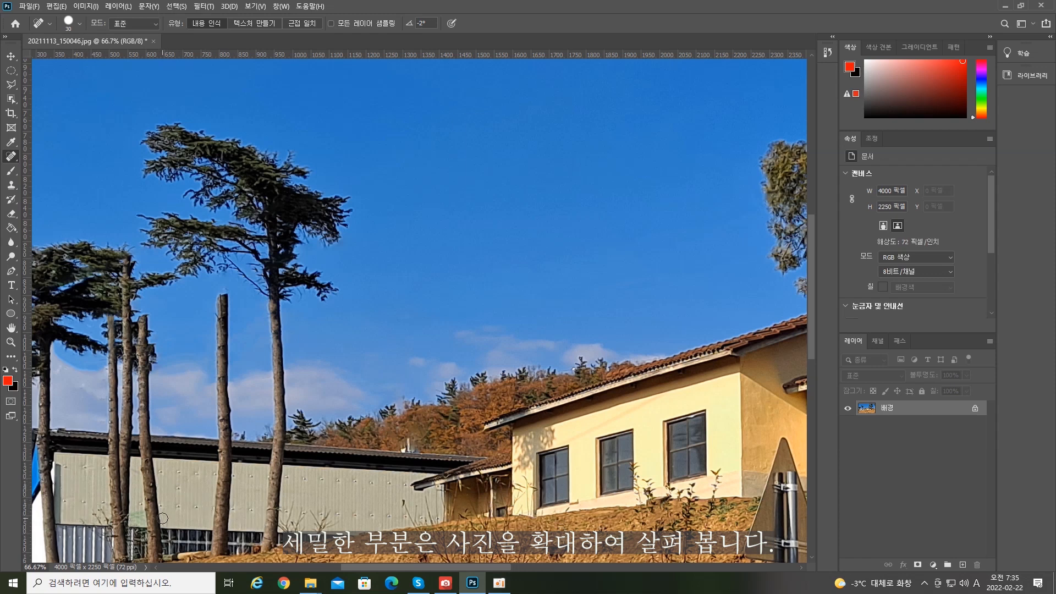
left_click(406, 451)
- Examine the house, the large trees and the surrounding sky at several magnifications for leftover pole and wire traces
left_click(11, 185)
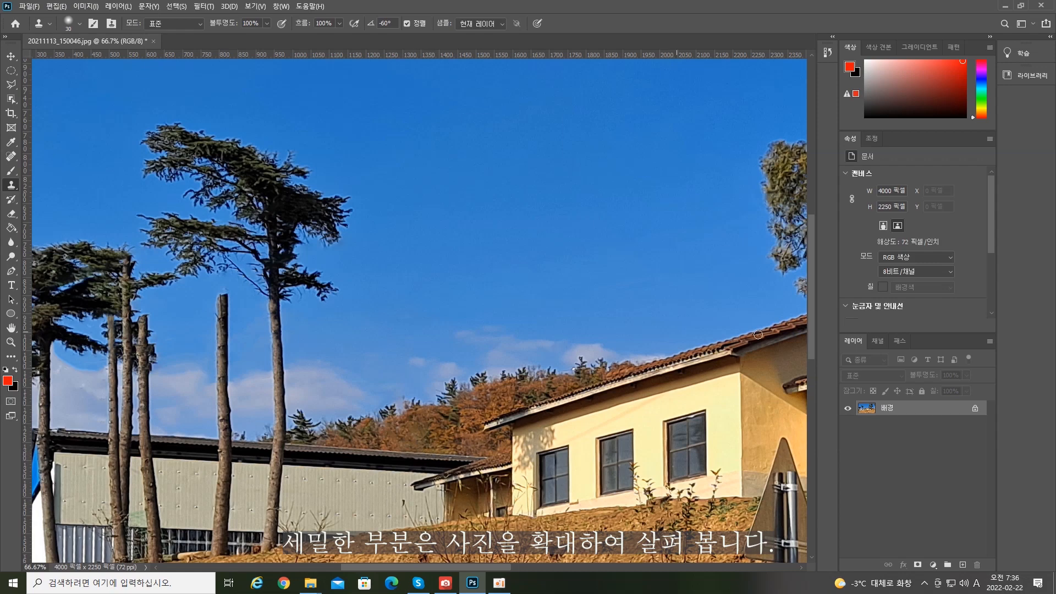
key("ctrl+minus")
key("ctrl+minus")
key("ctrl+minus")
key("ctrl+plus")
key("ctrl+plus")
key("ctrl+plus")
key("ctrl+plus")
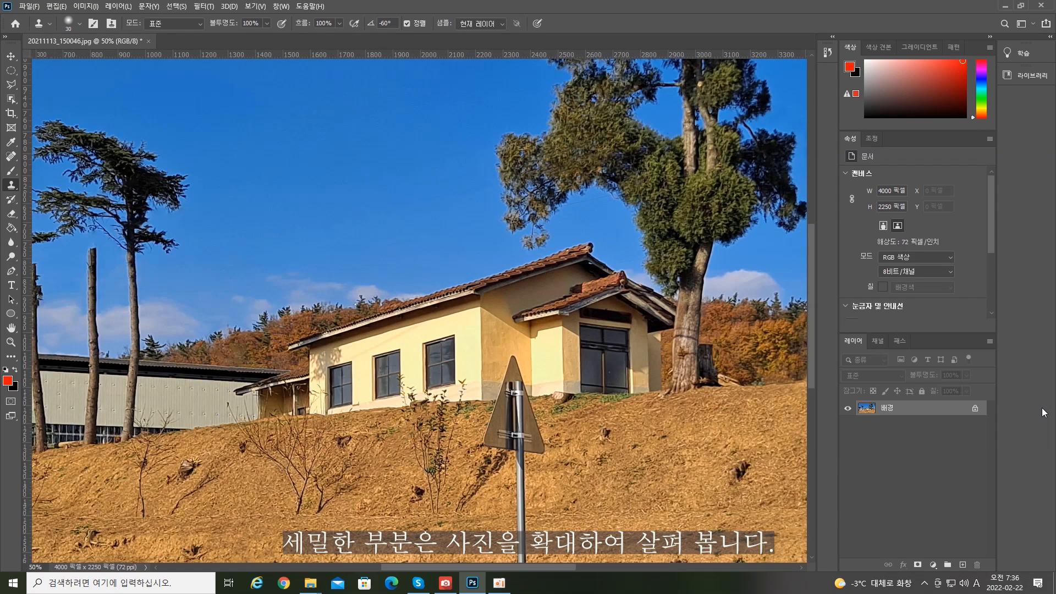
left_click_drag(504, 570, 537, 569)
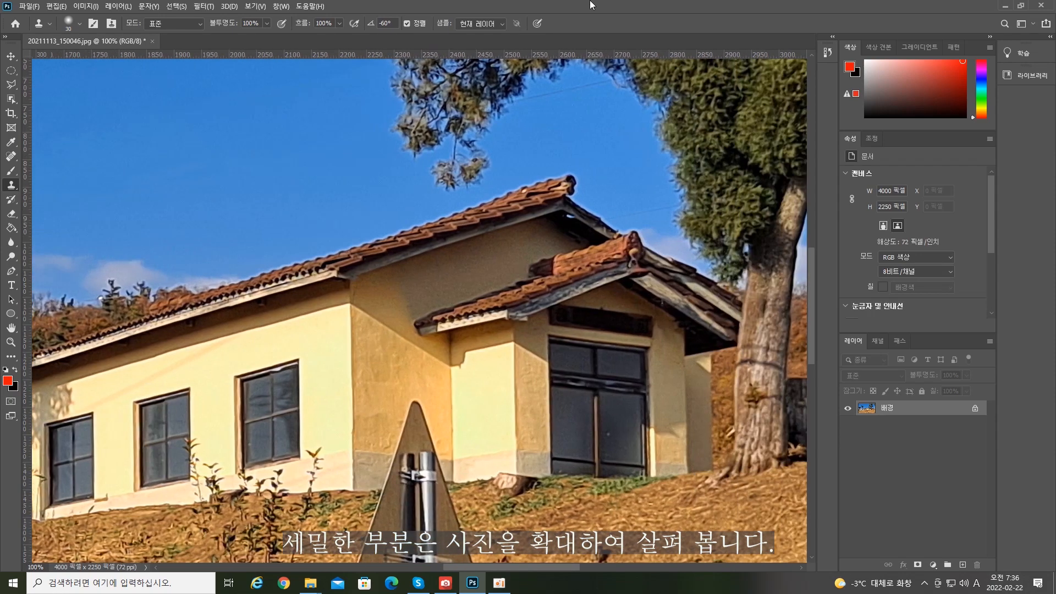
left_click(11, 156)
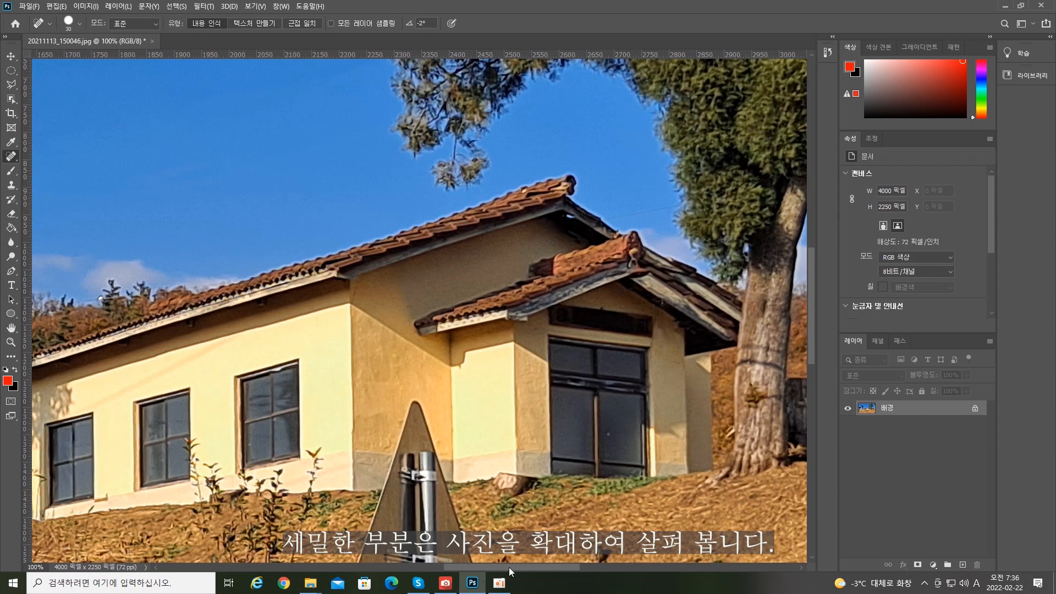
left_click_drag(509, 568, 581, 568)
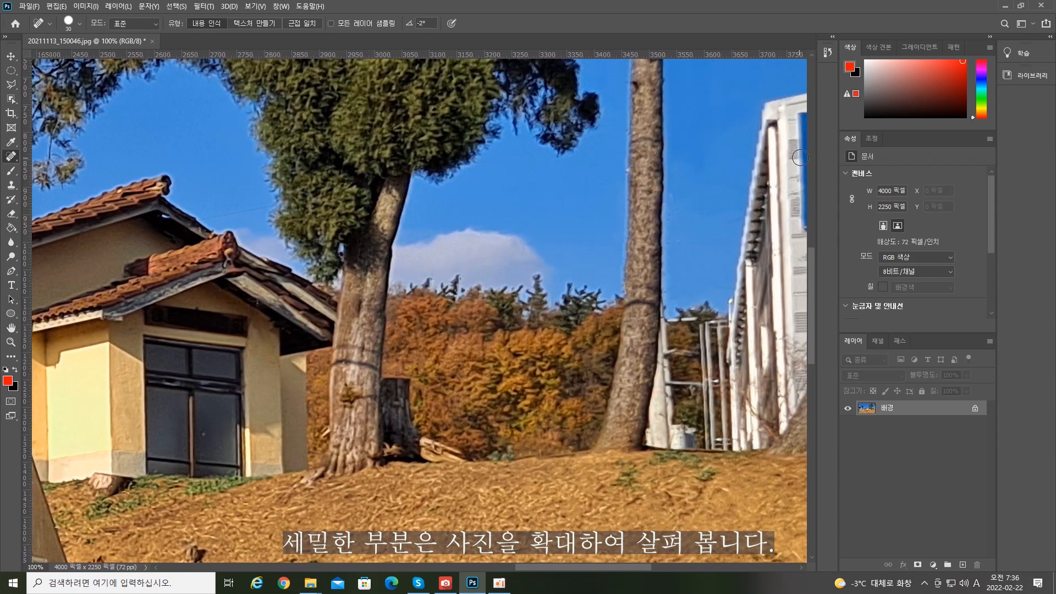
scroll(800, 158, "up", 10)
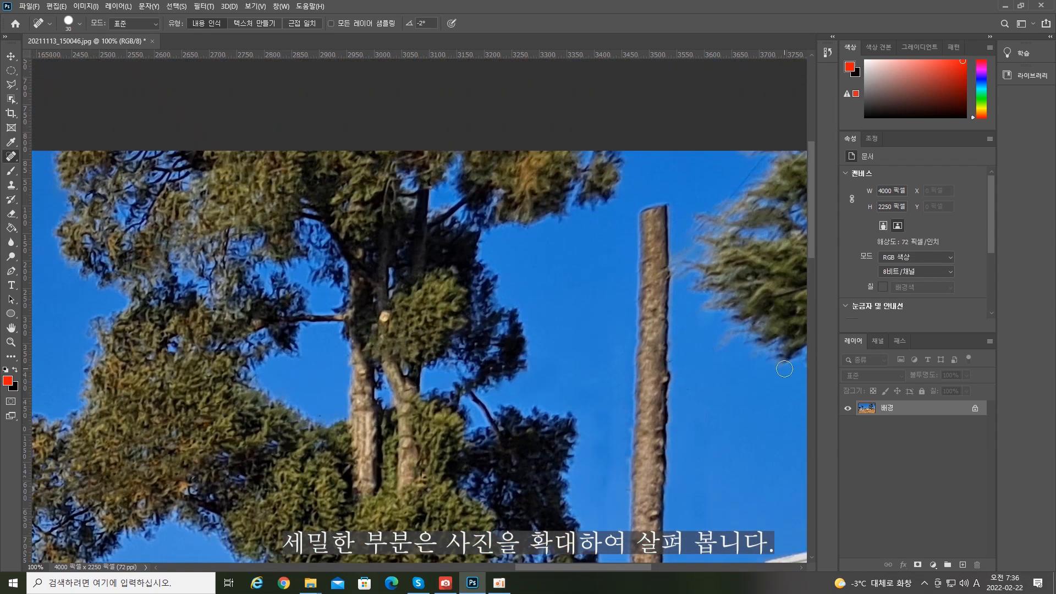
mouse_move(620, 567)
left_mouse_down()
mouse_move(675, 569)
mouse_move(643, 569)
left_mouse_up()
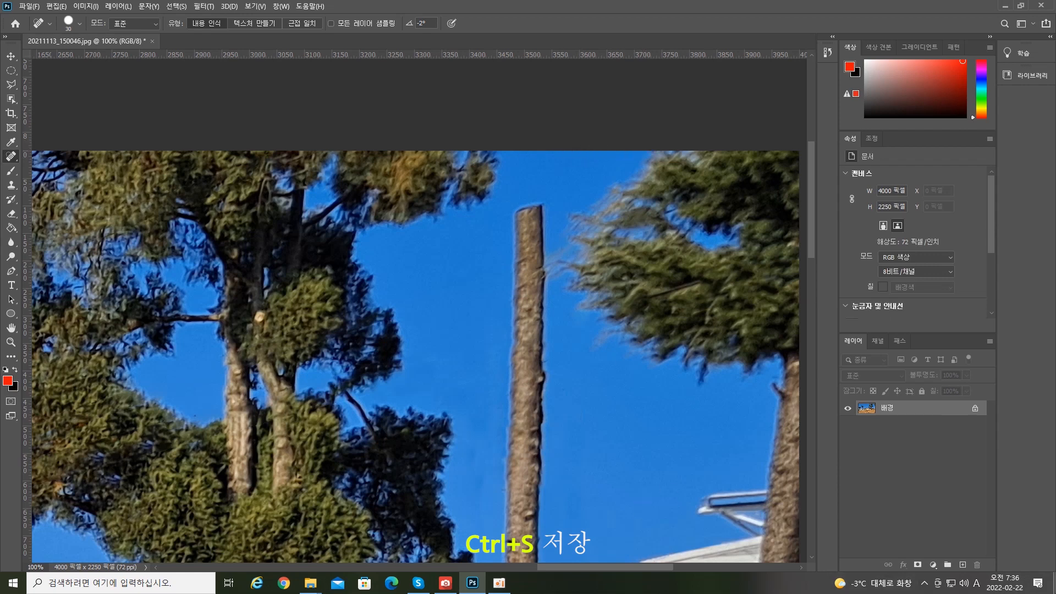
key("ctrl+0")
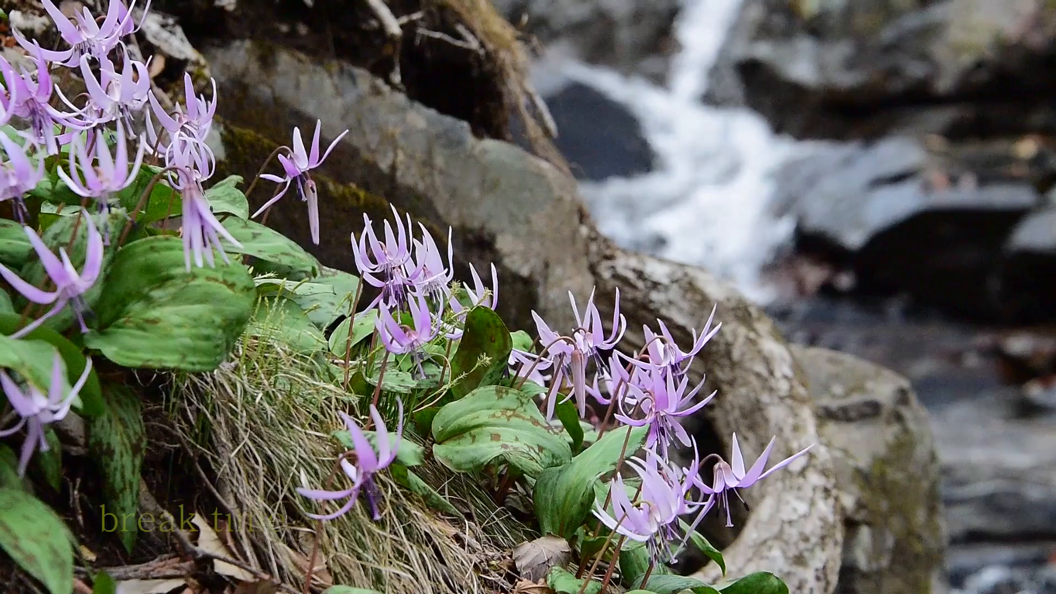
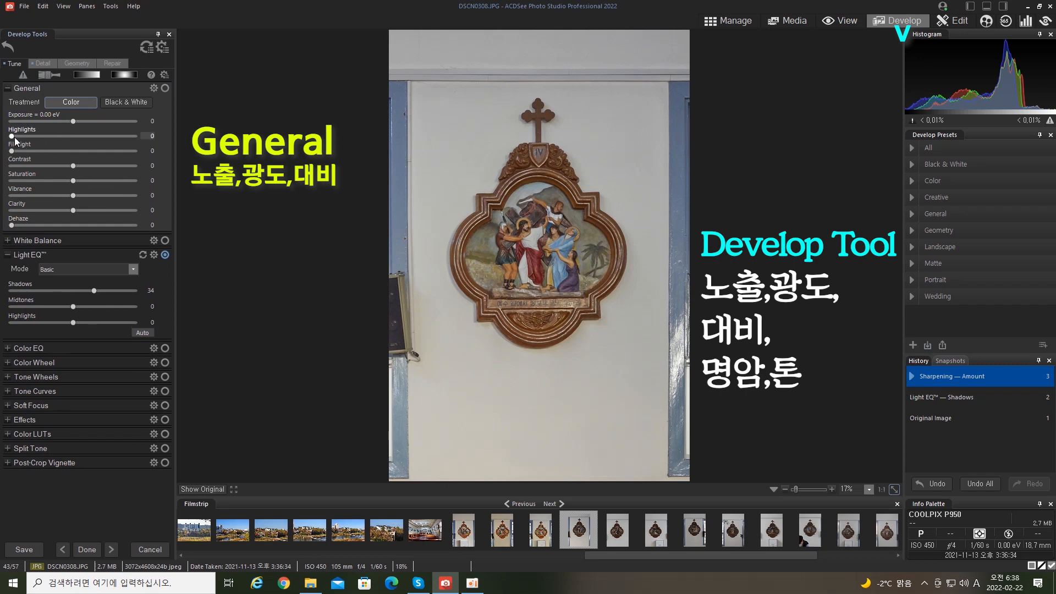
- In ACDSee Photo Studio's Develop mode, set DSCN0308.JPG's General Highlights to 10 and adjust its Light EQ midtones and highlights
left_click_drag(12, 136, 18, 137)
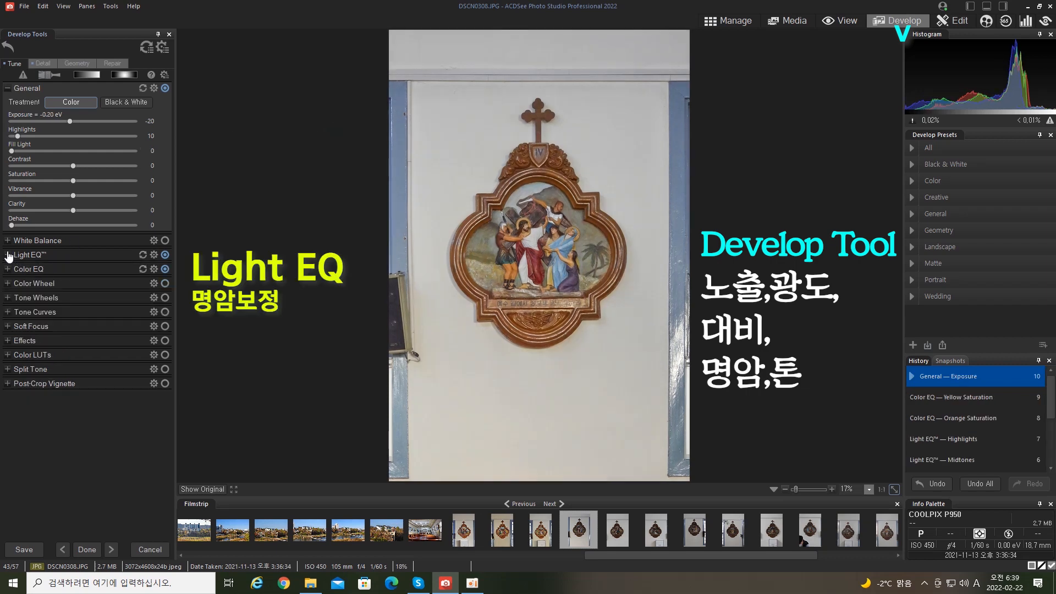
left_click(12, 256)
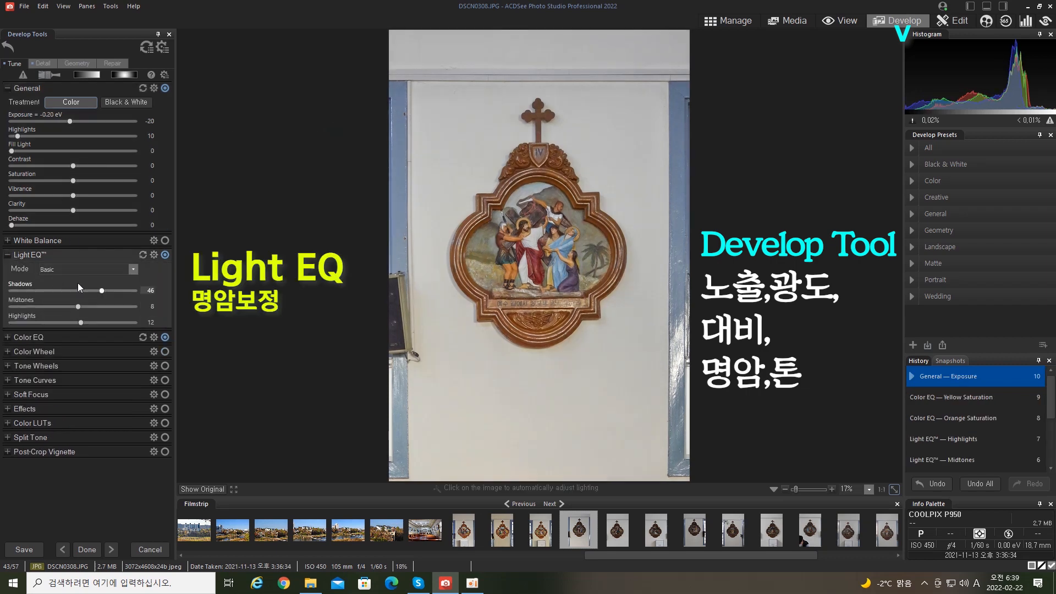
mouse_move(78, 305)
left_mouse_down()
mouse_move(68, 306)
mouse_move(108, 290)
mouse_move(85, 323)
left_mouse_up()
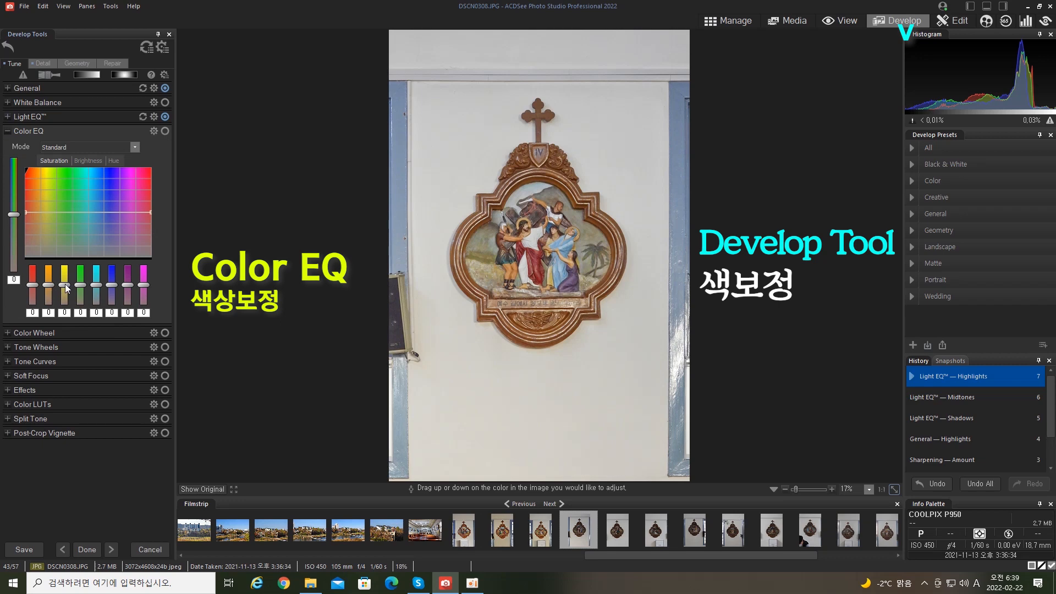
- Adjust the orange and yellow saturation in the Color EQ and raise the sharpening amount
left_click_drag(48, 285, 65, 288)
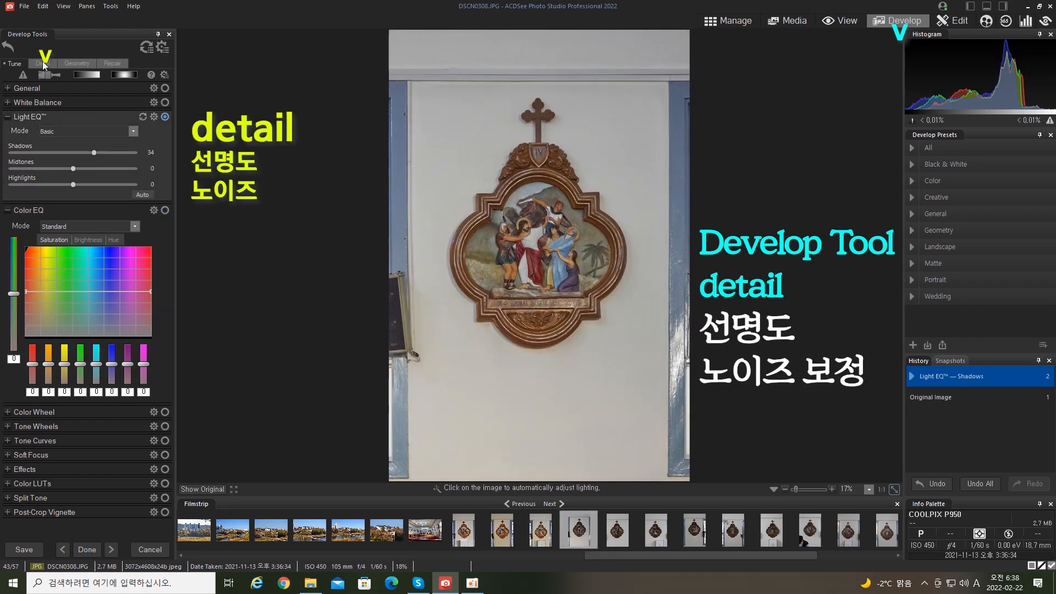
left_click(43, 64)
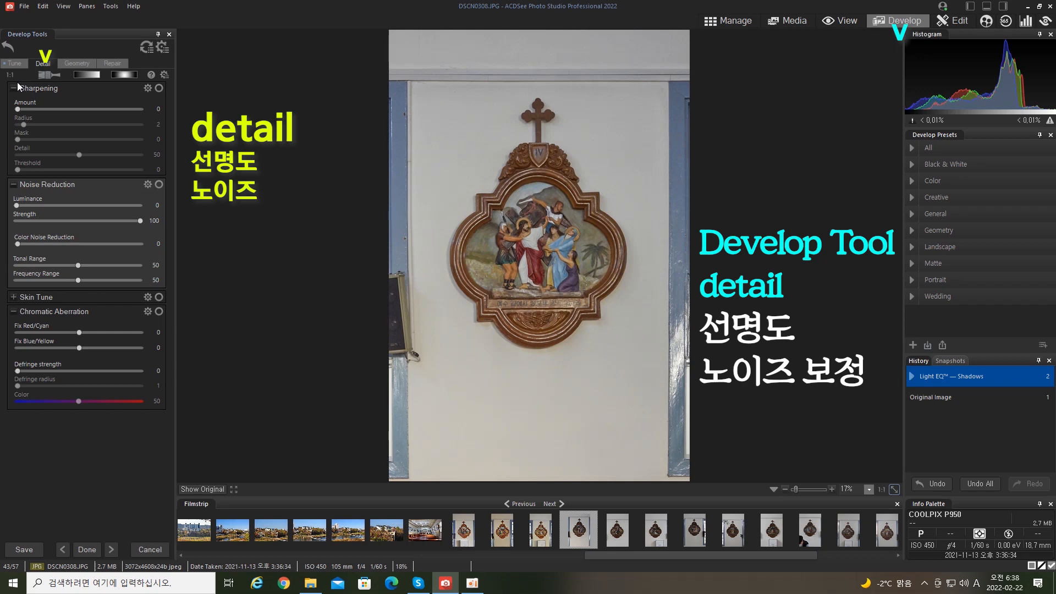
left_click(20, 109)
left_click_drag(20, 109, 38, 109)
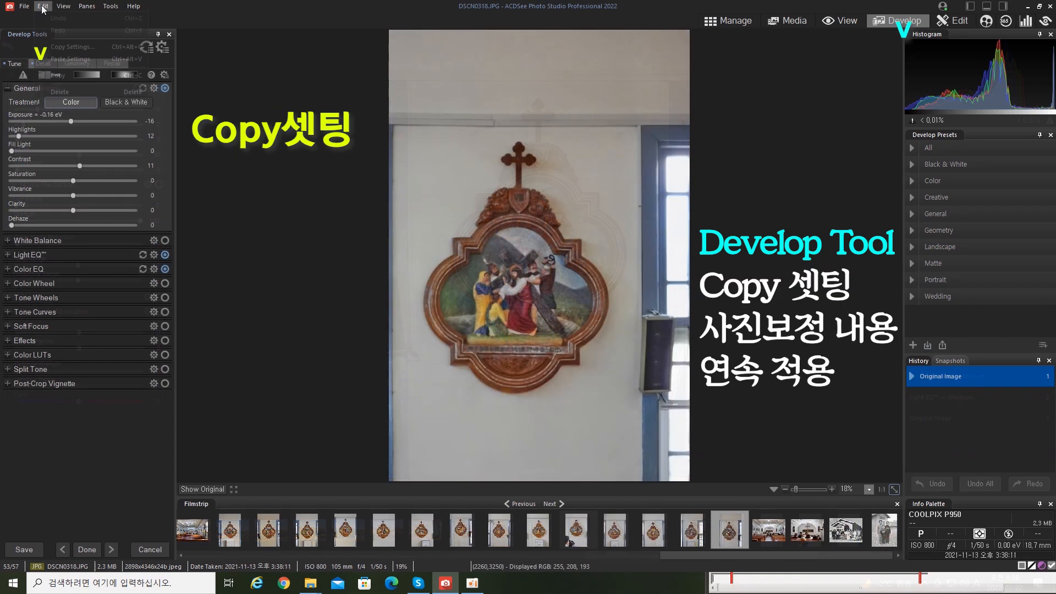
- Copy the develop settings of the corrected photo and paste them onto DSCN0309.JPG
left_click(43, 7)
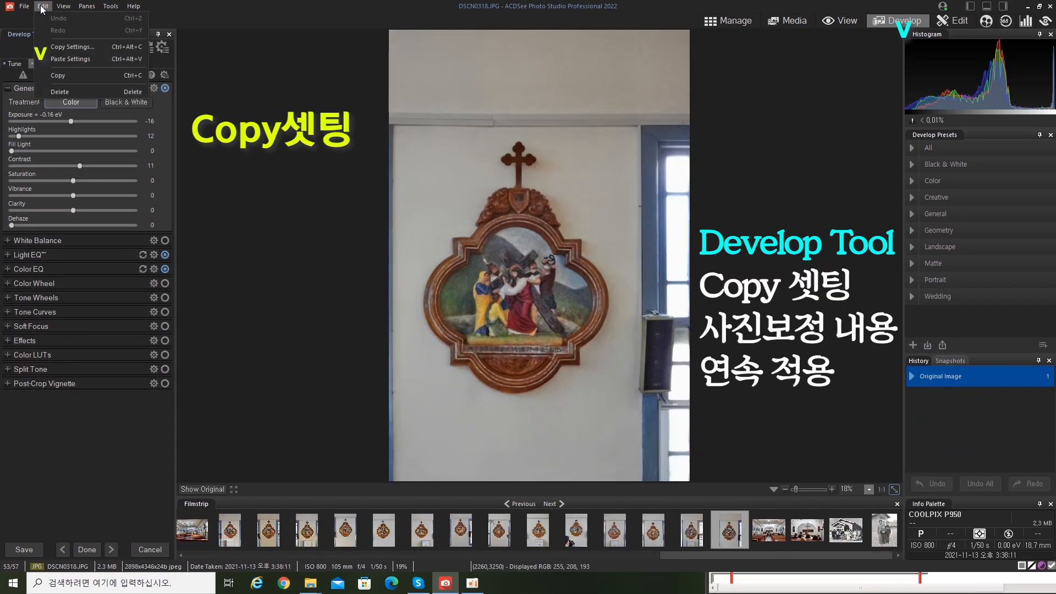
left_click(72, 46)
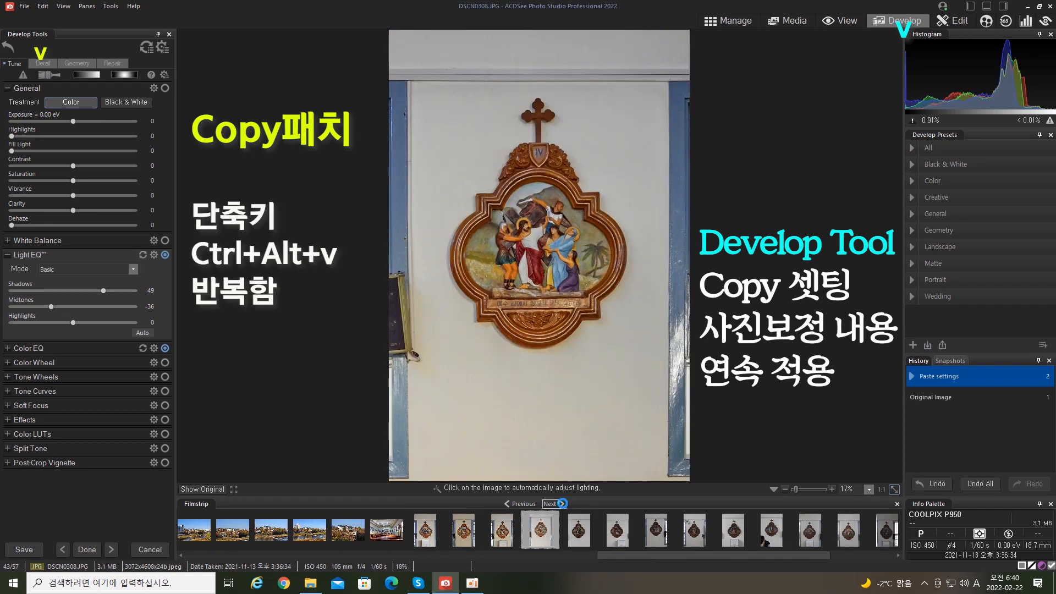
left_click(562, 504)
key("ctrl+alt+v")
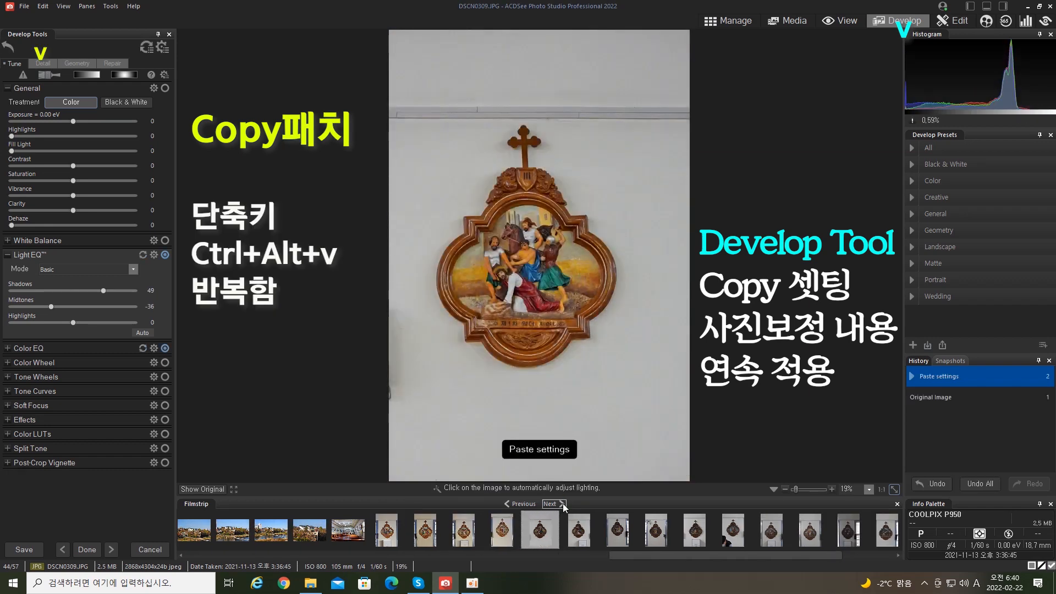
- Paste the copied develop settings onto each of the photos from DSCN0310.JPG through DSCN0317.JPG
left_click(562, 505)
key("ctrl+alt+v")
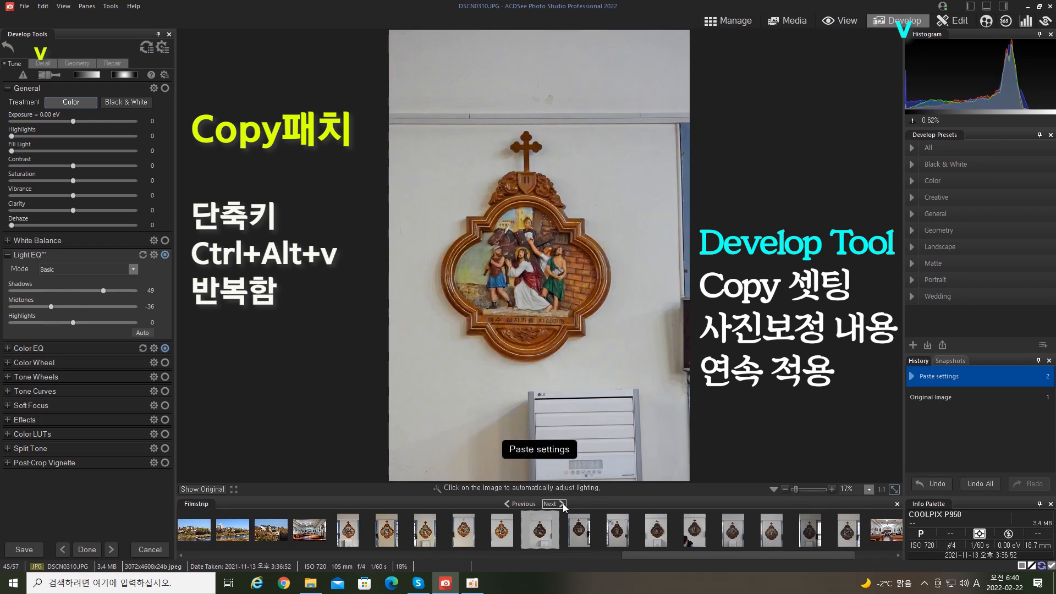
left_click(563, 505)
key("ctrl+alt+v")
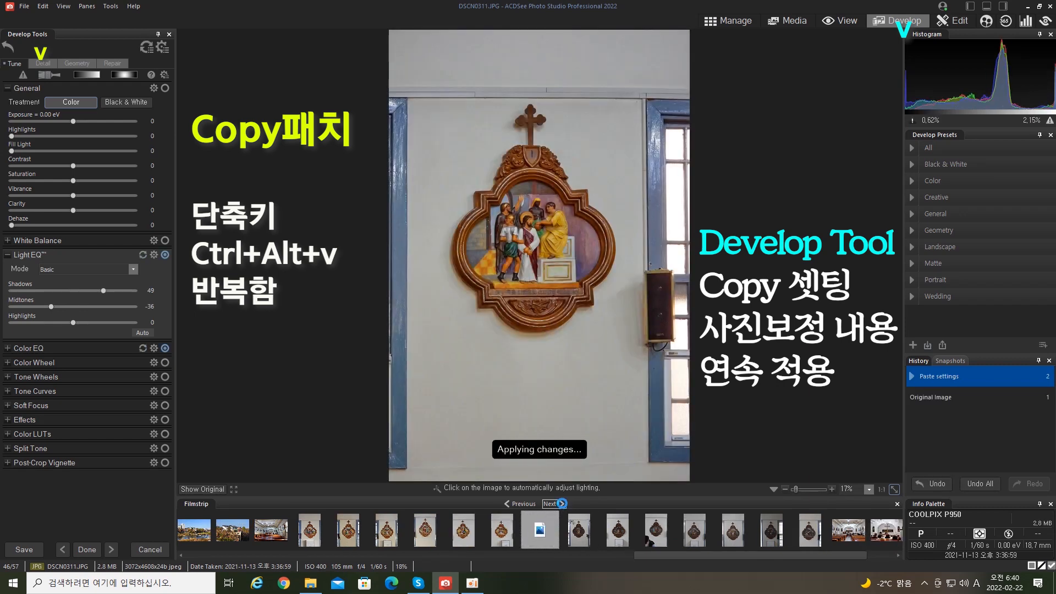
left_click(561, 504)
key("ctrl+alt+v")
left_click(561, 504)
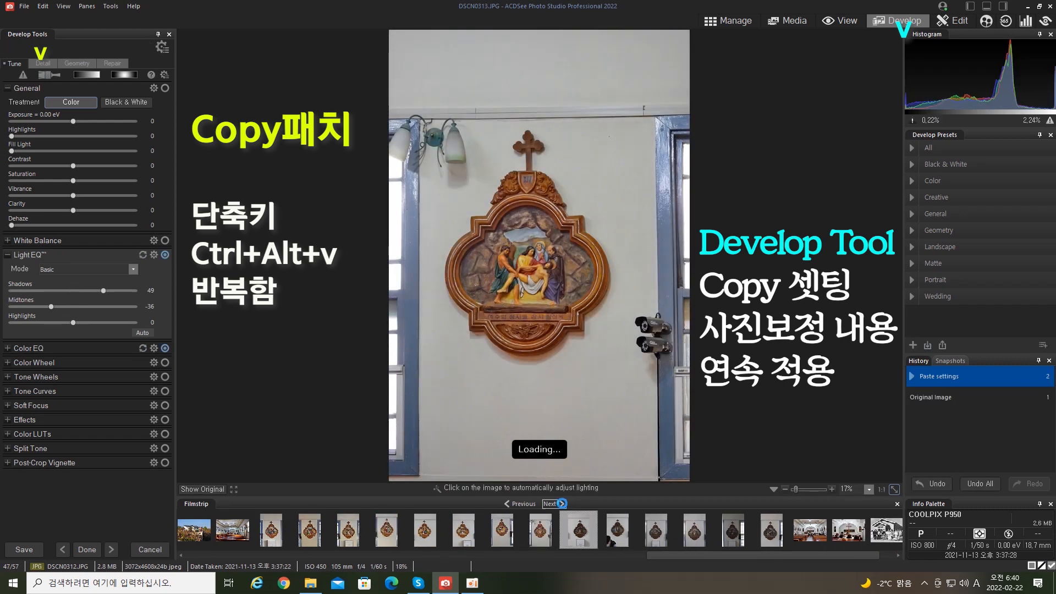
key("ctrl+alt+v")
left_click(561, 504)
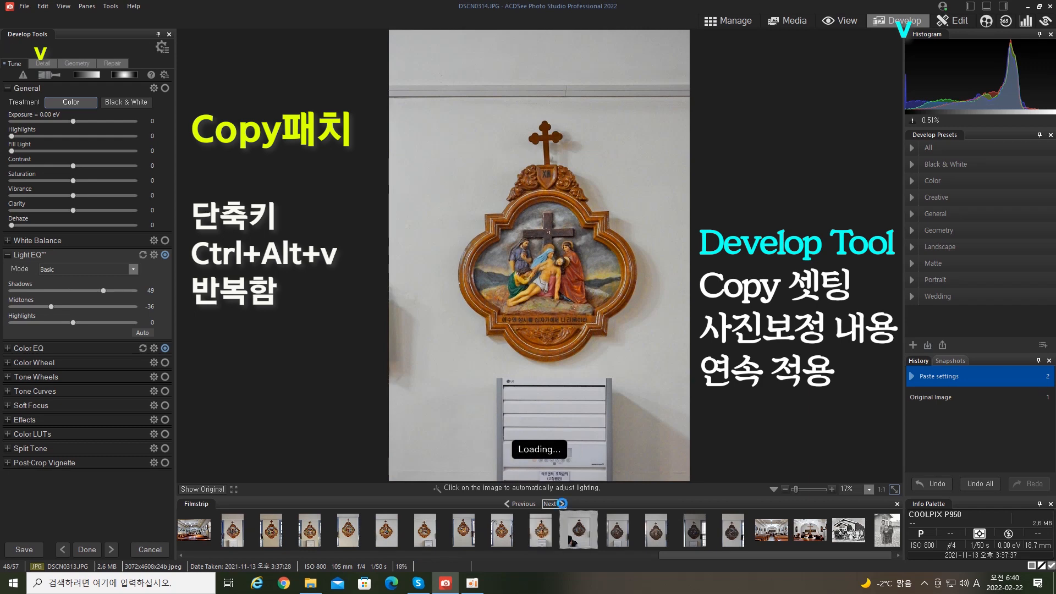
key("ctrl+alt+v")
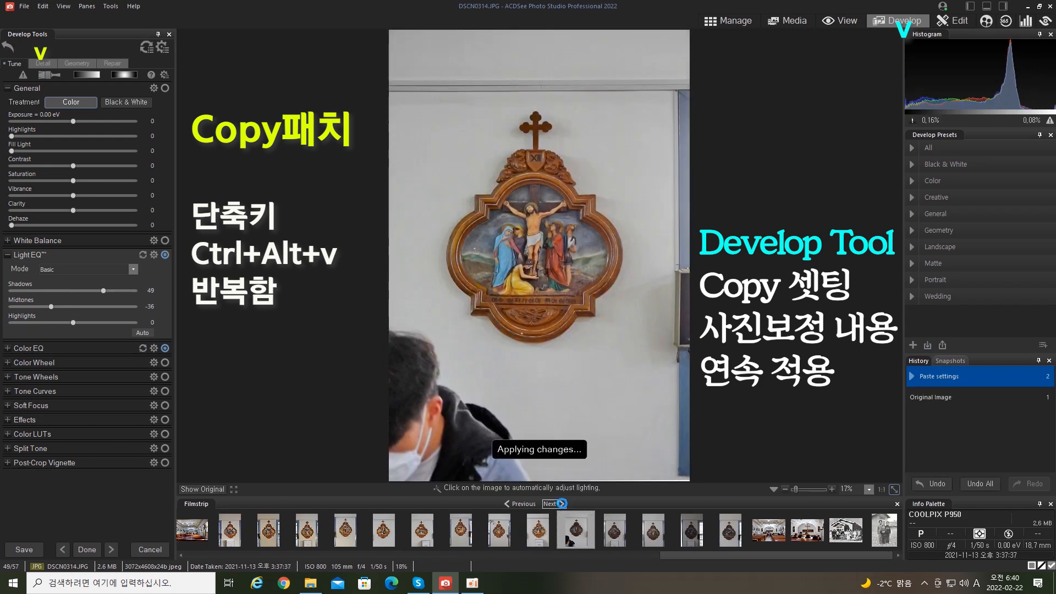
left_click(561, 504)
key("ctrl+alt+v")
left_click(561, 504)
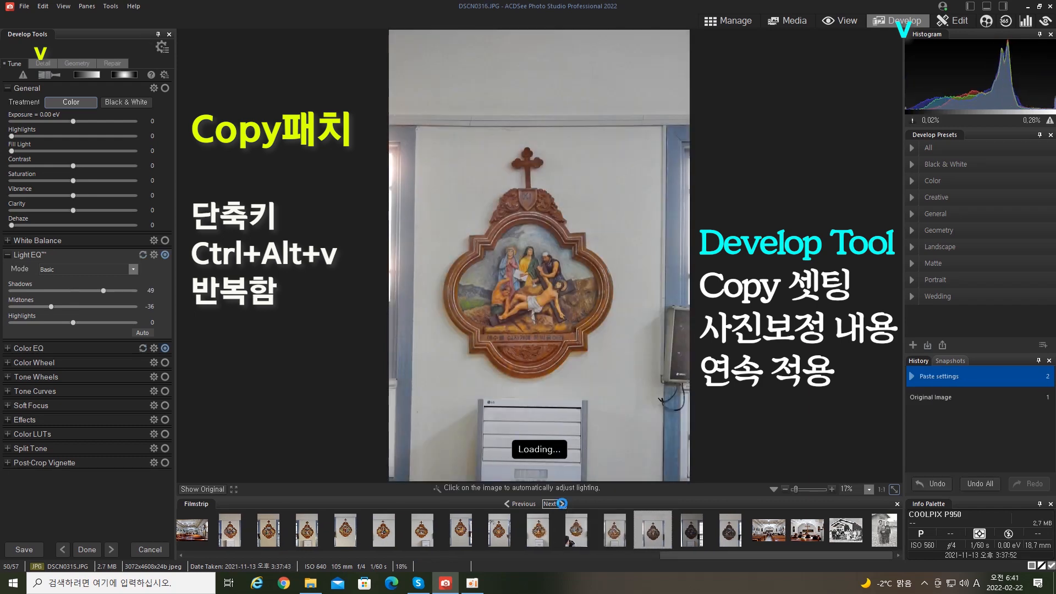
key("ctrl+alt+v")
left_click(561, 504)
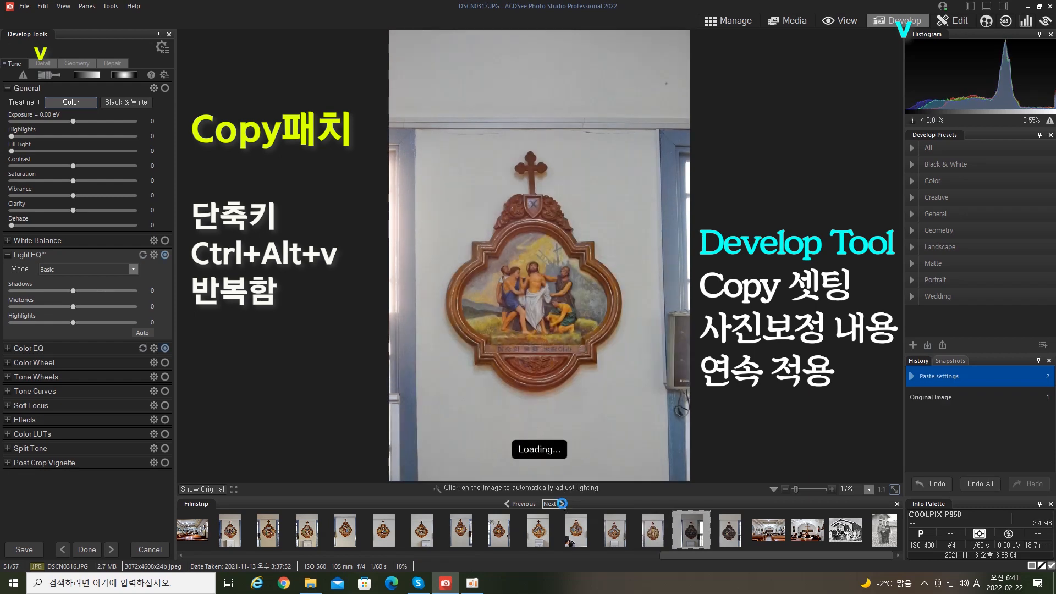
key("ctrl+alt+v")
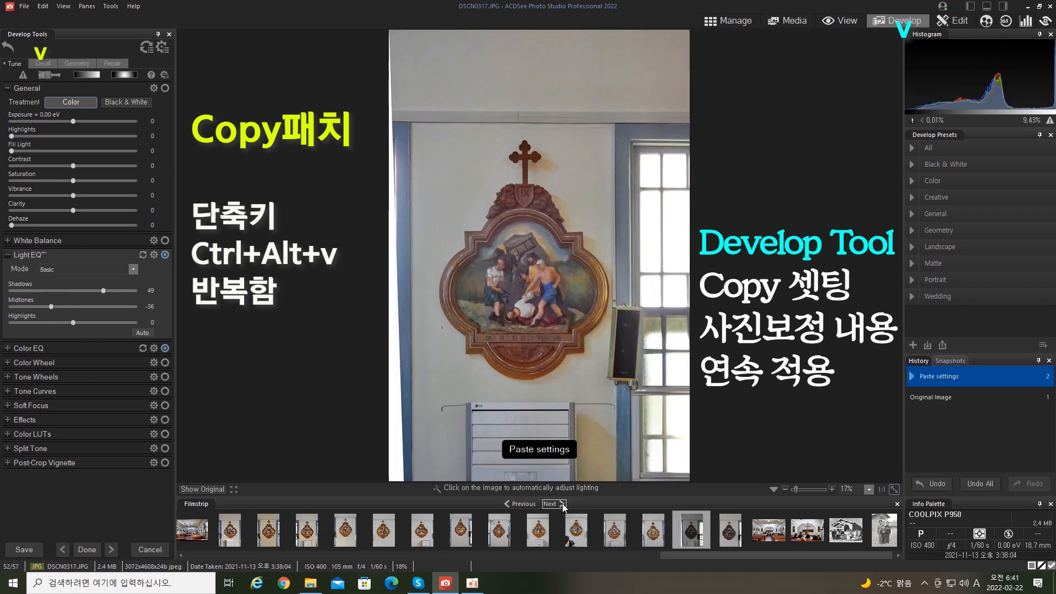
- Set DSCN0317.JPG's exposure to +0.09 eV and its Light EQ shadows to 51, midtones to -66 and highlights to 6
left_click(61, 305)
left_click(69, 118)
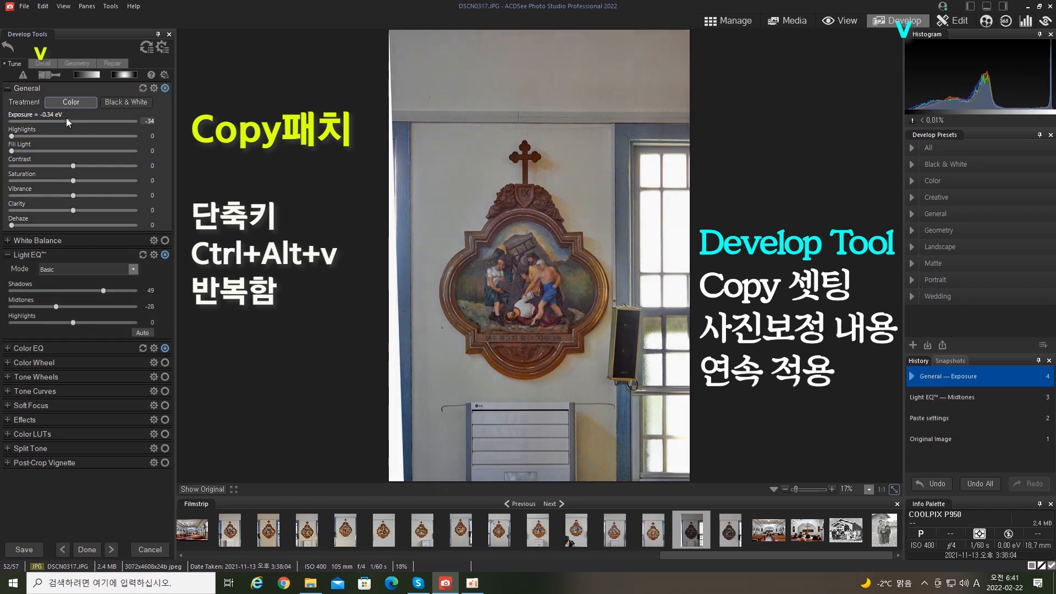
left_click_drag(66, 118, 74, 117)
left_click(32, 306)
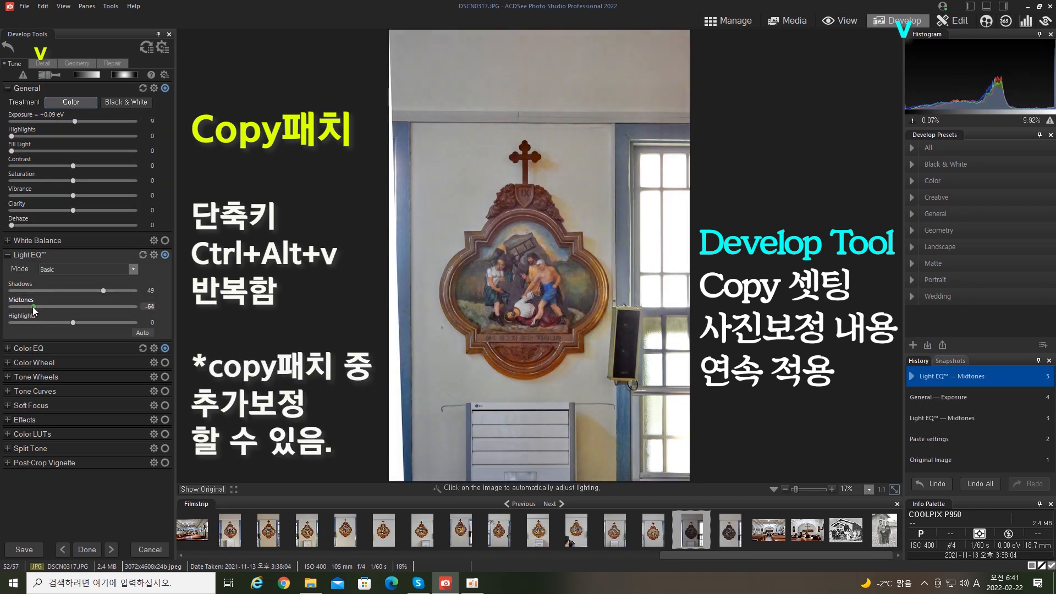
left_click(104, 291)
left_click(77, 323)
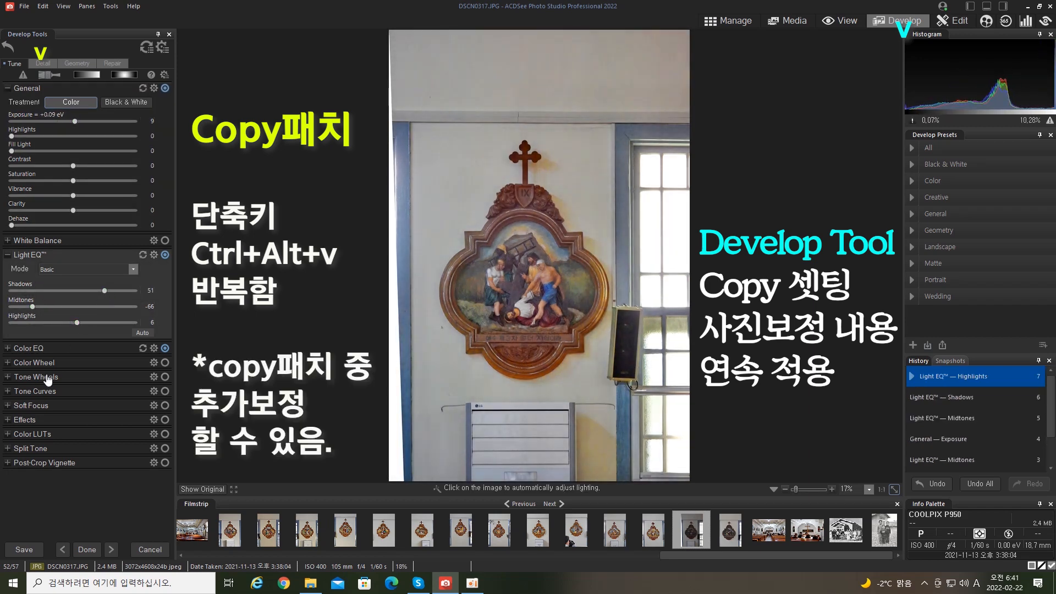
- Set the Color EQ saturation of DSCN0317.JPG to 23 for orange and -1 for yellow, keeping the changes
left_click(21, 349)
left_click_drag(64, 284, 63, 284)
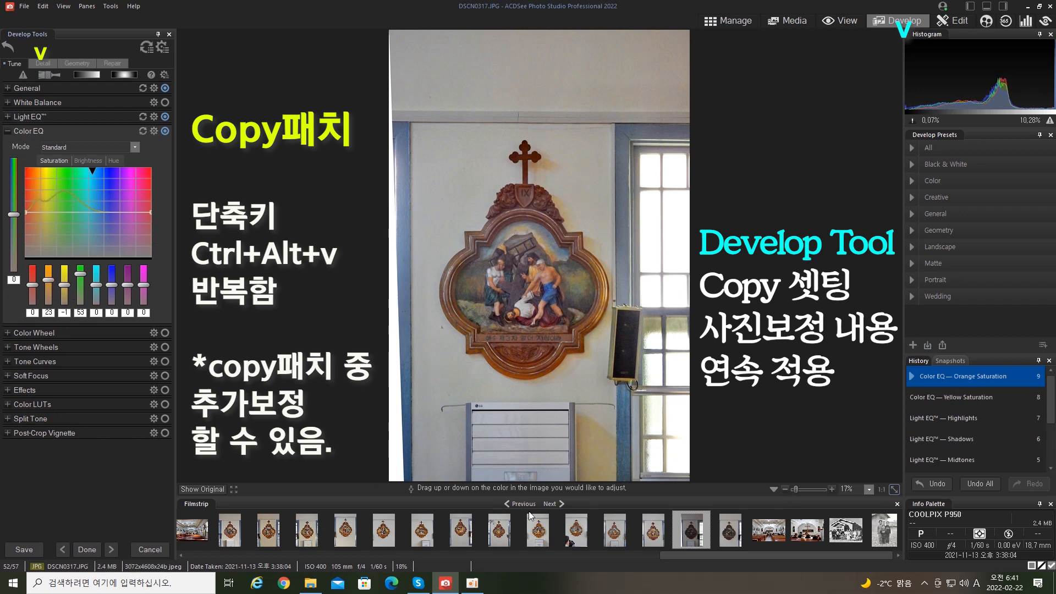
left_click(550, 504)
left_click(507, 504)
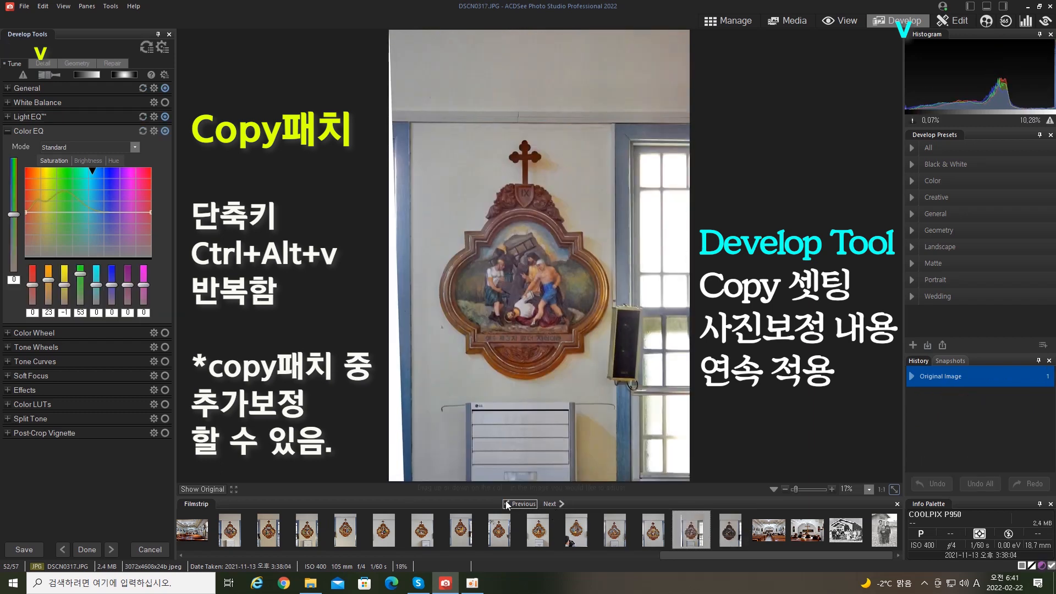
- Paste the develop settings onto DSCN0318.JPG and set its color noise reduction to 52 and luminance noise reduction to 38
left_click(552, 504)
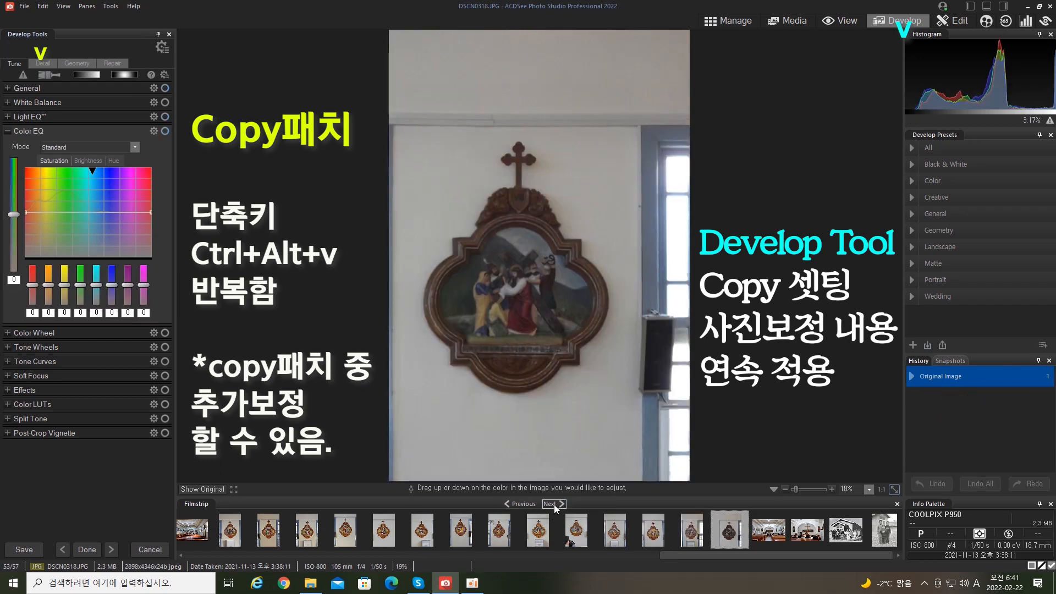
key("ctrl+alt+v")
left_click(40, 64)
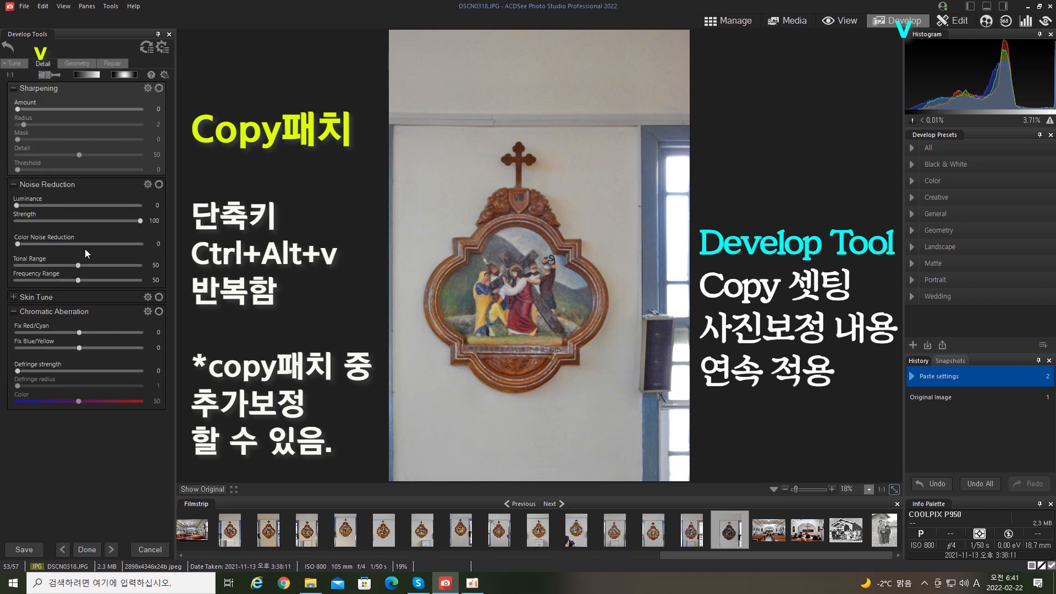
left_click(82, 244)
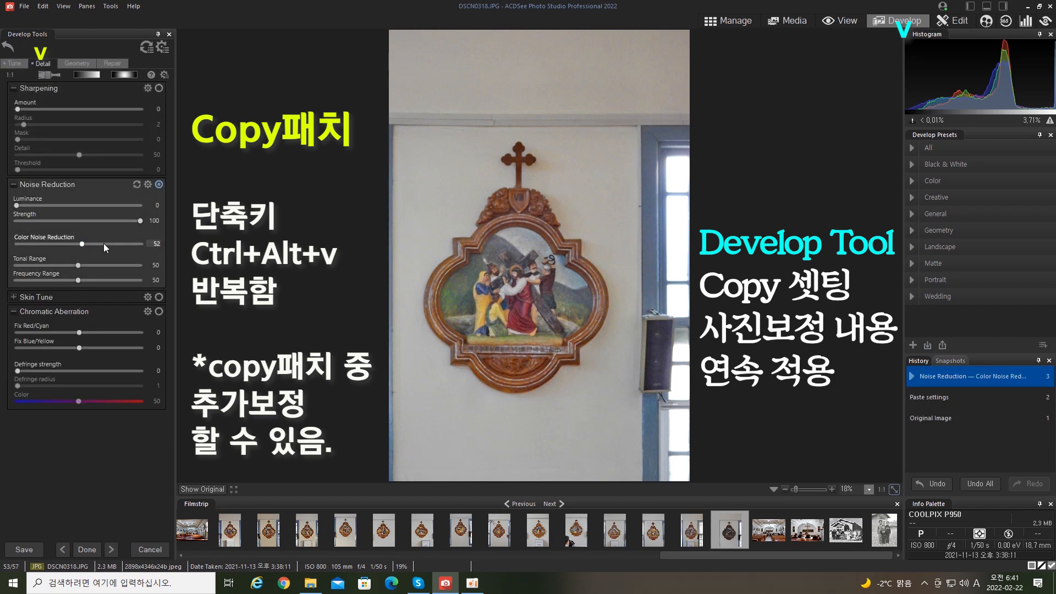
left_click_drag(85, 204, 63, 205)
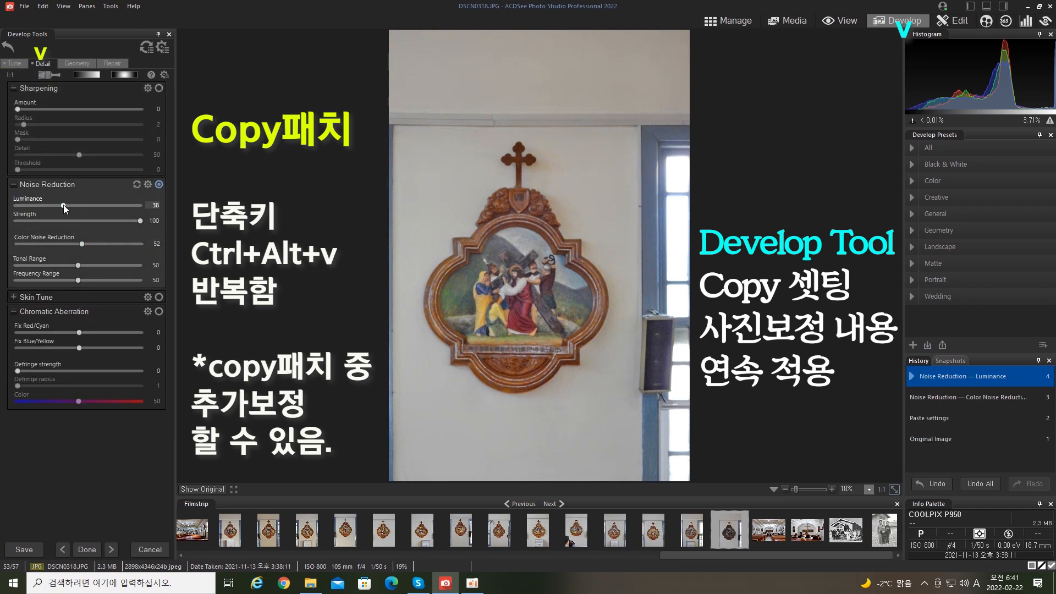
- Set DSCN0318.JPG's General exposure to -0.16 eV, highlights to 12 and contrast to 11
left_click(14, 64)
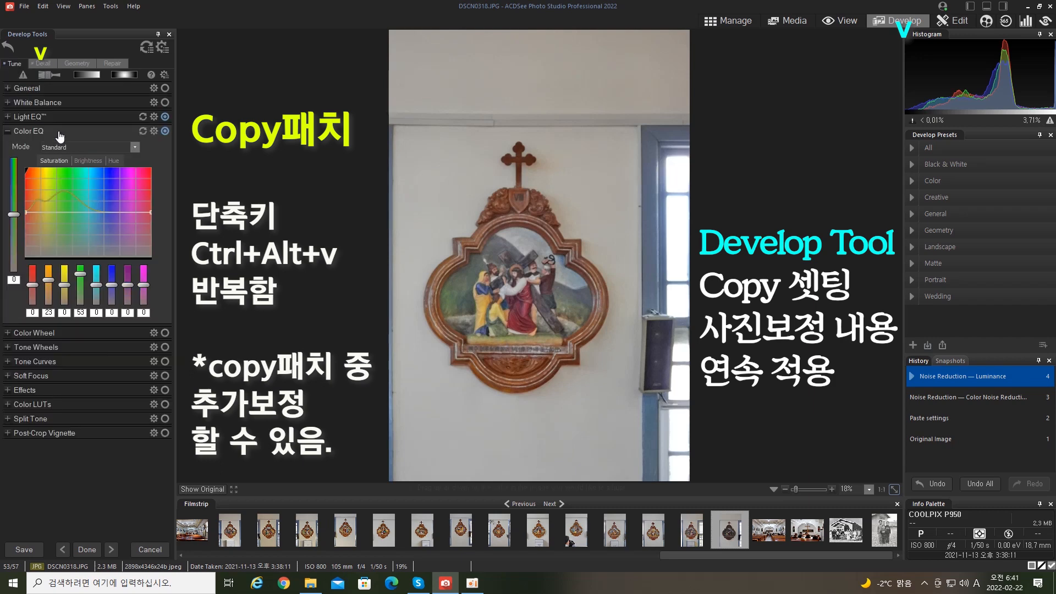
left_click(8, 88)
left_click_drag(72, 123, 70, 121)
left_click_drag(11, 136, 18, 136)
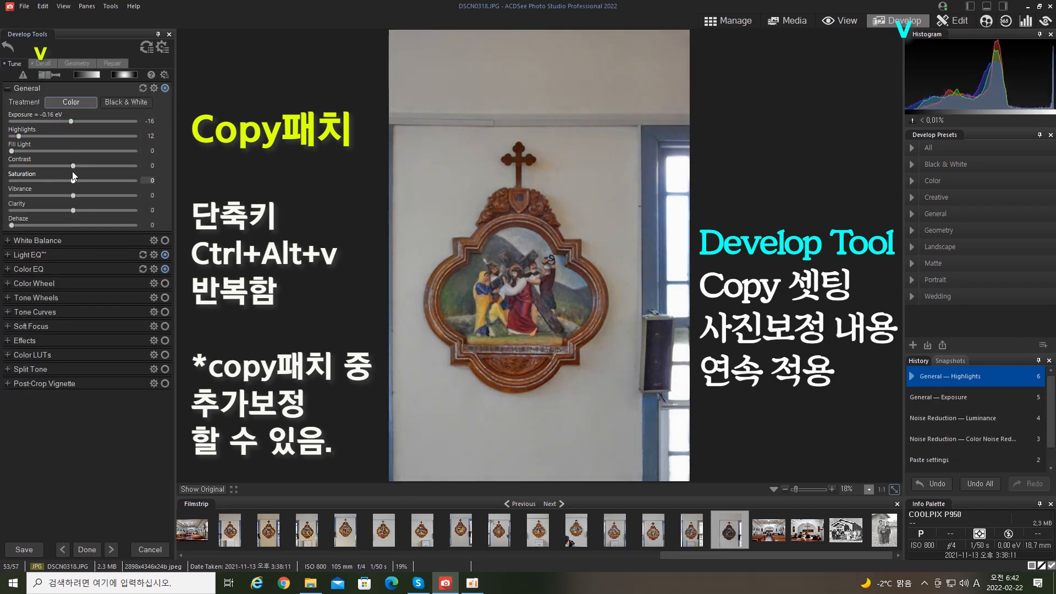
left_click_drag(73, 165, 80, 165)
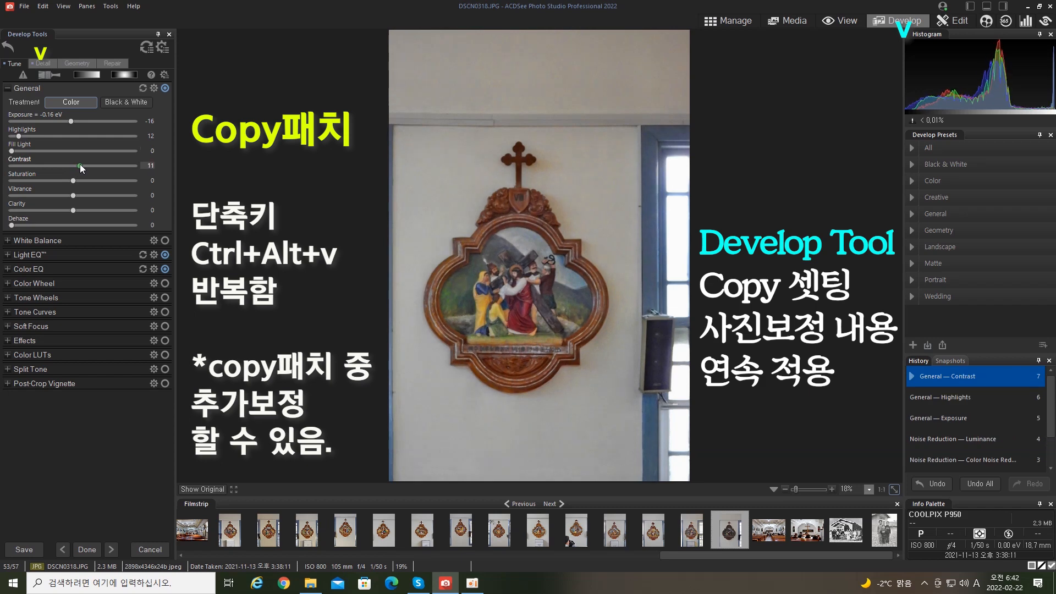
left_click(42, 65)
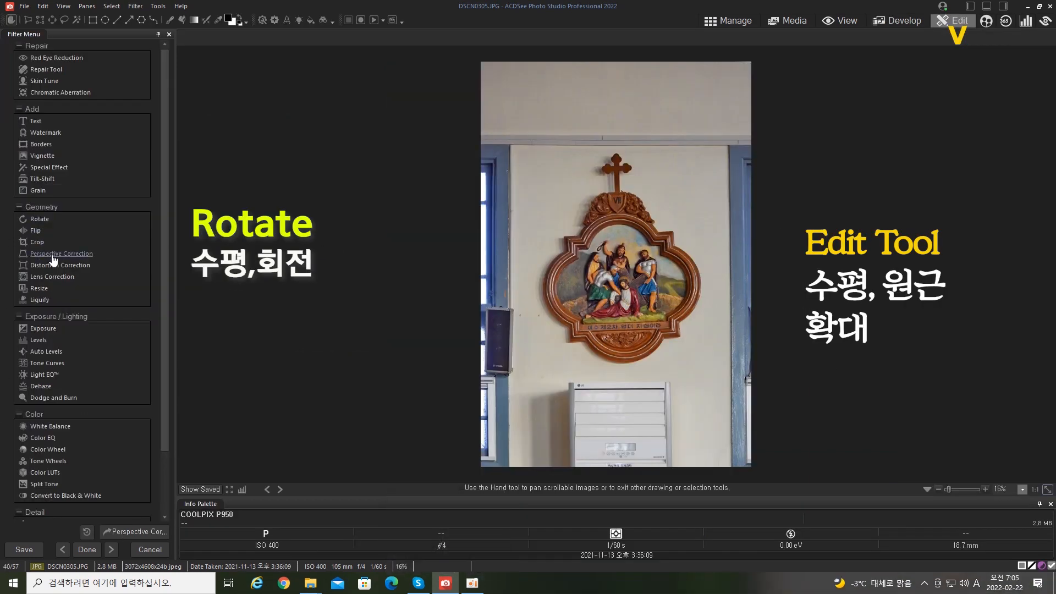
- Try straightening DSCN0305.JPG by 0.6 degrees right with the Rotate filter
left_click(38, 219)
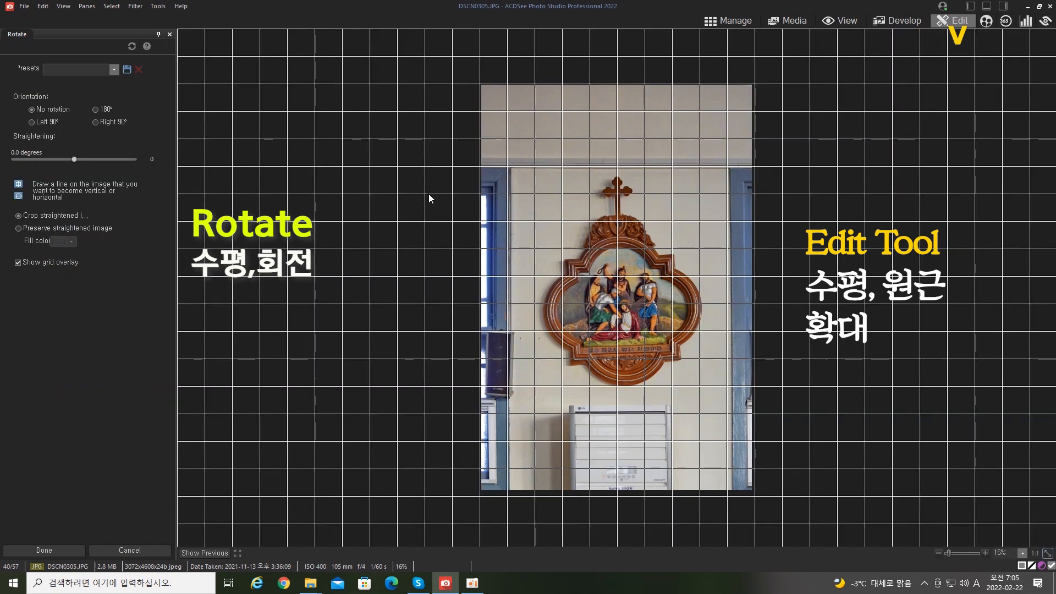
left_click_drag(75, 160, 75, 158)
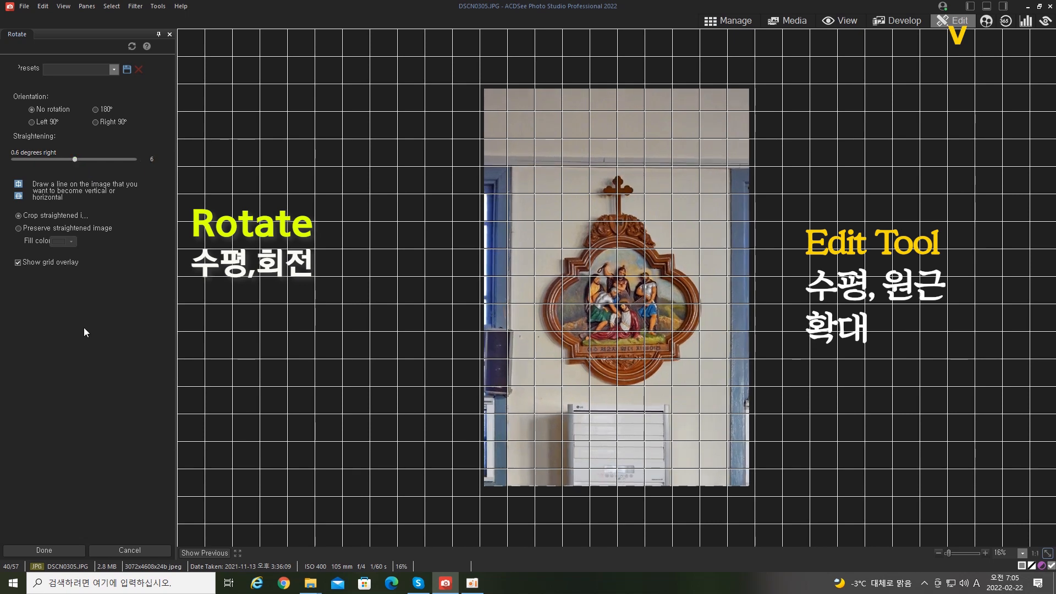
left_click(131, 551)
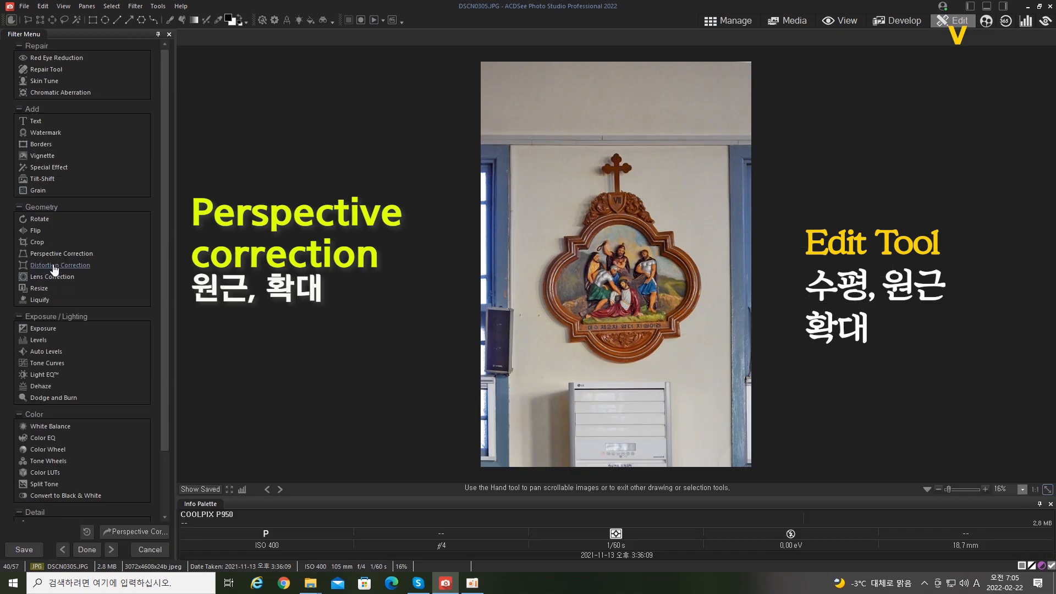
- Enlarge DSCN0305.JPG with Perspective Correction by stretching all four sides outward beyond the original frame
left_click(51, 254)
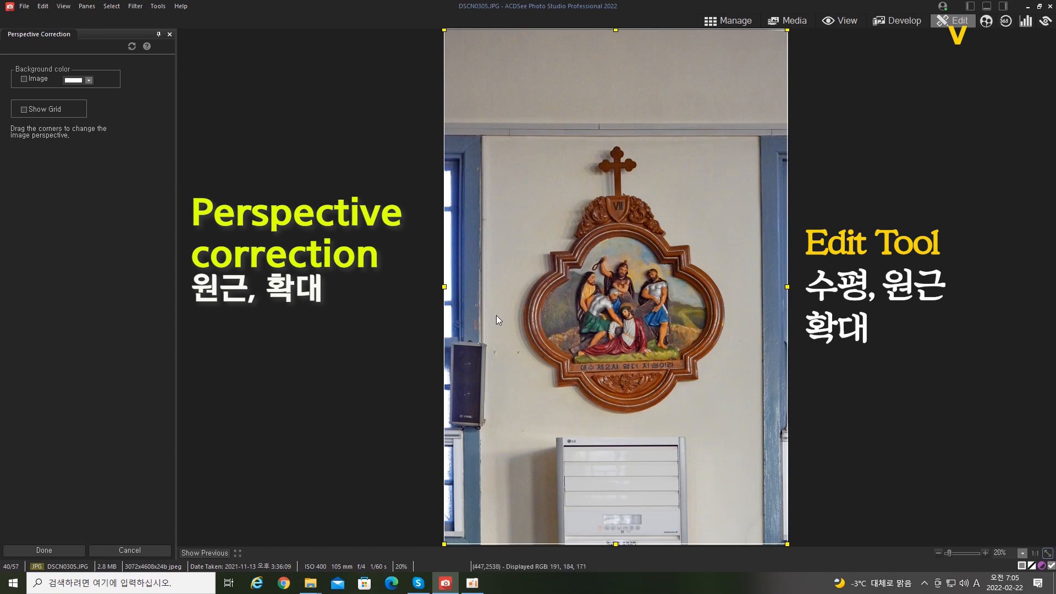
left_click_drag(444, 286, 394, 286)
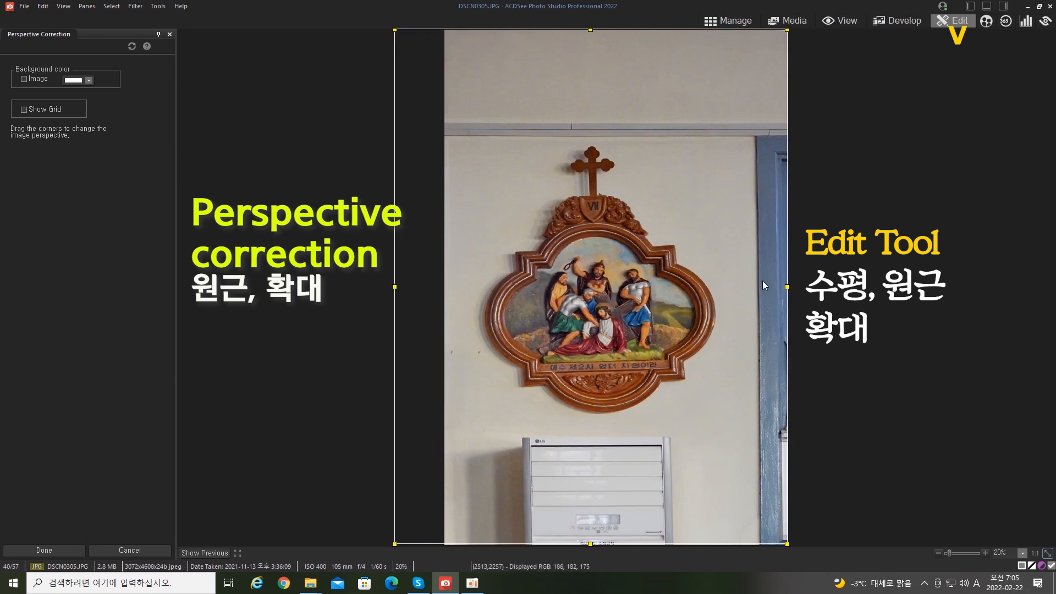
left_click_drag(787, 286, 820, 287)
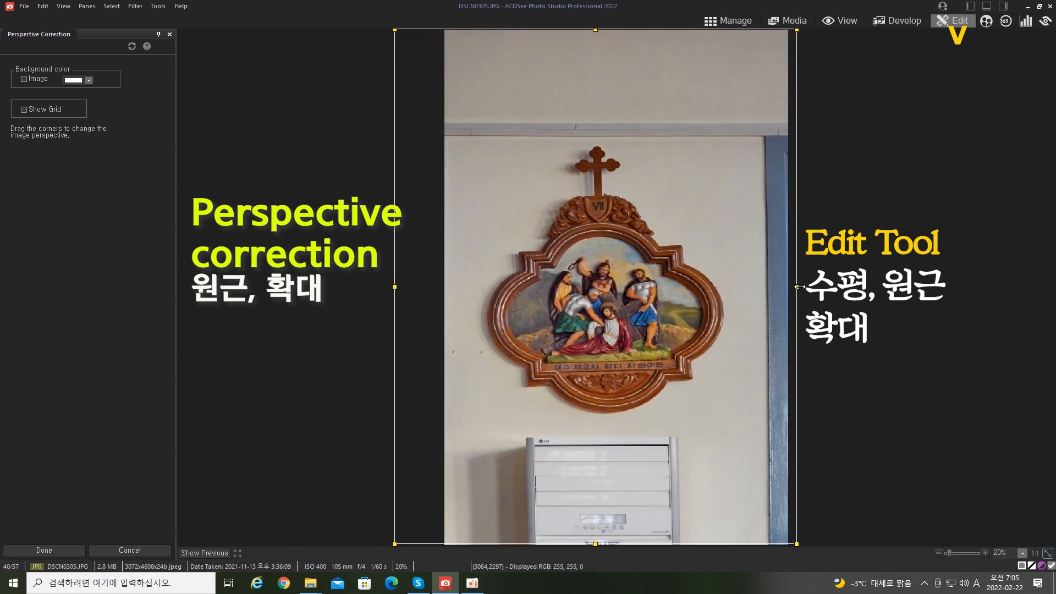
left_click(939, 553)
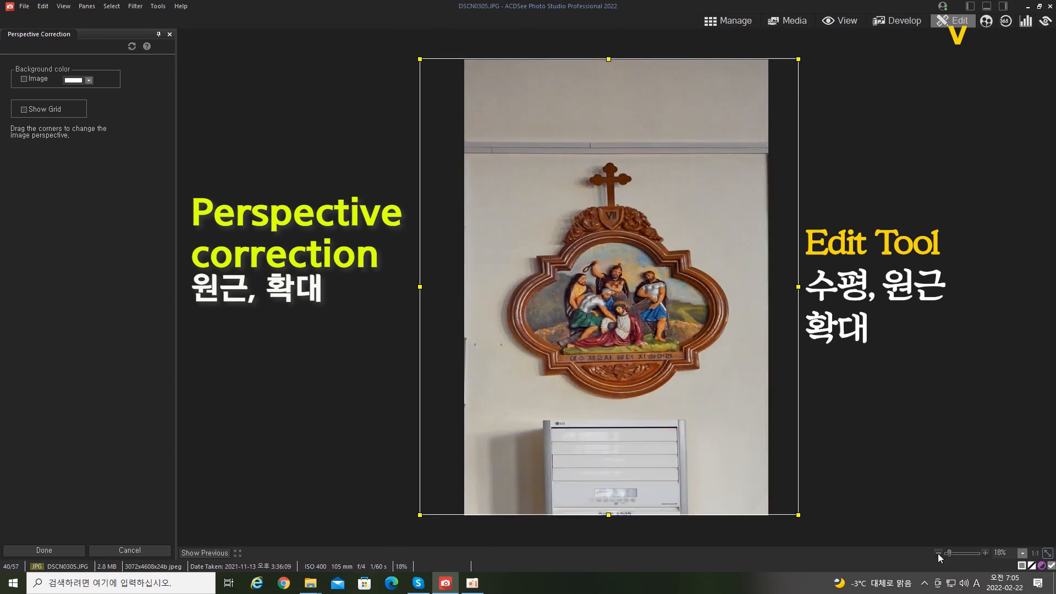
left_click(939, 554)
left_click_drag(609, 490, 610, 531)
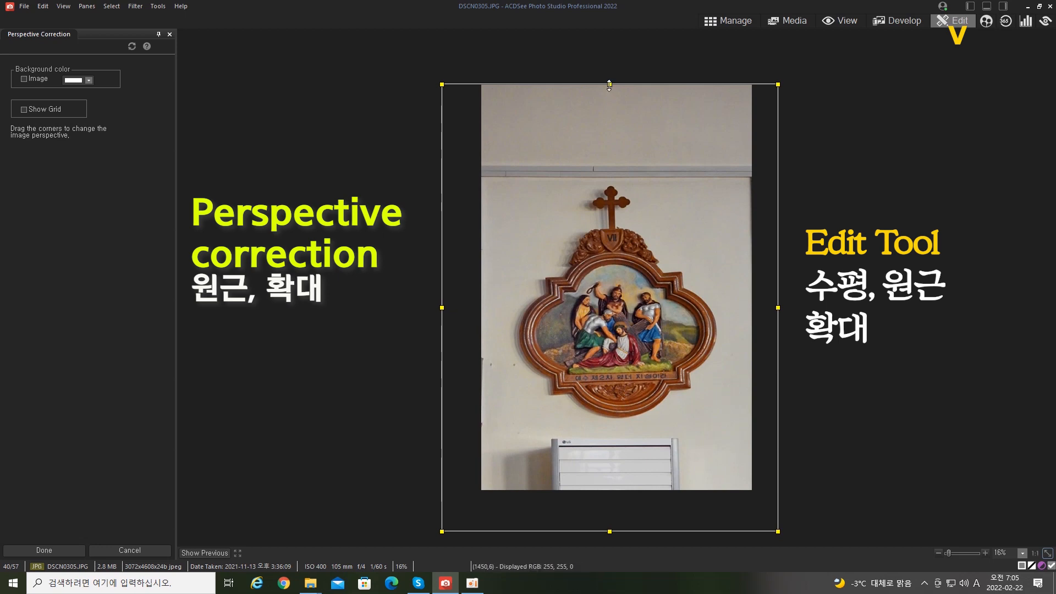
left_click_drag(610, 85, 617, 53)
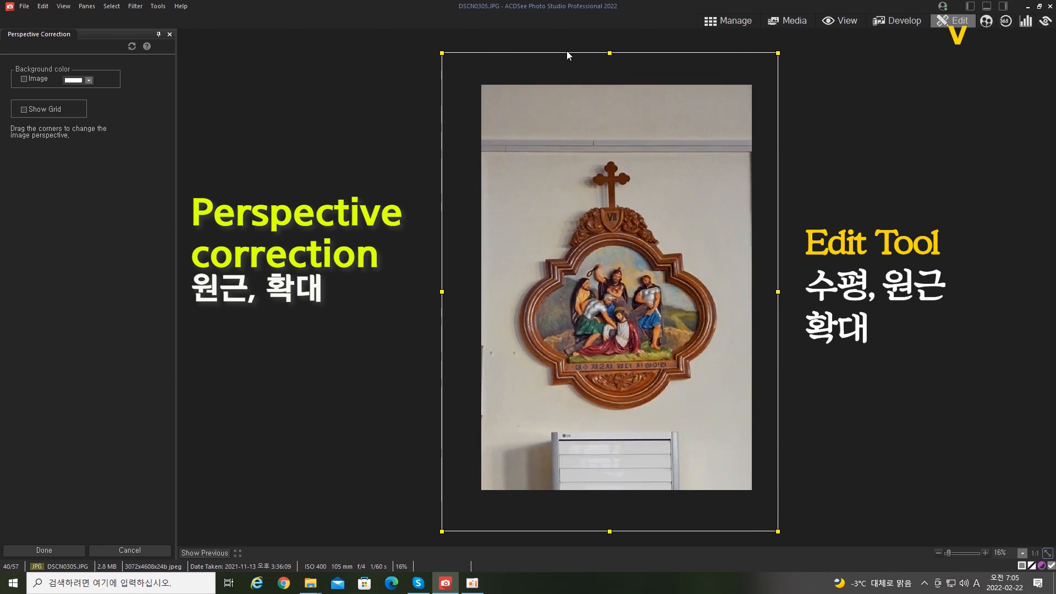
- Raise both upper corners to level the image, stretch it slightly more vertically and apply the perspective correction
left_click_drag(440, 53, 447, 44)
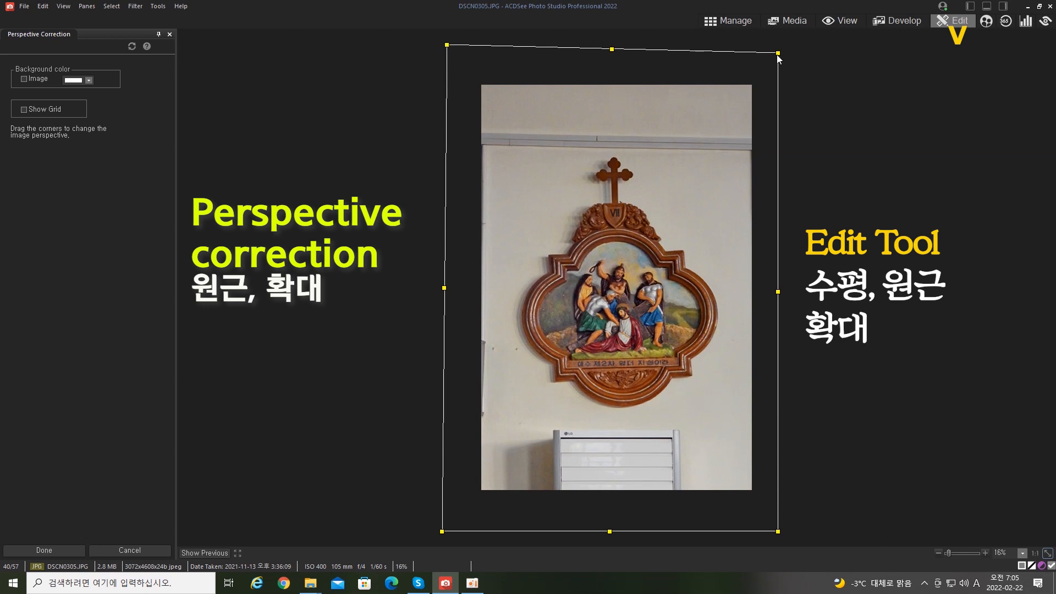
left_click_drag(778, 55, 783, 43)
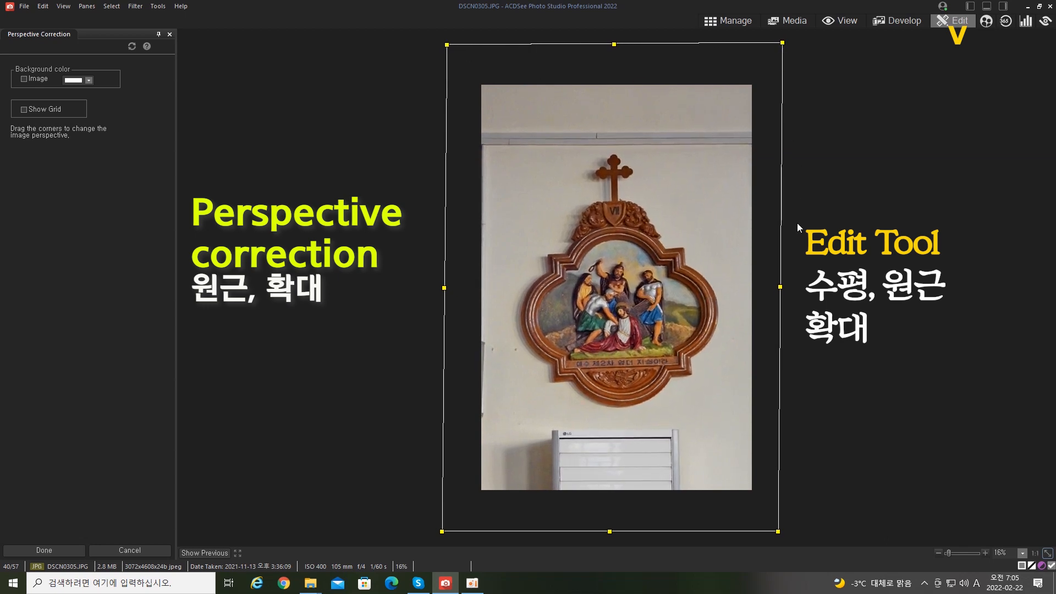
left_click_drag(610, 532, 610, 542)
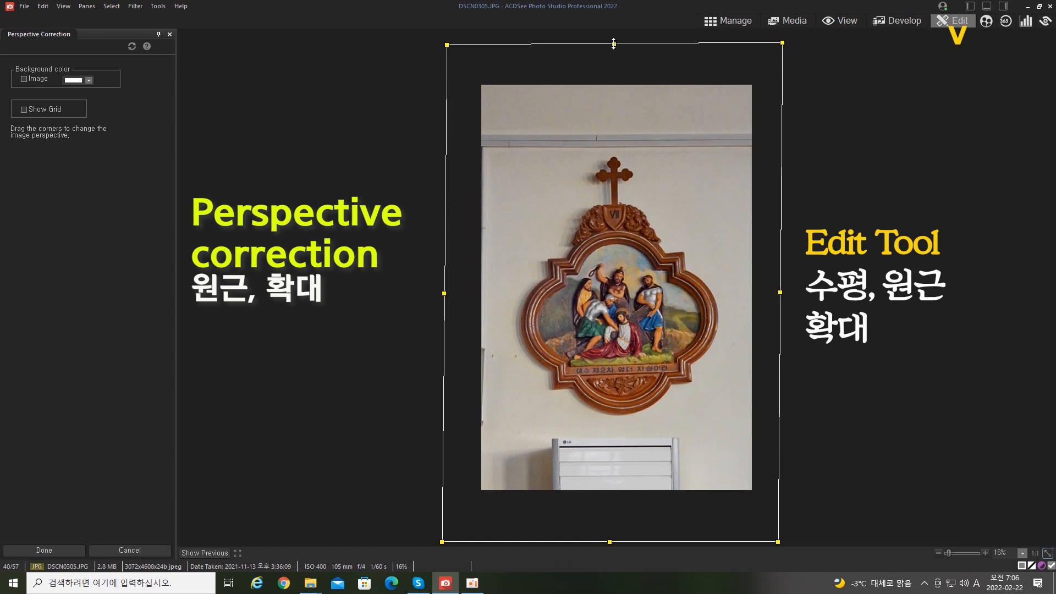
left_click_drag(614, 44, 618, 33)
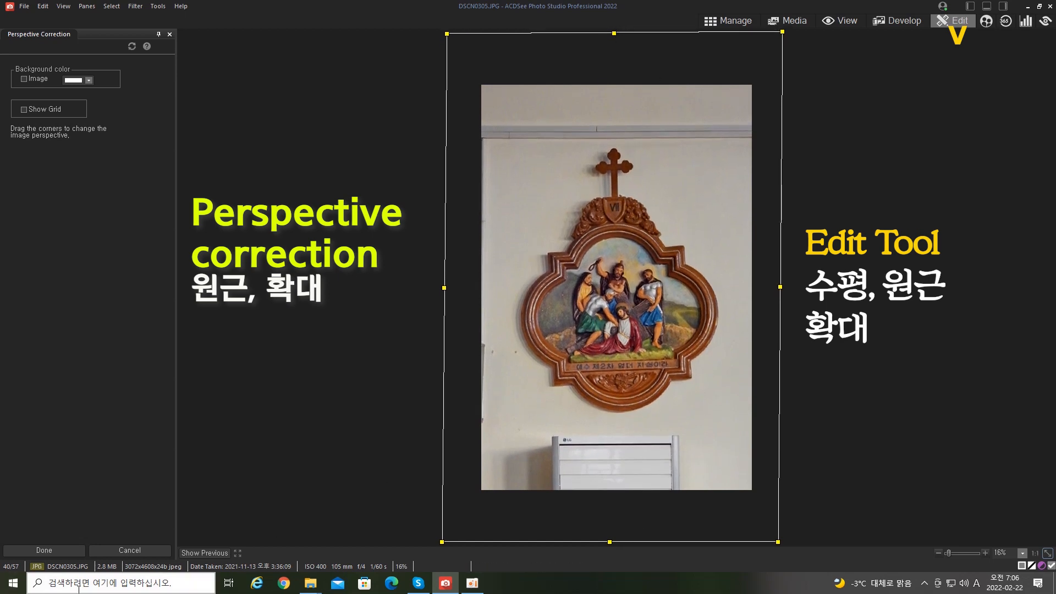
left_click(44, 551)
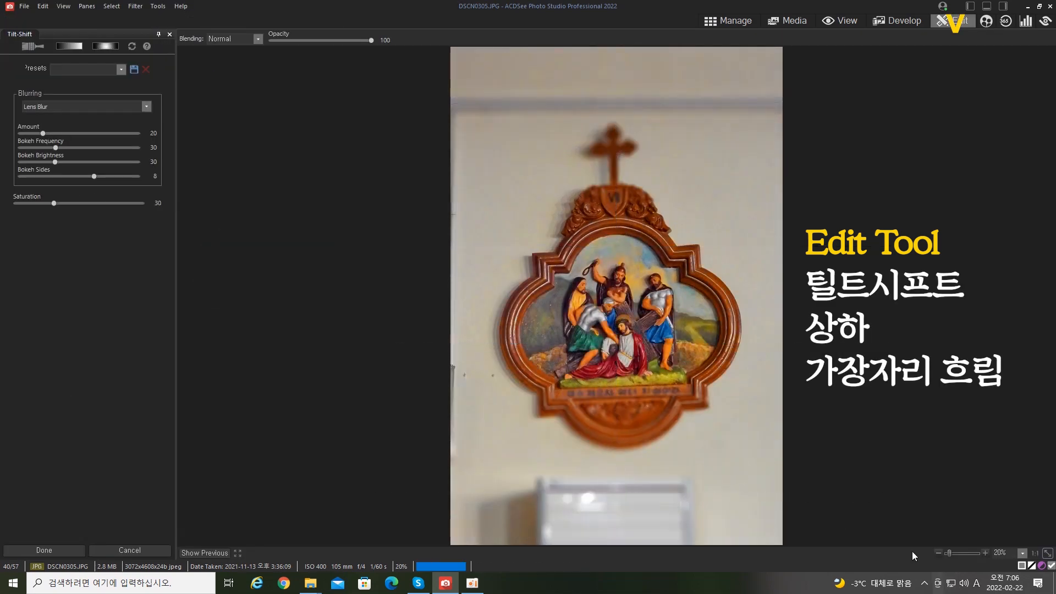
- Widen the Tilt-Shift focus band on DSCN0305.JPG to span the whole plaque, start the upper blur just above the cross and apply the filter
left_click_drag(616, 94, 616, 61)
left_click_drag(615, 248, 615, 118)
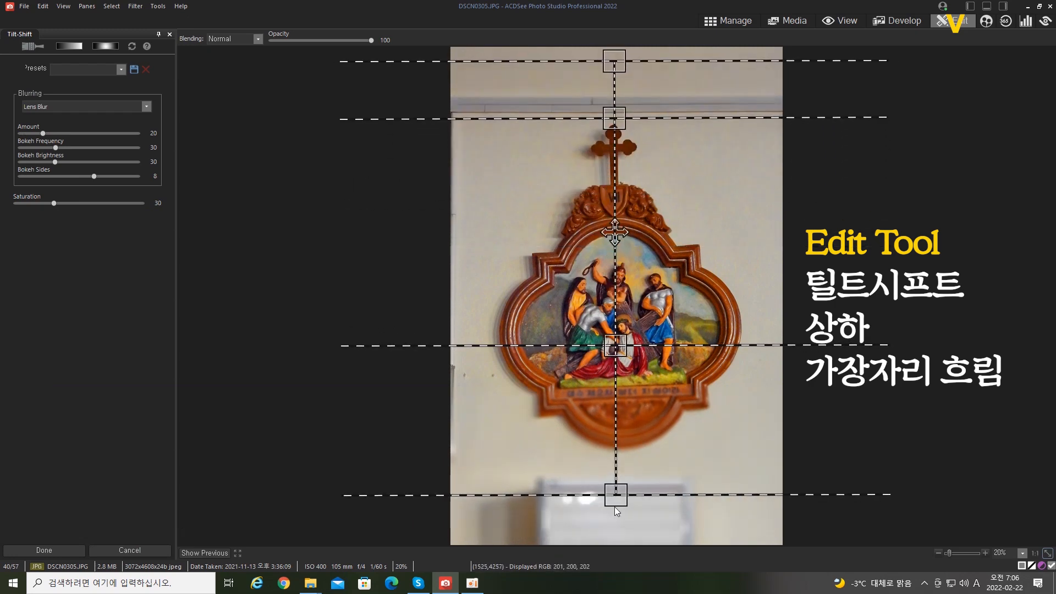
left_click_drag(615, 495, 615, 535)
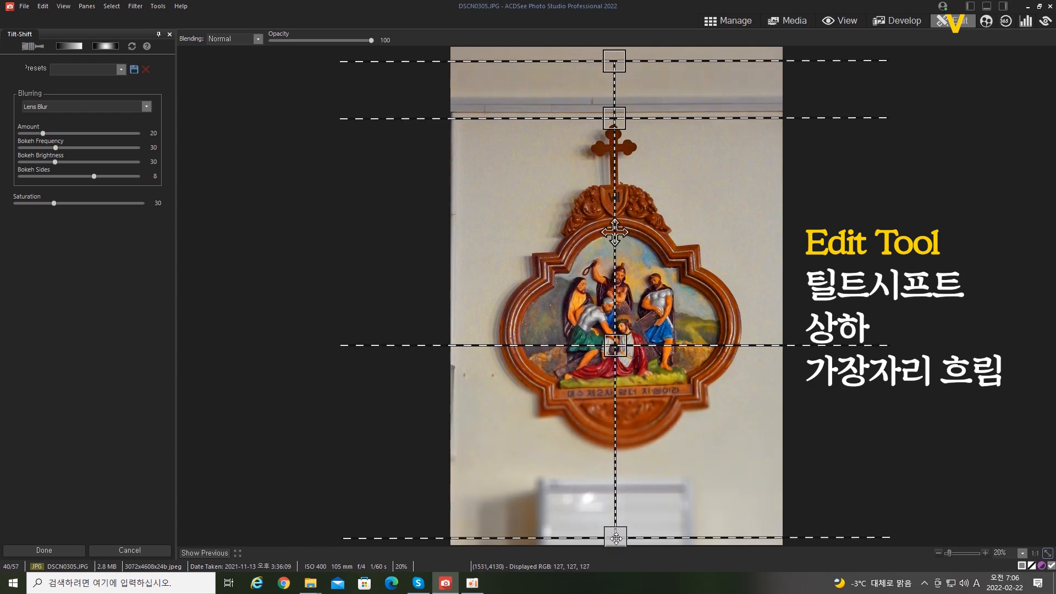
left_click_drag(615, 345, 616, 457)
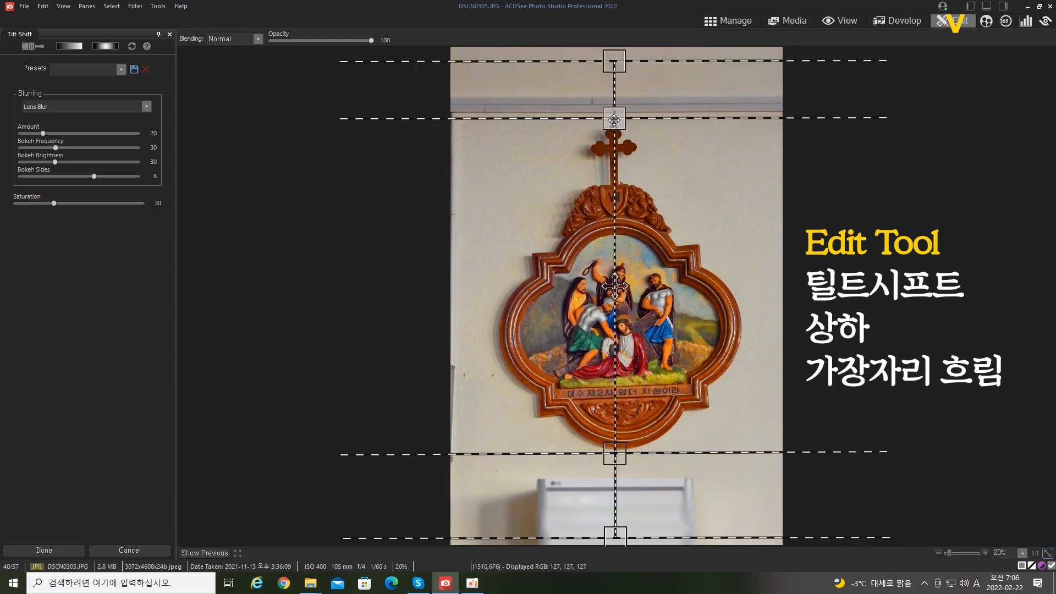
left_click_drag(613, 119, 616, 134)
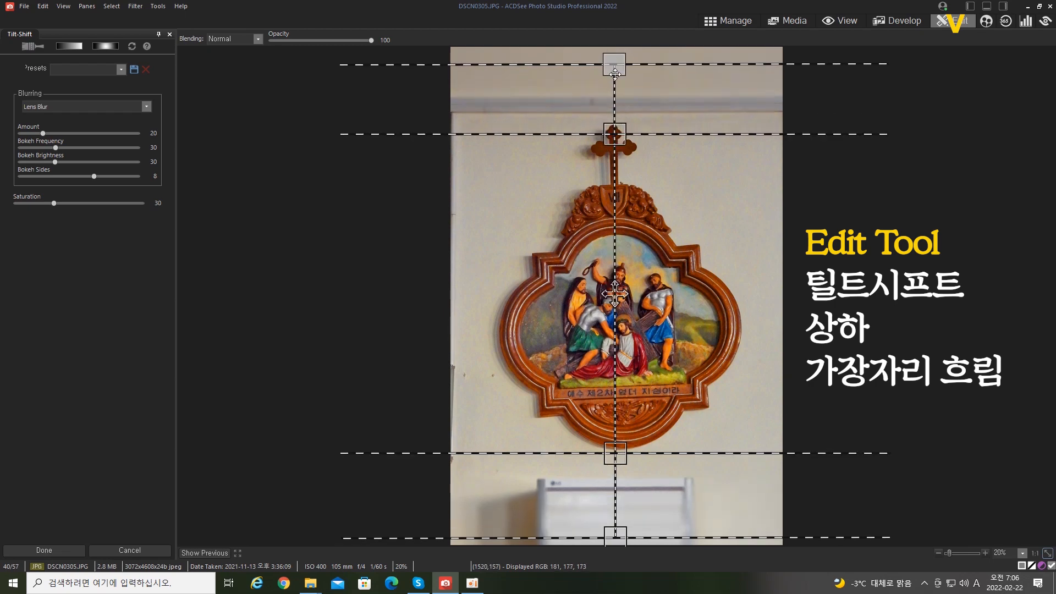
left_click_drag(615, 61, 617, 114)
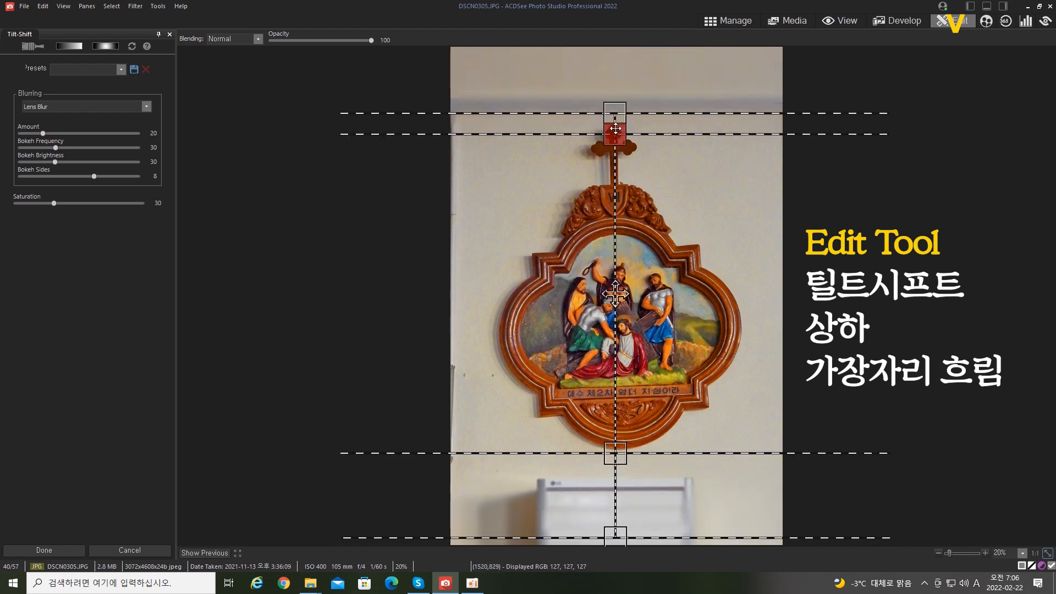
left_click(69, 553)
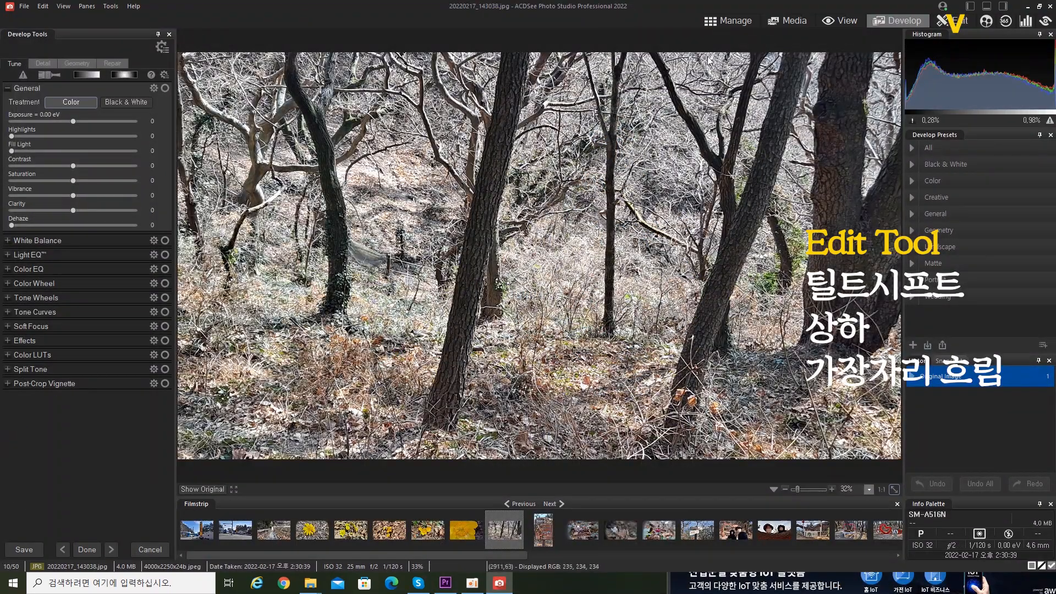
- Start a Tilt-Shift edit on 20220217_143038.jpg and widen the focus band so only the image's upper and lower edges blur
left_click(949, 20)
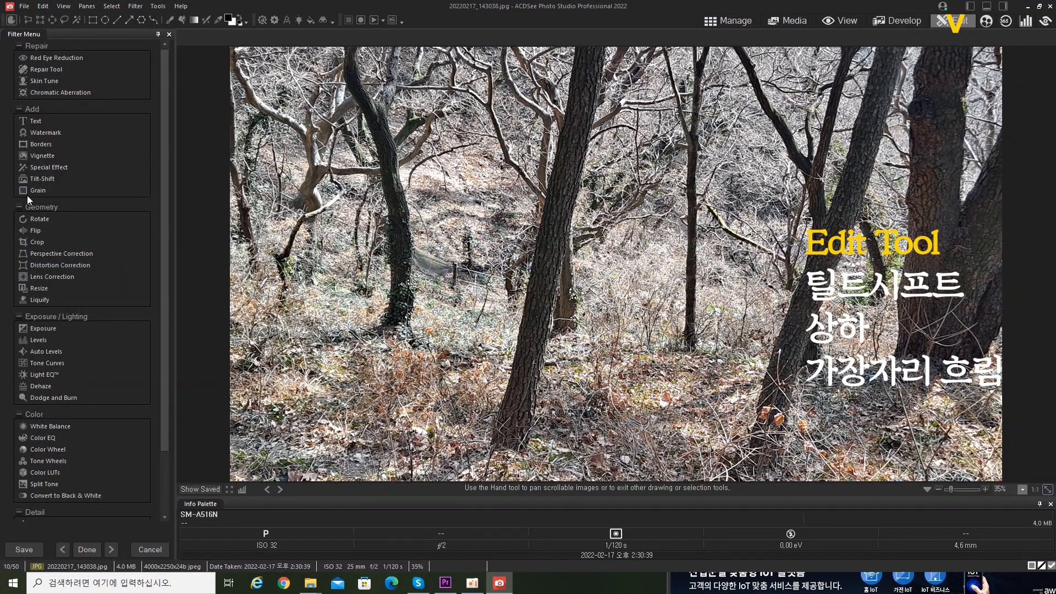
left_click(42, 180)
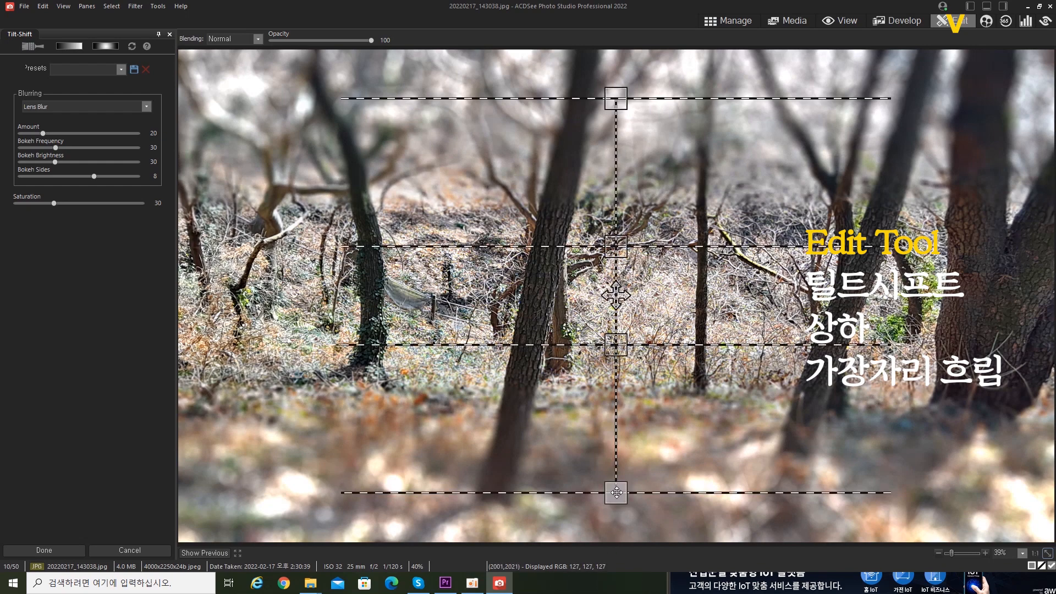
left_click_drag(616, 492, 616, 525)
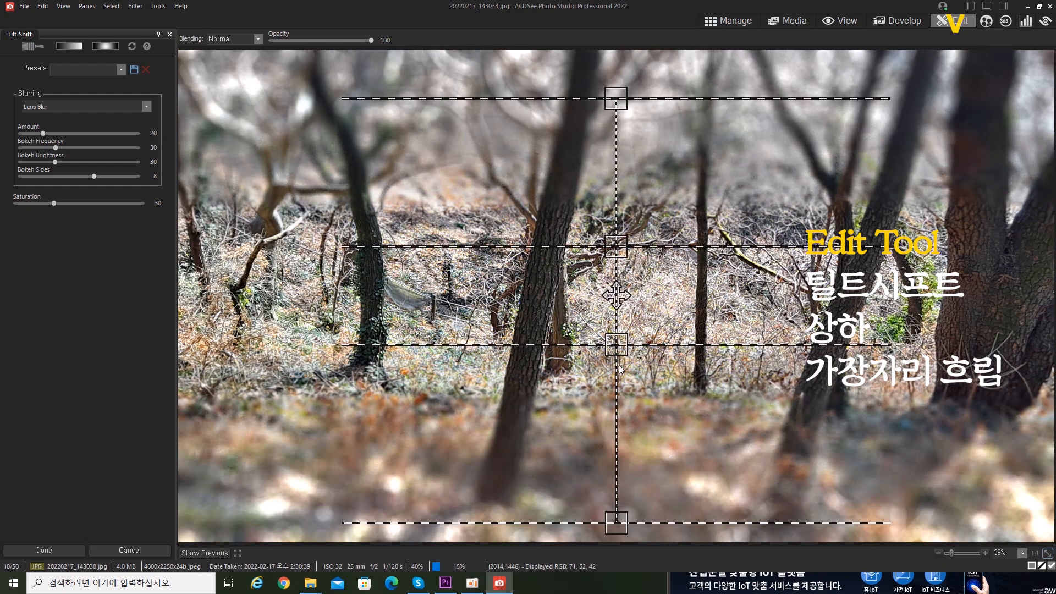
left_click_drag(617, 349, 618, 457)
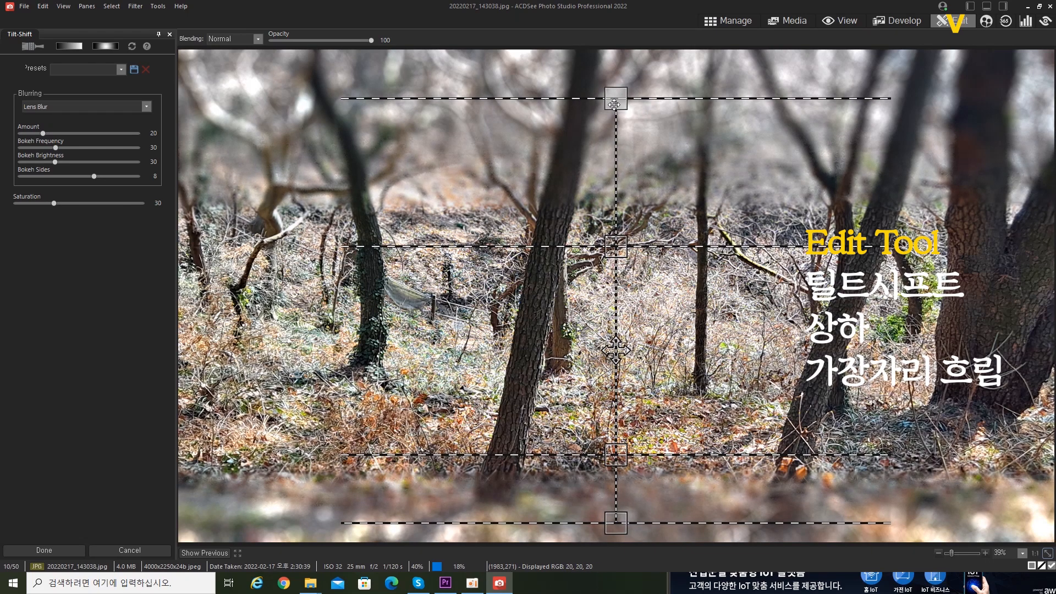
left_click_drag(617, 94, 616, 68)
left_click_drag(616, 246, 619, 134)
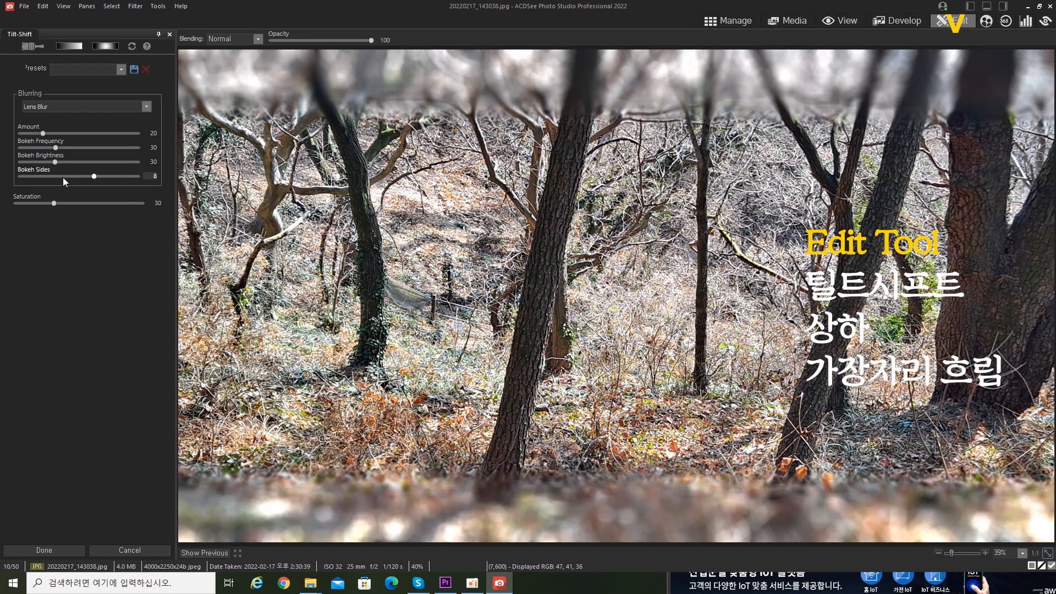
- Set the lens blur amount to 6, bokeh frequency 9, brightness 1 and sides 4, and narrow the focus band slightly from both ends
left_click_drag(55, 162, 30, 150)
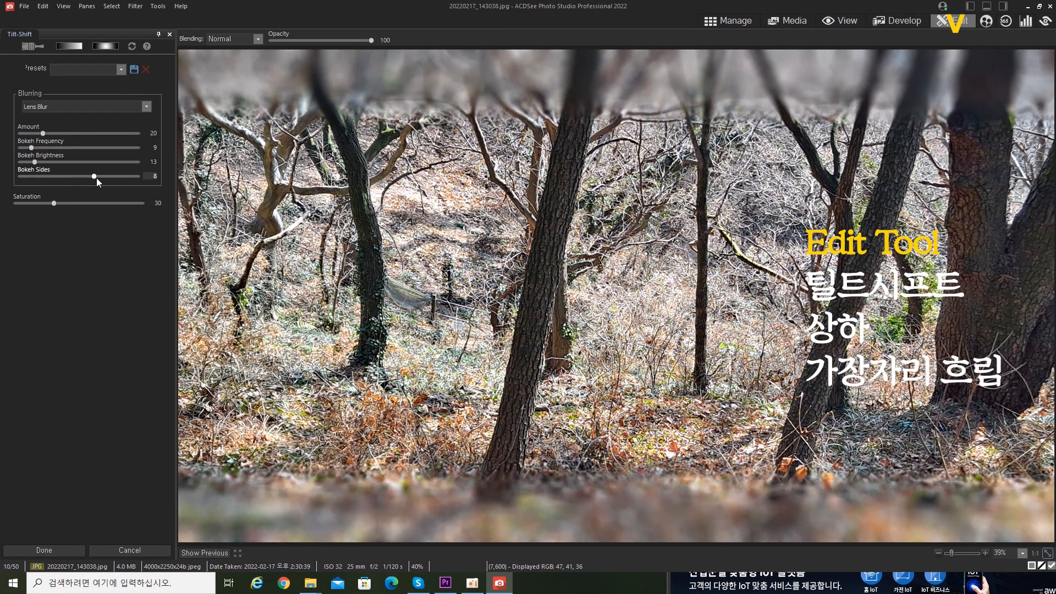
left_click_drag(91, 176, 33, 190)
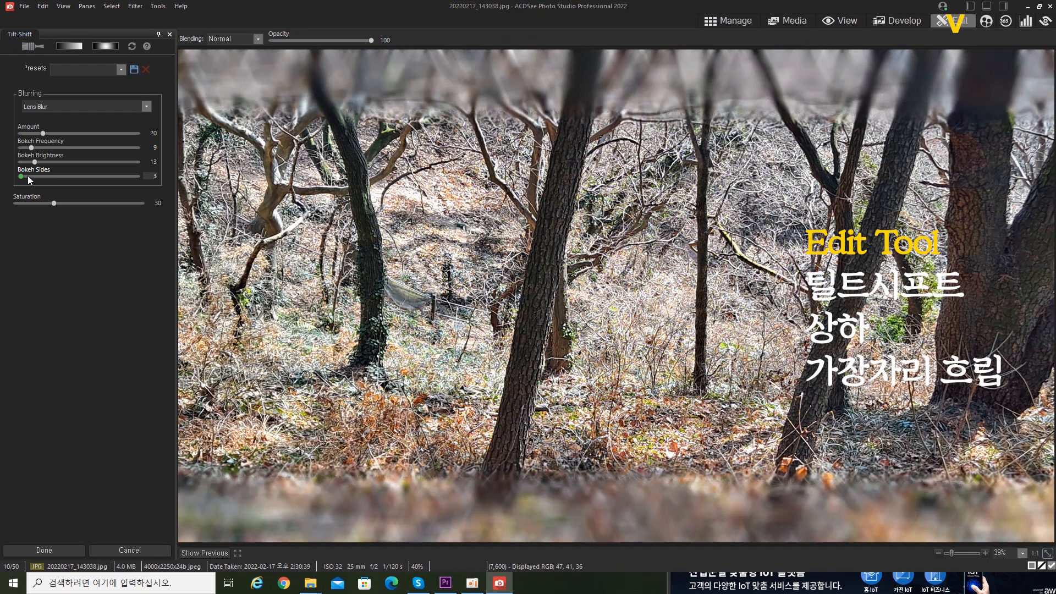
left_click_drag(33, 162, 26, 133)
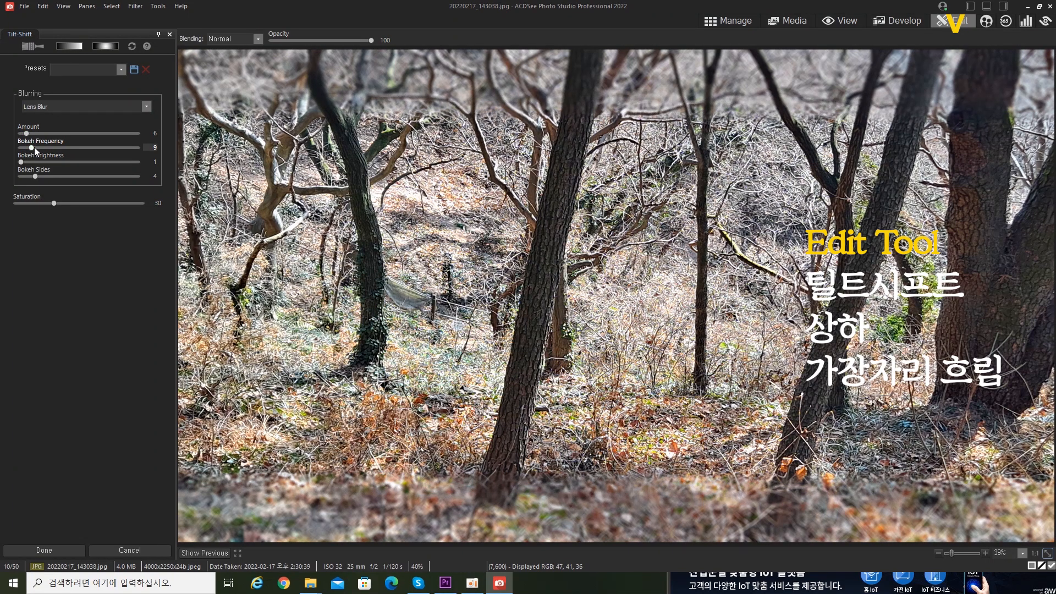
left_click_drag(616, 453, 617, 417)
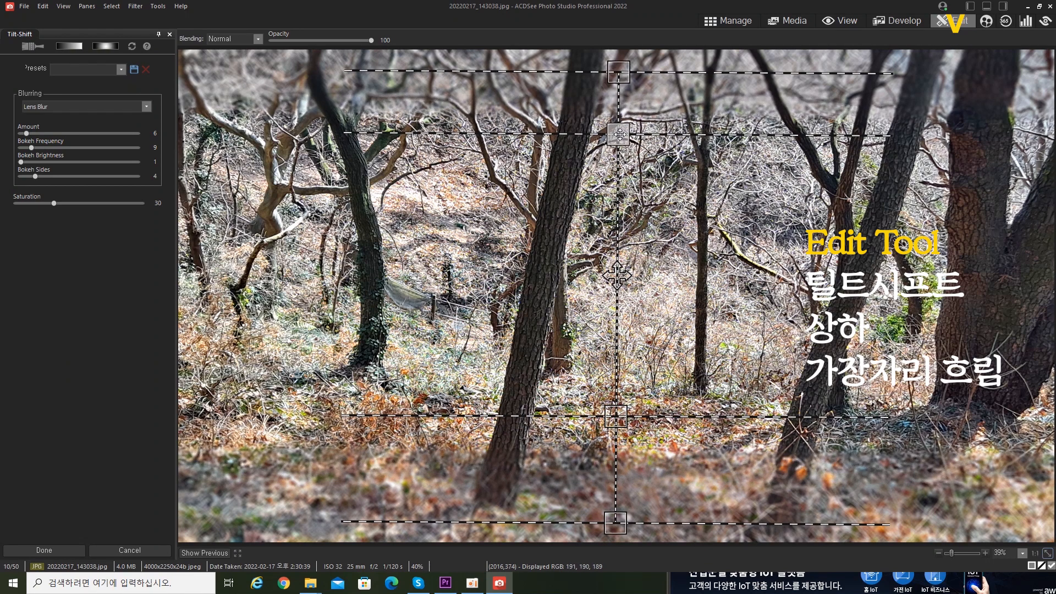
left_click_drag(619, 134, 617, 155)
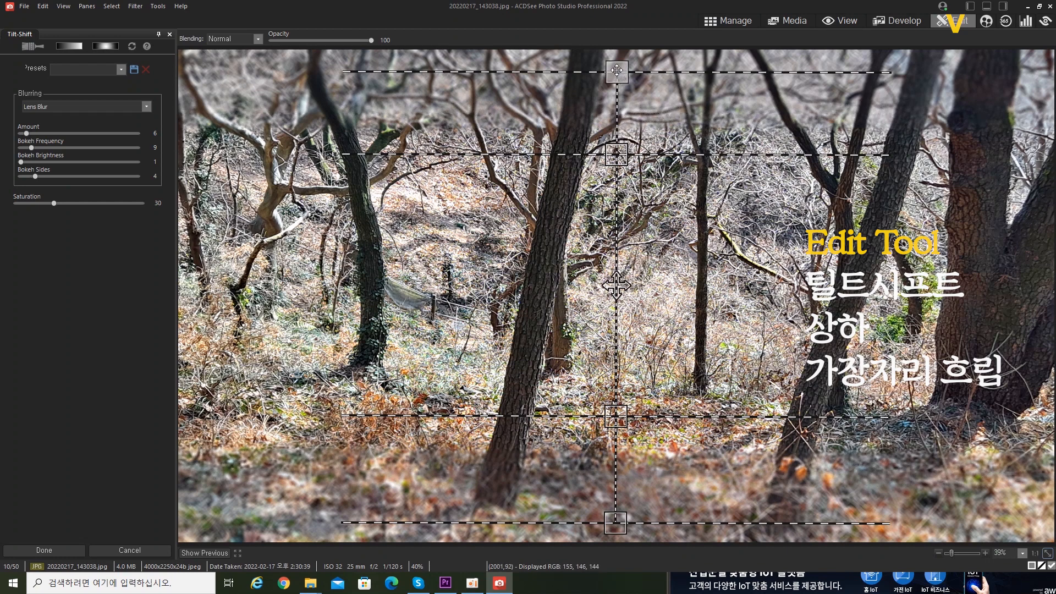